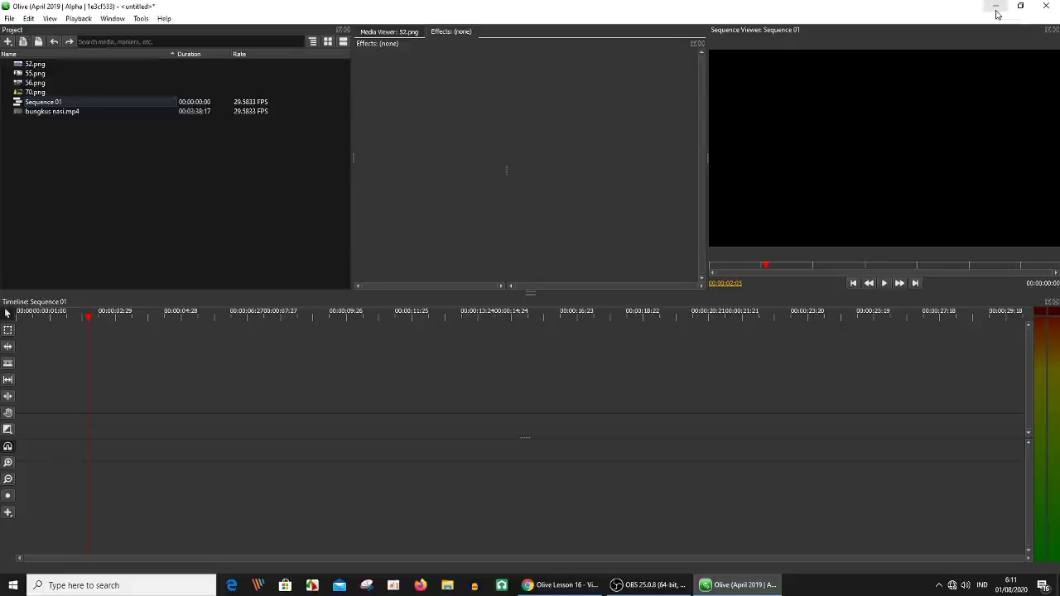
# Place 56.png at the very start of the timeline and lengthen the clip
pyautogui.click(36, 313)
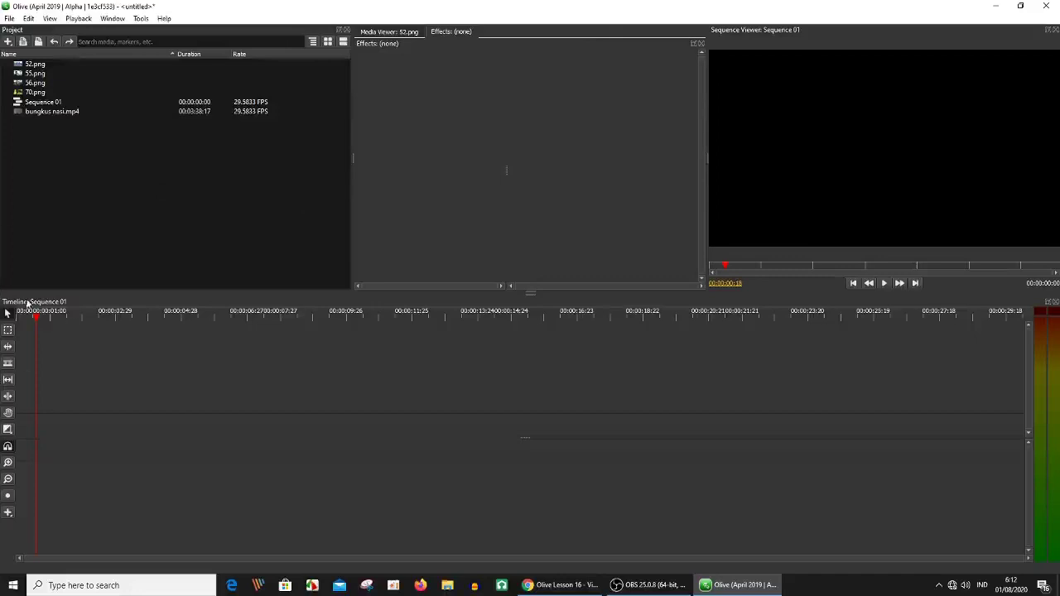
pyautogui.moveTo(36, 321); pyautogui.dragTo(18, 330)
pyautogui.moveTo(33, 81); pyautogui.dragTo(34, 445)
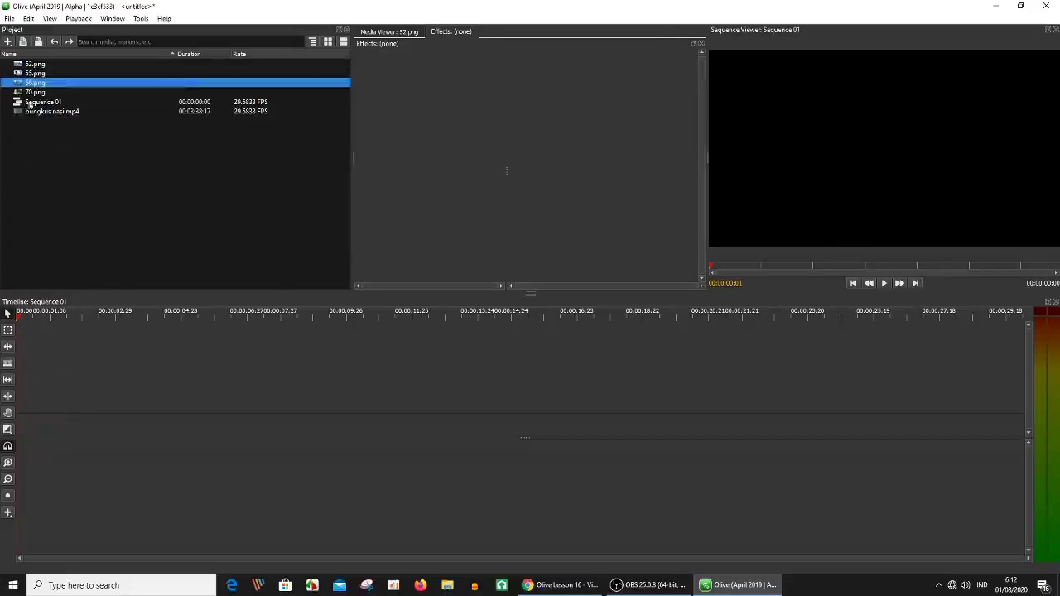
pyautogui.moveTo(24, 84); pyautogui.dragTo(26, 447)
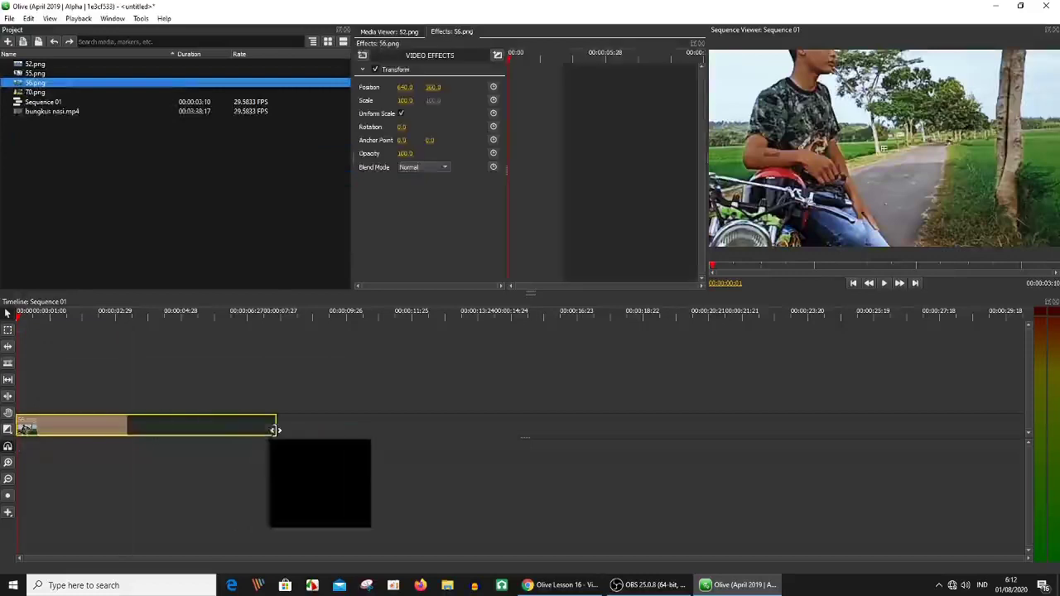
pyautogui.moveTo(126, 427); pyautogui.dragTo(275, 425)
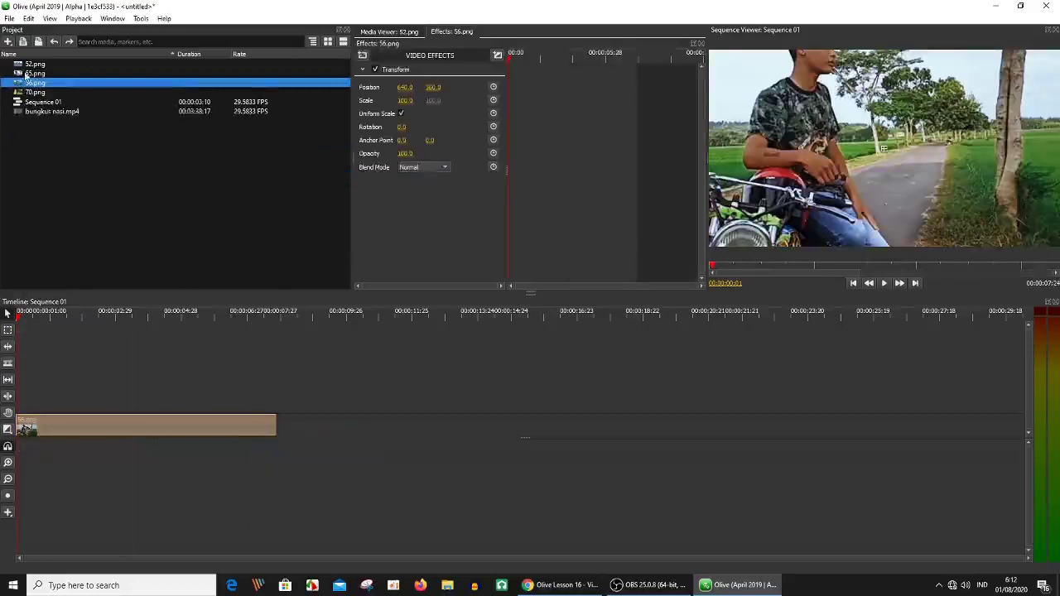
# Add 52.png right after 56.png and lengthen it
pyautogui.moveTo(34, 63)
pyautogui.mouseDown()
pyautogui.moveTo(292, 434)
pyautogui.moveTo(307, 432)
pyautogui.mouseUp()
pyautogui.click(519, 427)
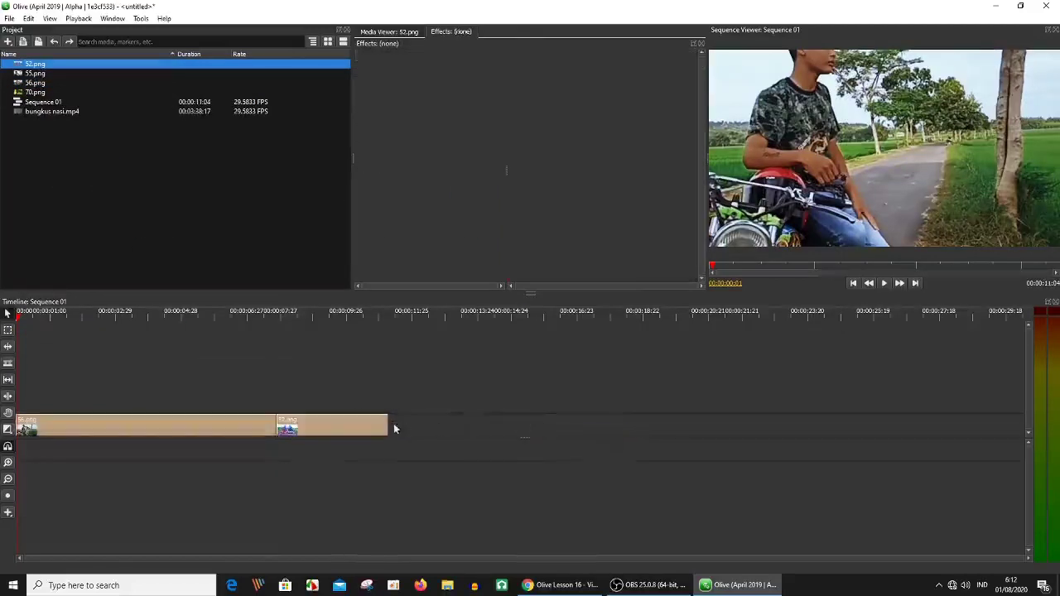
pyautogui.moveTo(388, 428); pyautogui.dragTo(544, 433)
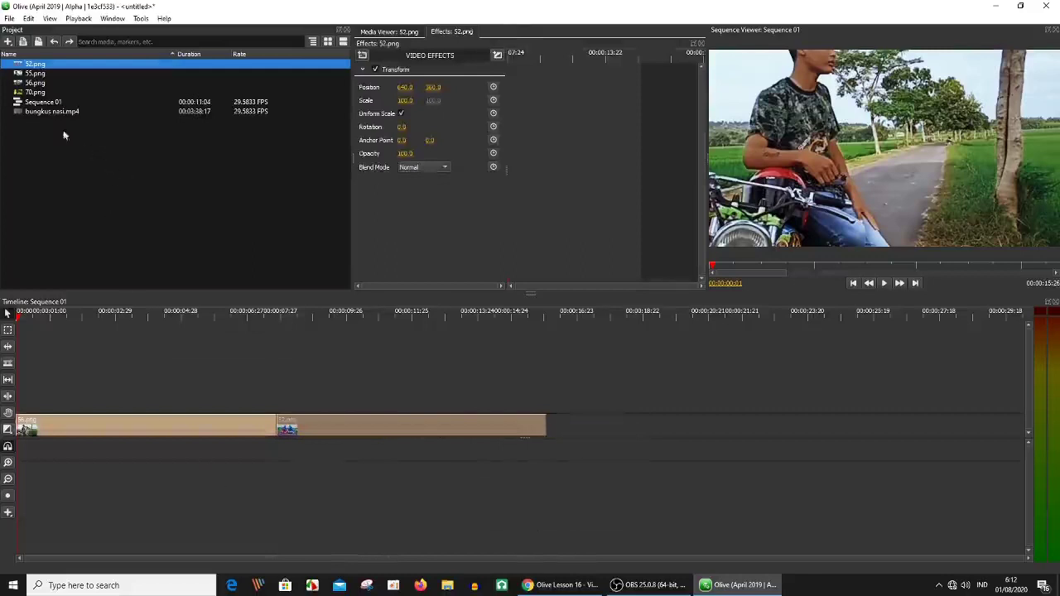
# Add 70.png after 52.png and lengthen it, bringing the sequence to about 23 seconds
pyautogui.click(33, 84)
pyautogui.moveTo(25, 92)
pyautogui.mouseDown()
pyautogui.moveTo(597, 426)
pyautogui.moveTo(572, 427)
pyautogui.mouseUp()
pyautogui.moveTo(656, 427); pyautogui.dragTo(813, 433)
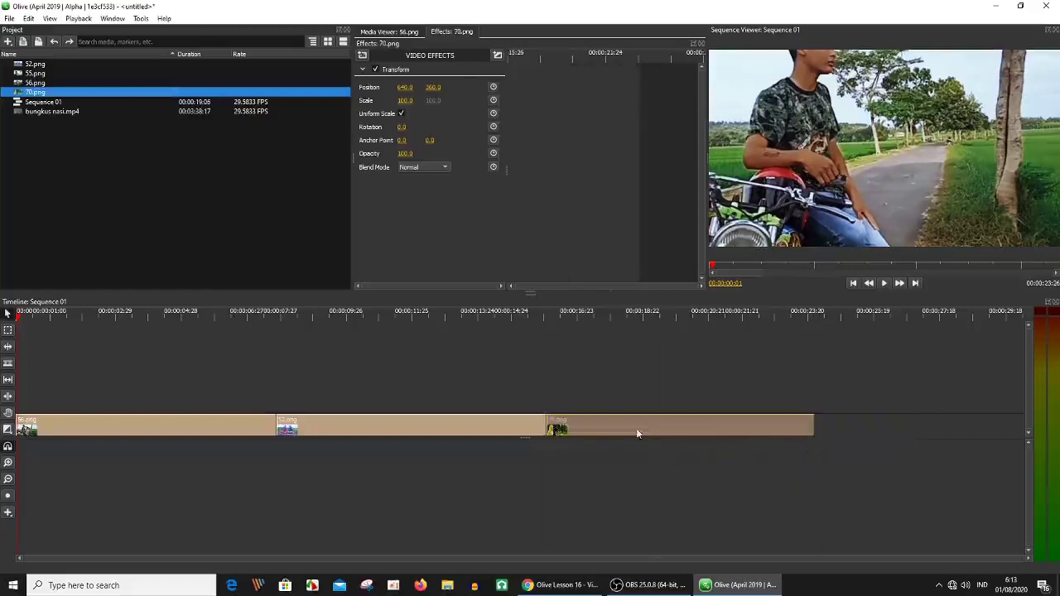
pyautogui.click(170, 427)
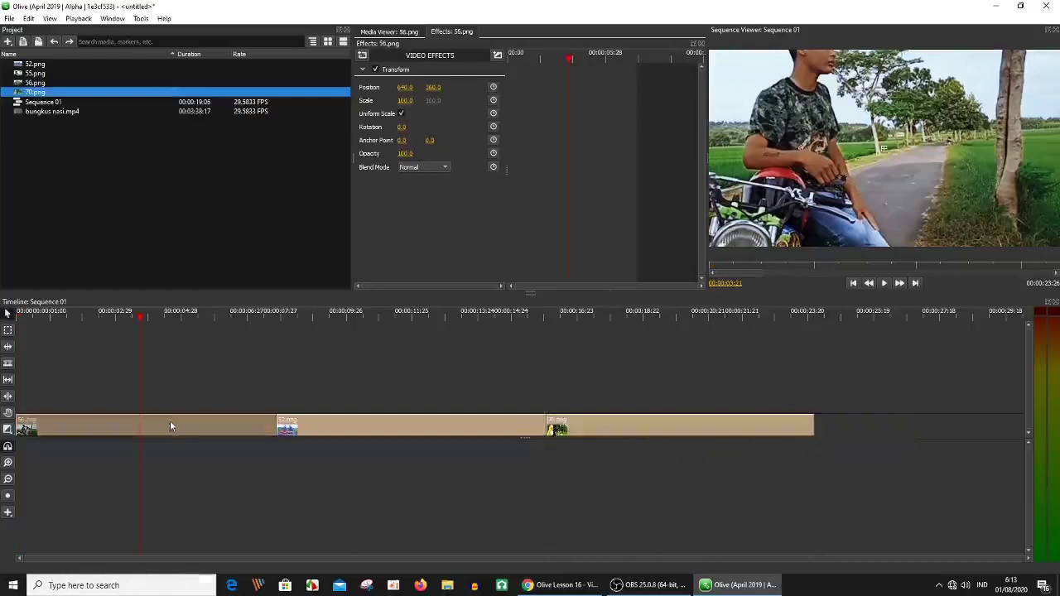
# Reduce the Scale of 56.png to about 73 and 52.png to about 67
pyautogui.moveTo(402, 100)
pyautogui.mouseDown()
pyautogui.moveTo(356, 100)
pyautogui.moveTo(426, 100)
pyautogui.mouseUp()
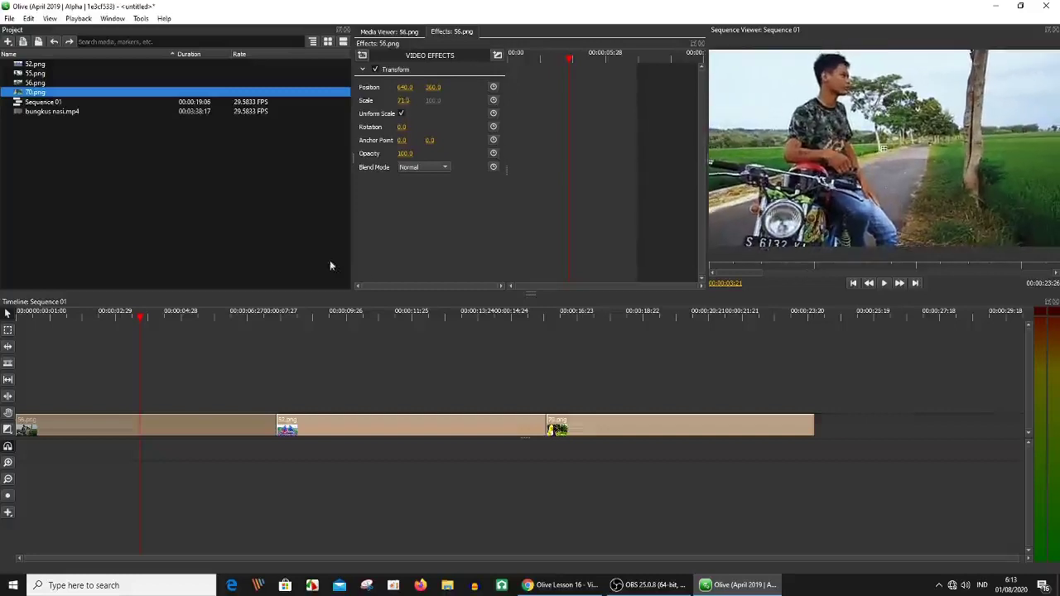
pyautogui.click(397, 315)
pyautogui.click(446, 427)
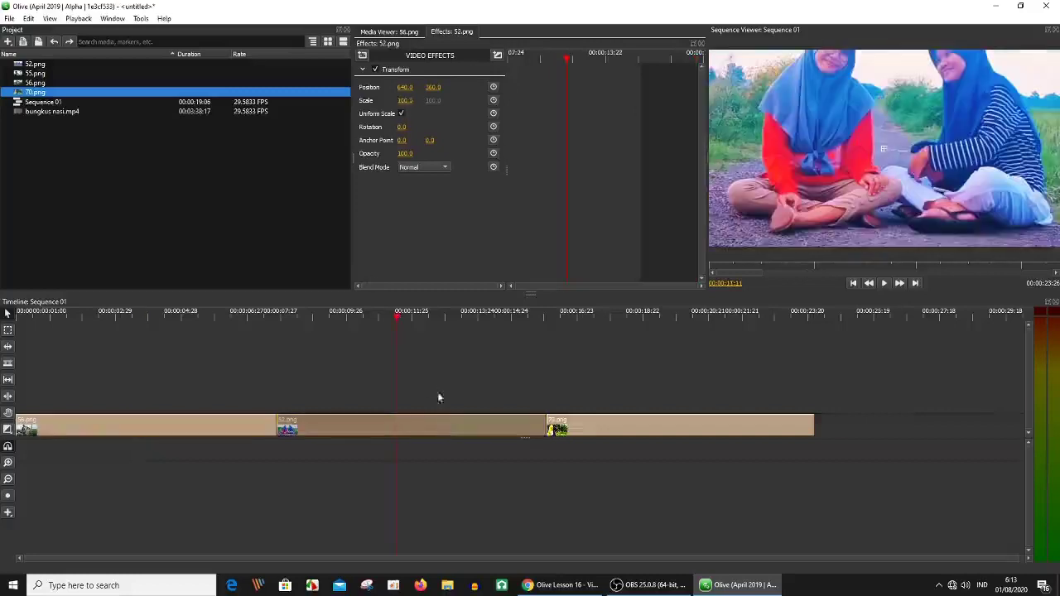
pyautogui.moveTo(404, 101)
pyautogui.mouseDown()
pyautogui.moveTo(389, 100)
pyautogui.moveTo(408, 100)
pyautogui.mouseUp()
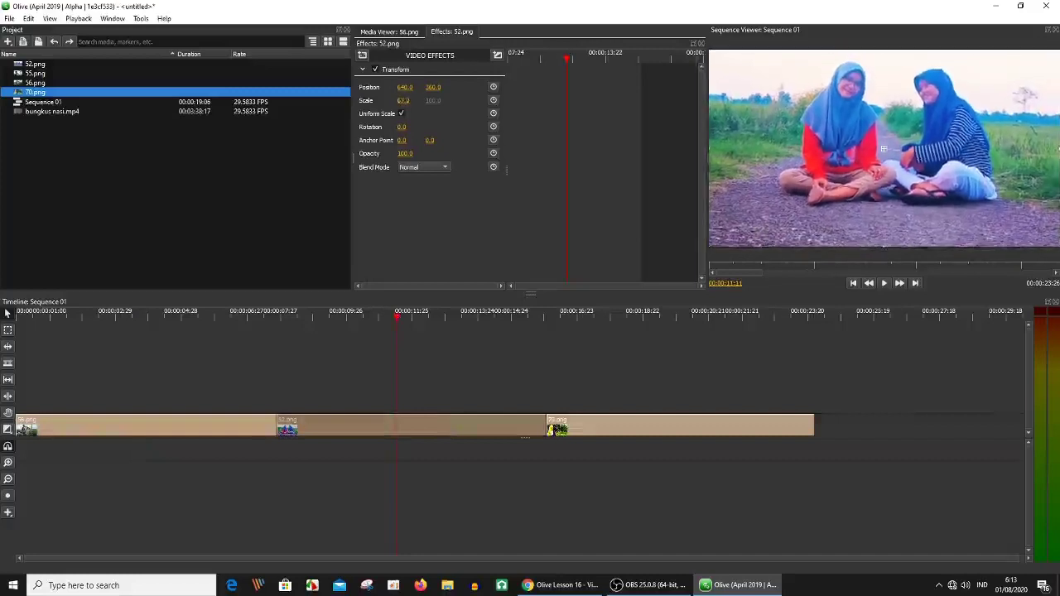
# Scale down the 70.png clip, entering an exact Scale value of 71
pyautogui.click(645, 320)
pyautogui.click(680, 432)
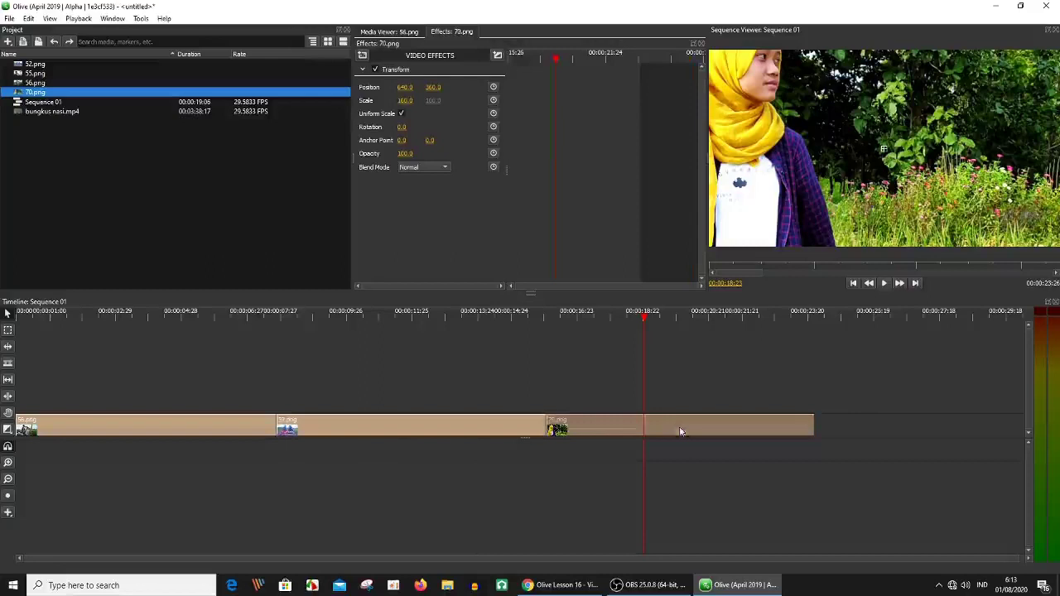
pyautogui.moveTo(405, 100); pyautogui.dragTo(389, 100)
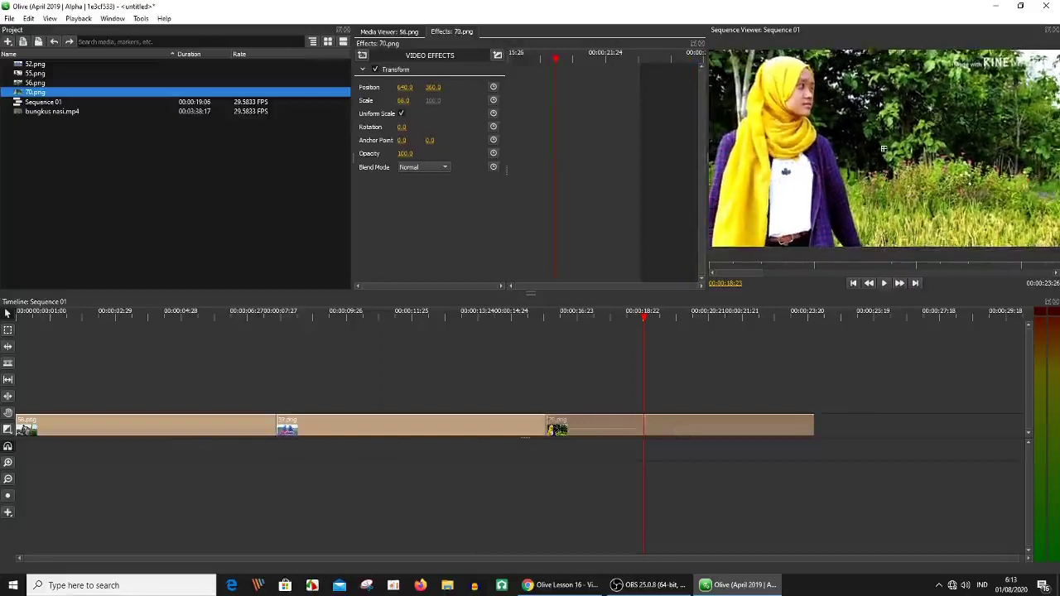
pyautogui.click(404, 100)
pyautogui.write('71')
pyautogui.press('Return')
pyautogui.click(118, 157)
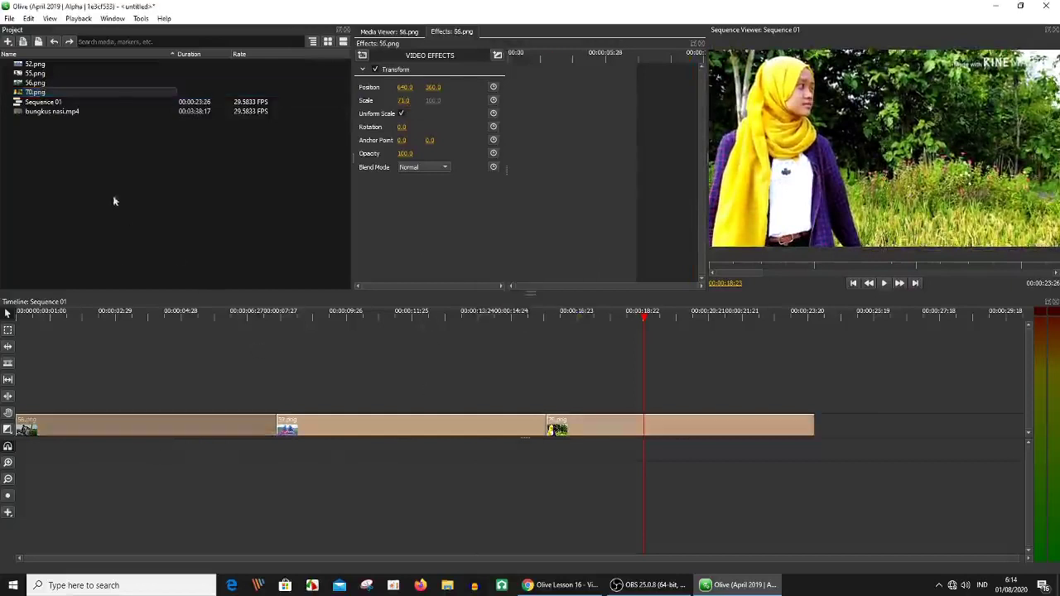
# Import Far_Away.mp3 from the 'bahagia sudah upload semua music' folder into the project media
pyautogui.rightClick(97, 165)
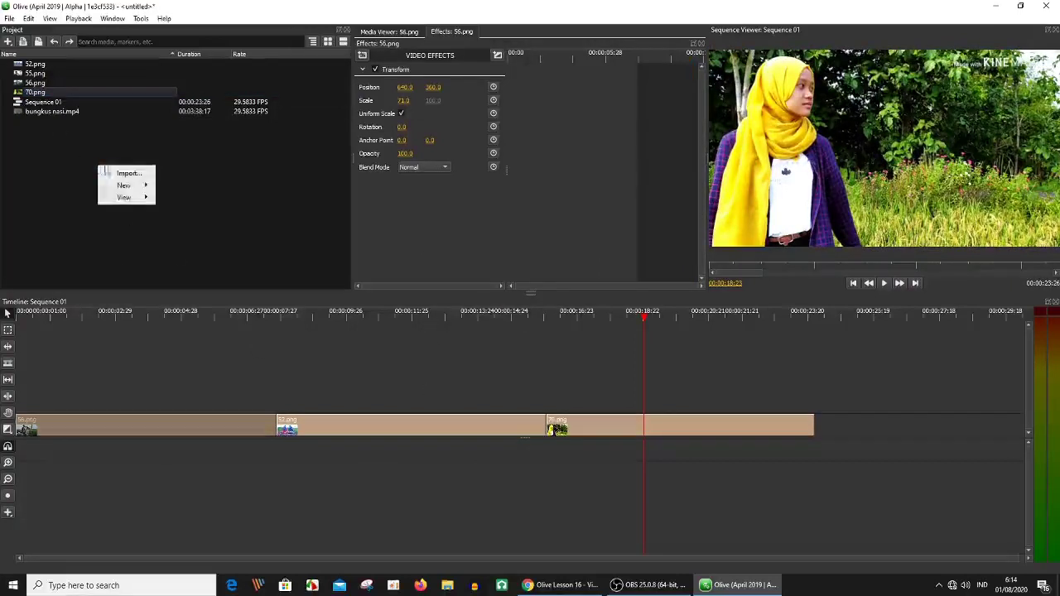
pyautogui.click(125, 173)
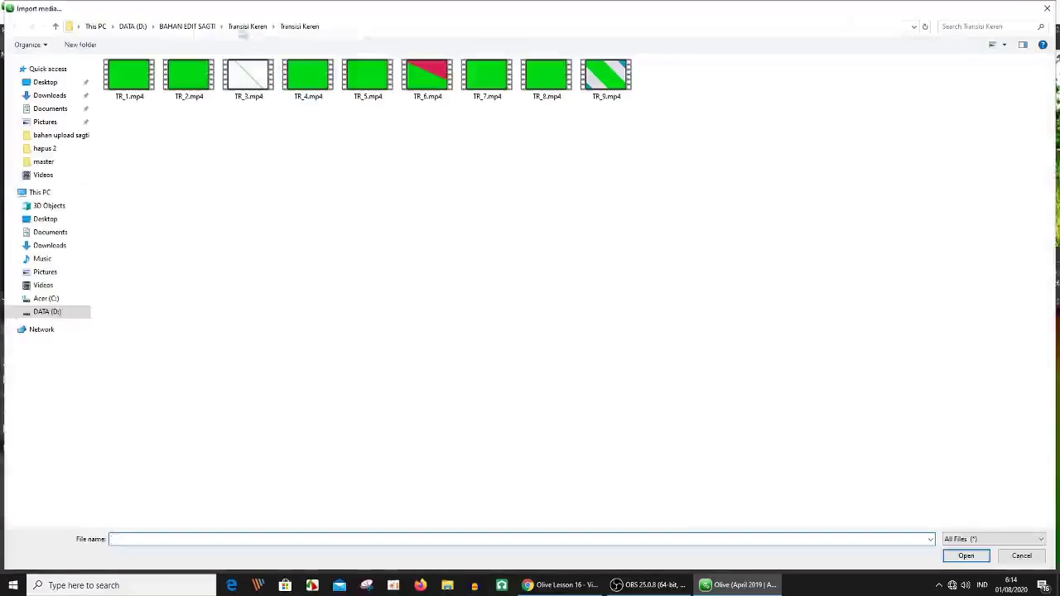
pyautogui.click(184, 26)
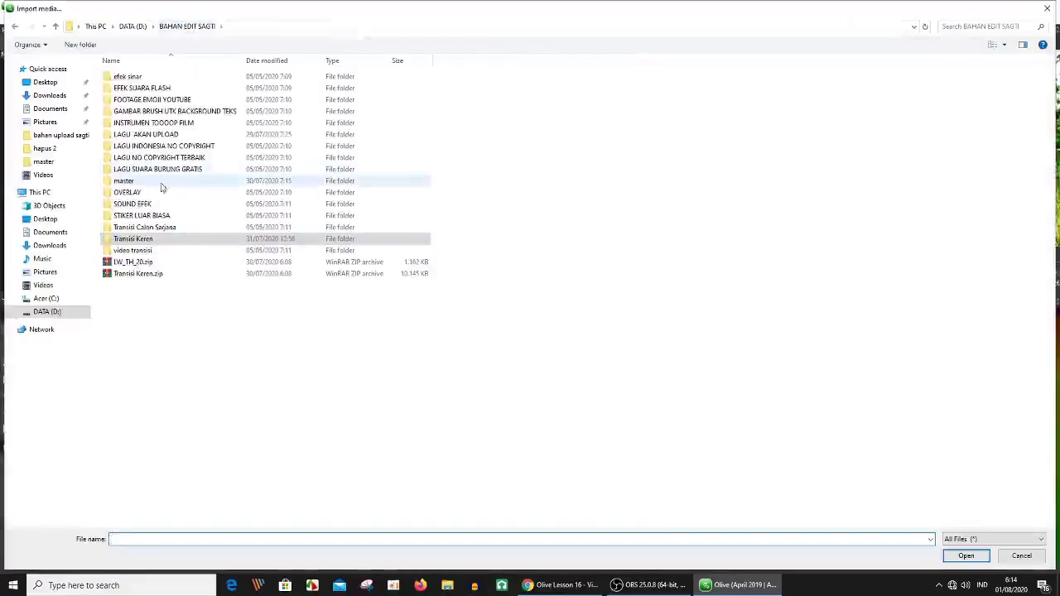
pyautogui.click(152, 136)
pyautogui.doubleClick(151, 136)
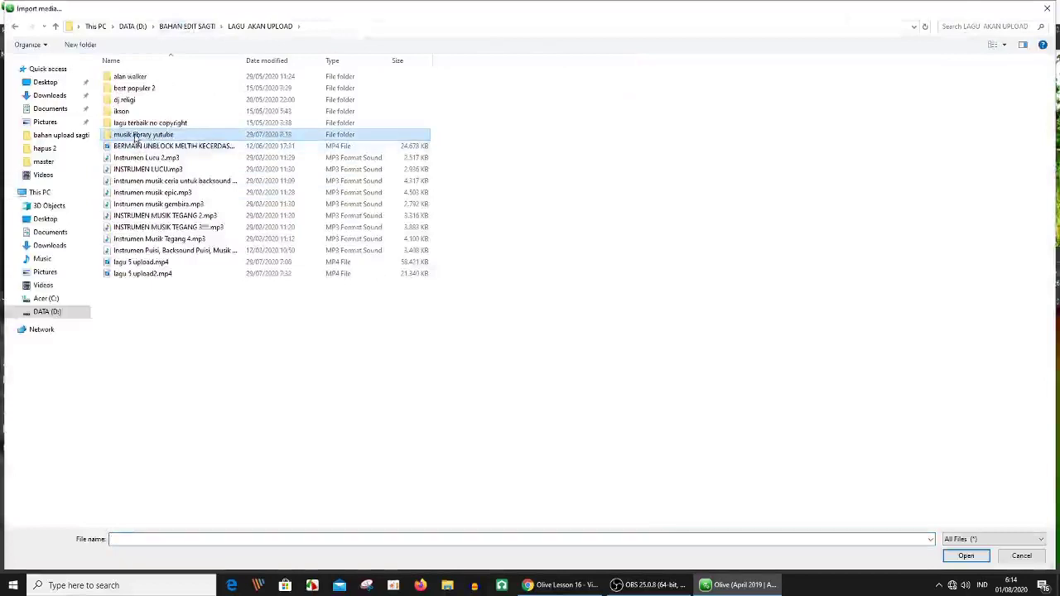
pyautogui.doubleClick(139, 138)
pyautogui.doubleClick(124, 77)
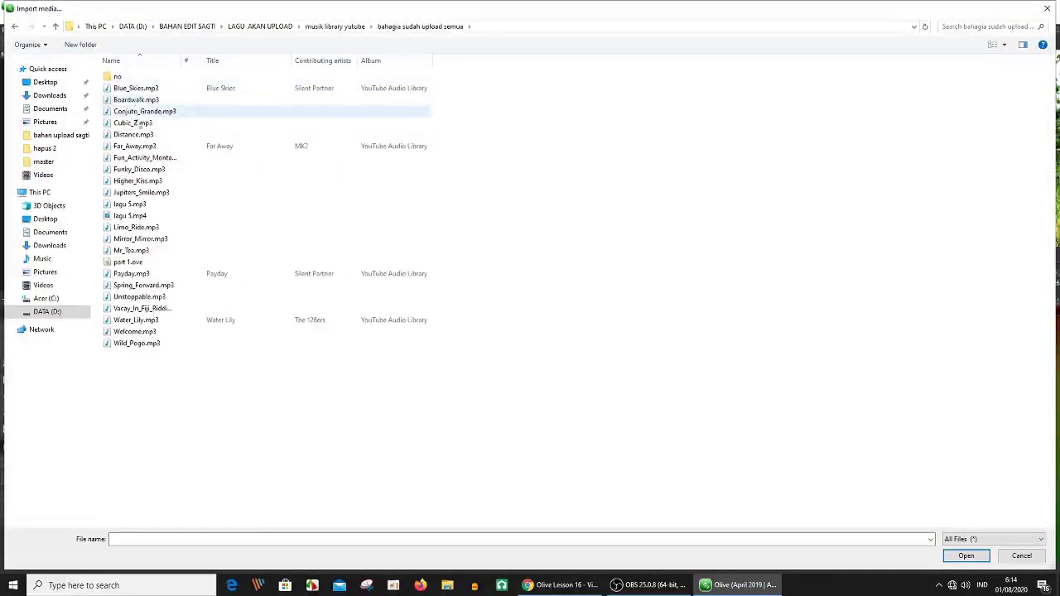
pyautogui.click(137, 150)
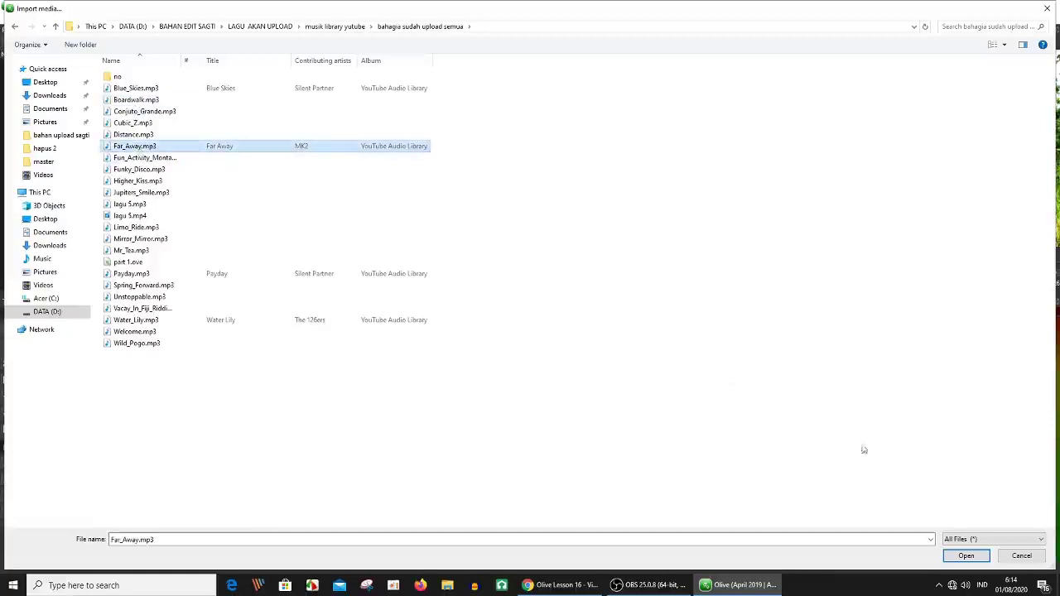
pyautogui.click(966, 556)
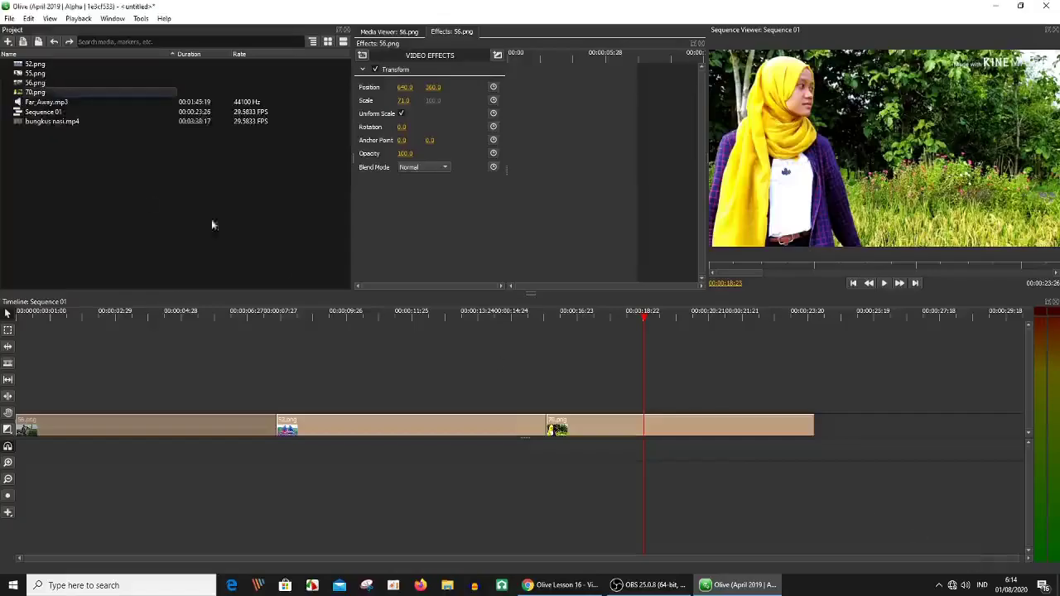
# Place Far_Away.mp3 on the audio track and trim it to end with 70.png at about 23 seconds
pyautogui.moveTo(48, 104); pyautogui.dragTo(43, 448)
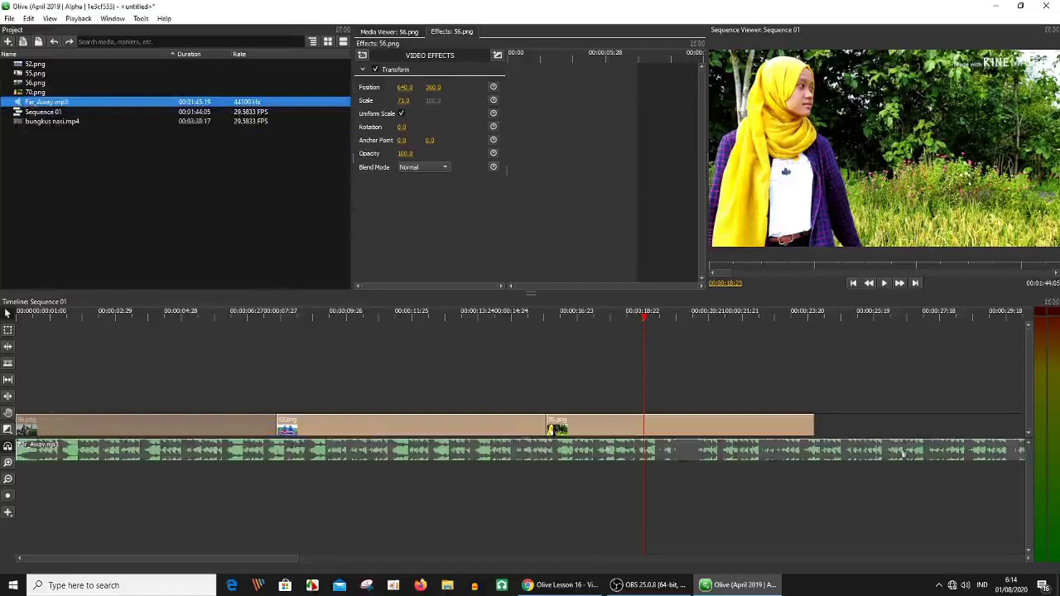
pyautogui.click(841, 319)
pyautogui.moveTo(840, 319); pyautogui.dragTo(814, 319)
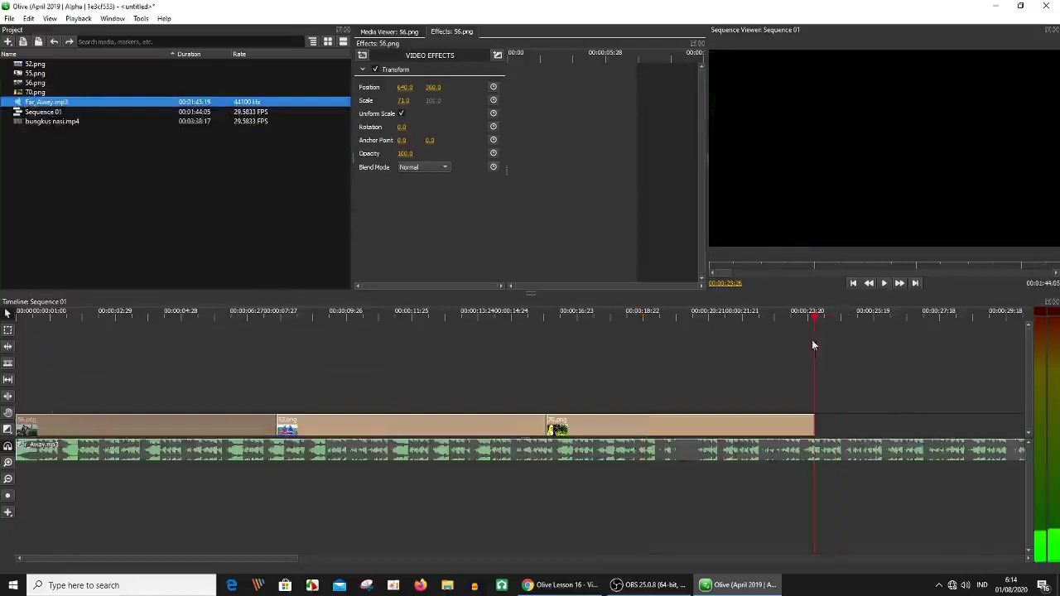
pyautogui.rightClick(847, 451)
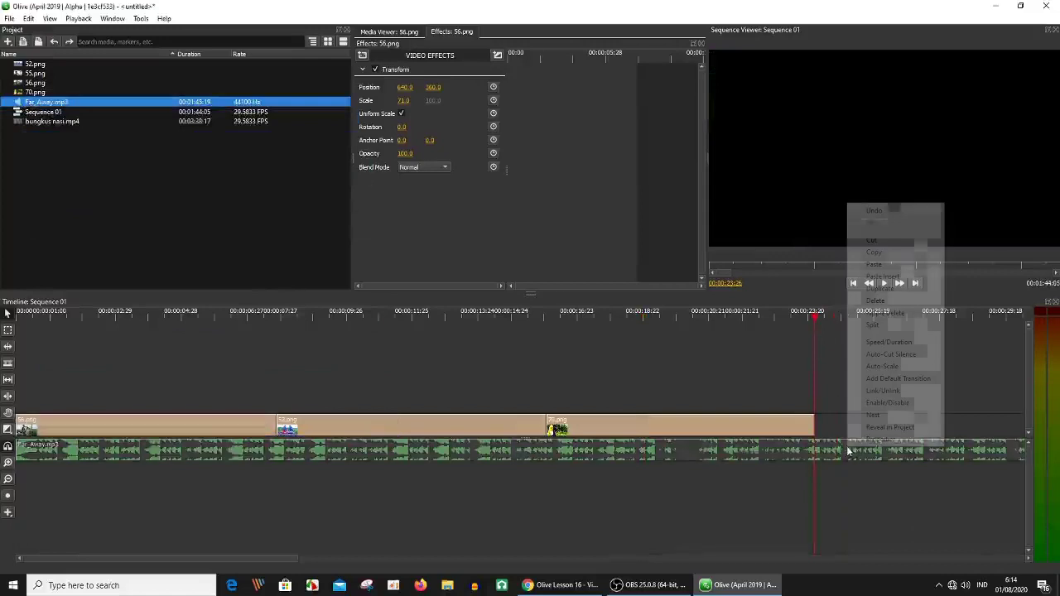
pyautogui.click(874, 325)
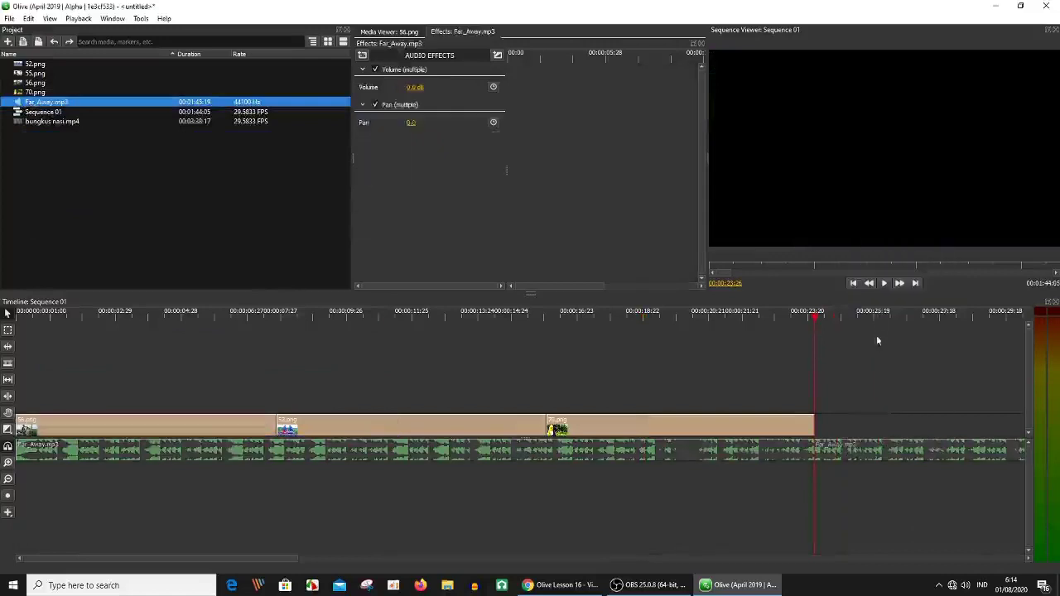
pyautogui.click(901, 449)
pyautogui.press('Delete')
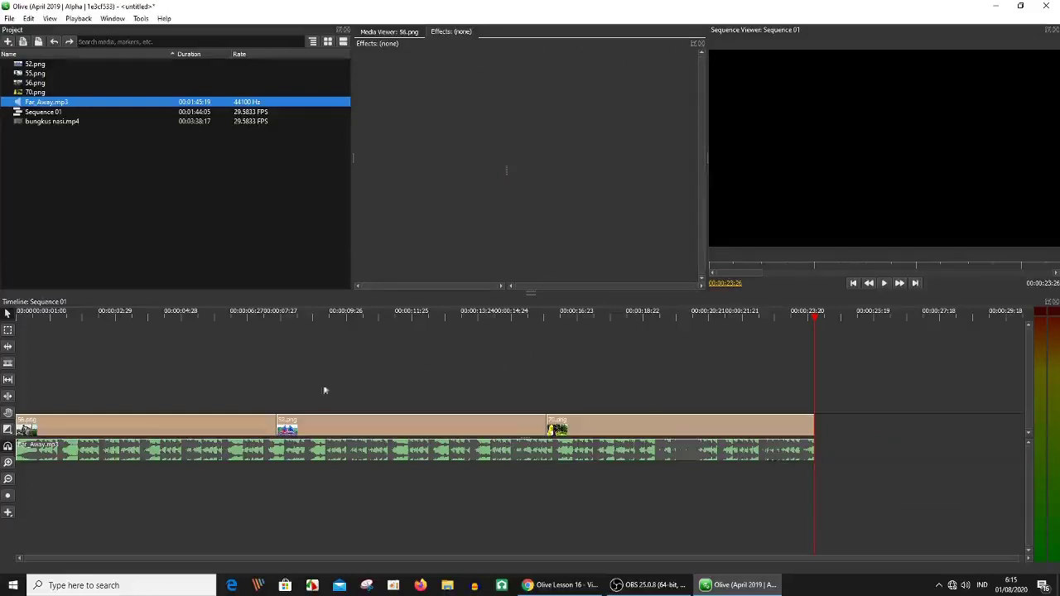
# Give 56.png one-second Cross Dissolve transitions at its start and its end
pyautogui.click(214, 424)
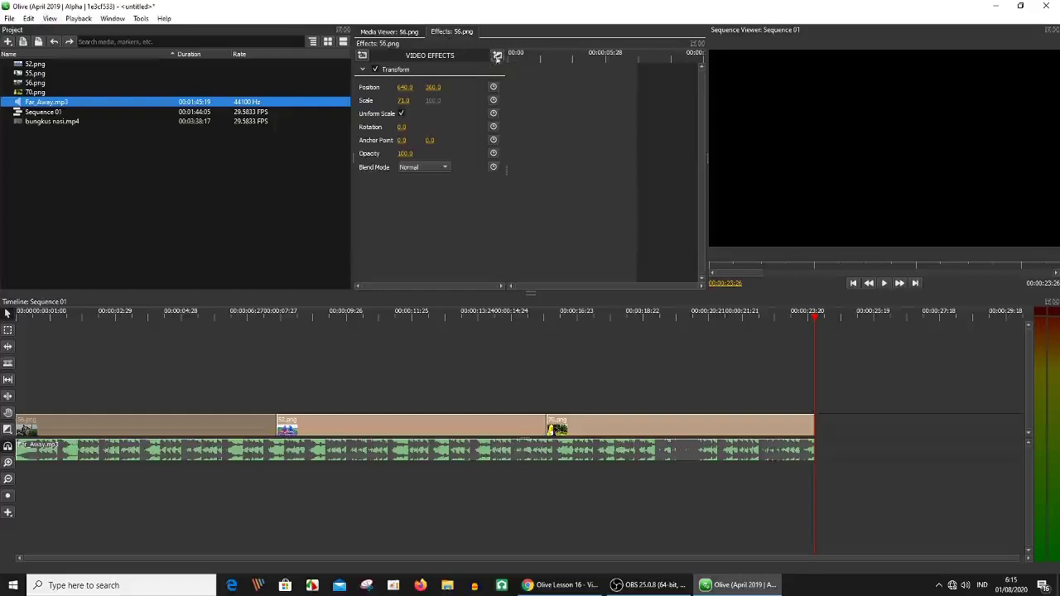
pyautogui.click(363, 56)
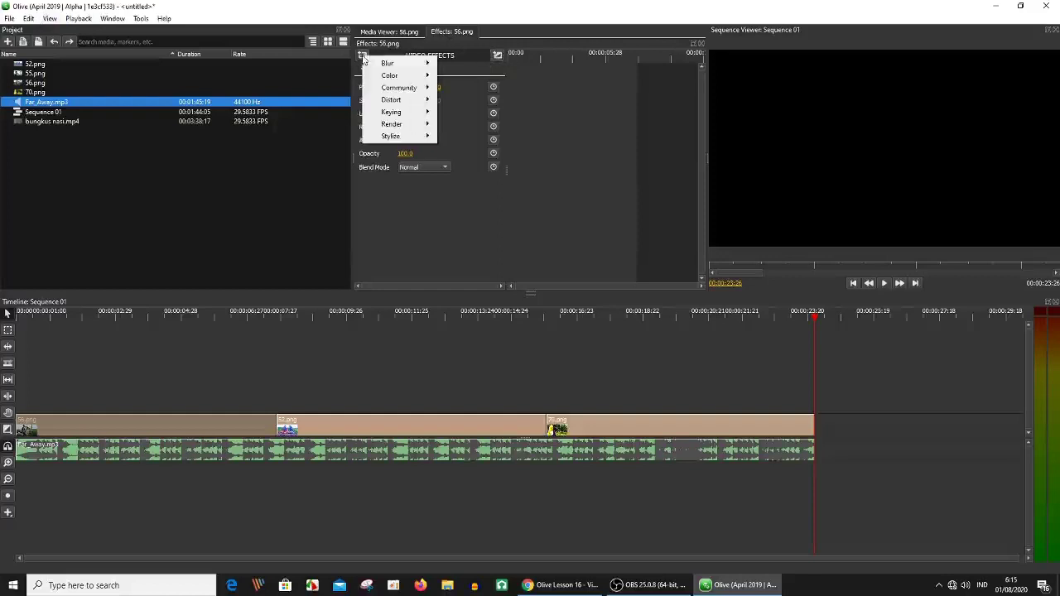
pyautogui.click(499, 56)
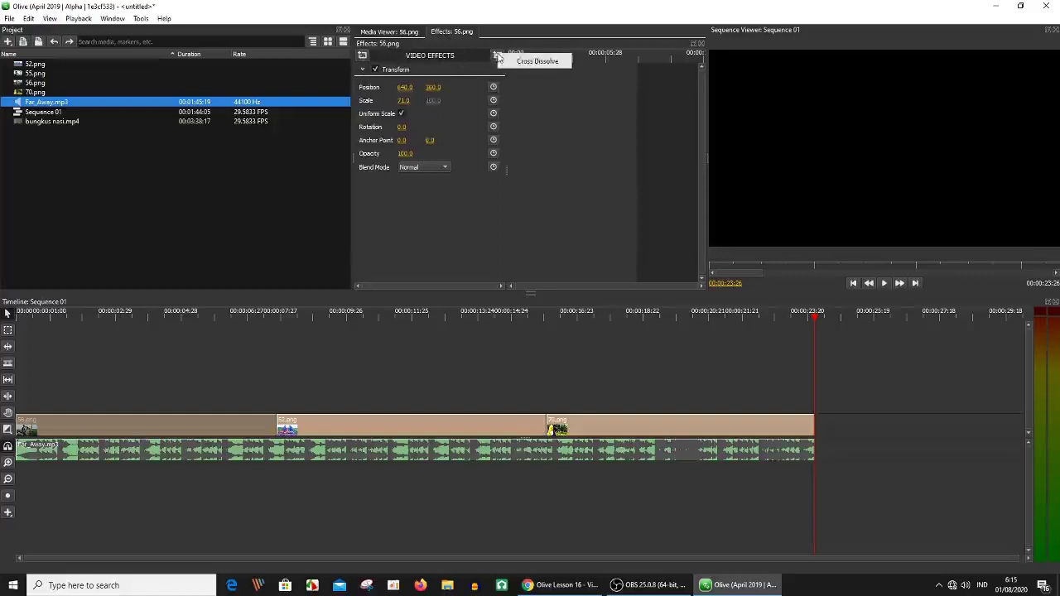
pyautogui.click(528, 94)
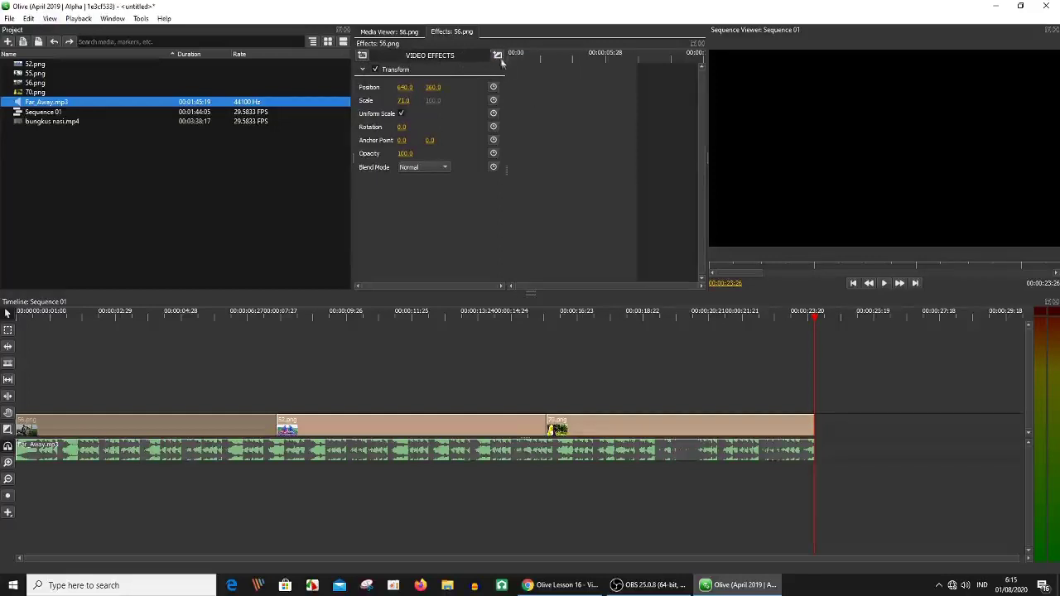
pyautogui.click(499, 57)
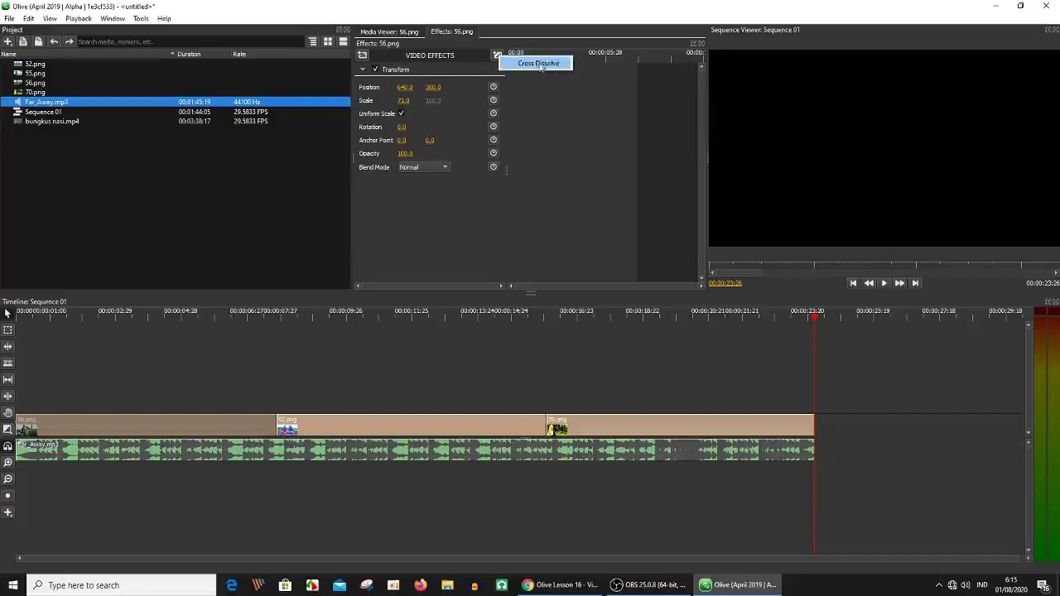
pyautogui.click(538, 64)
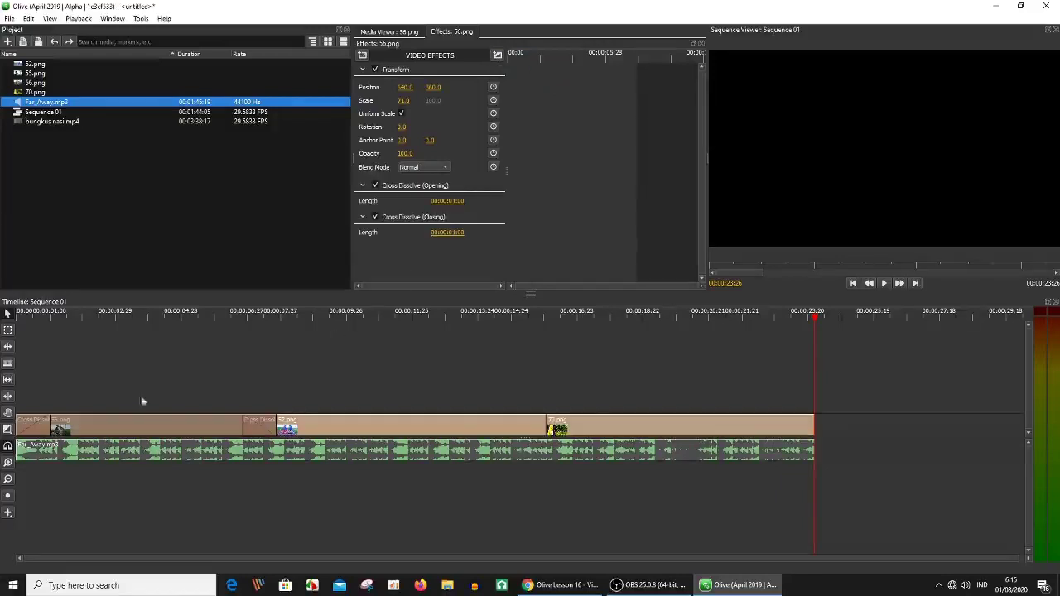
pyautogui.click(33, 426)
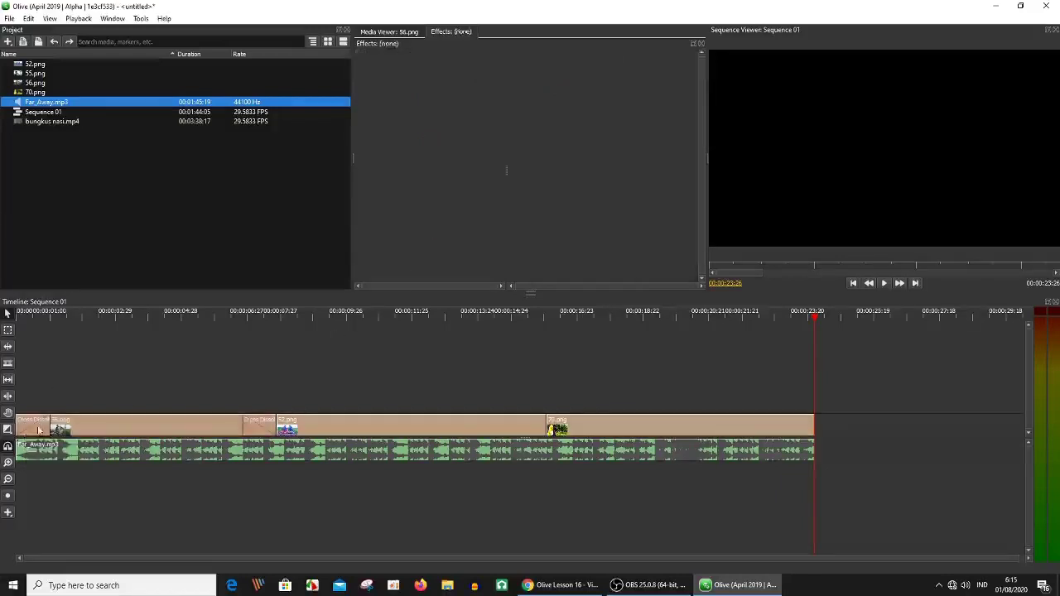
pyautogui.click(252, 429)
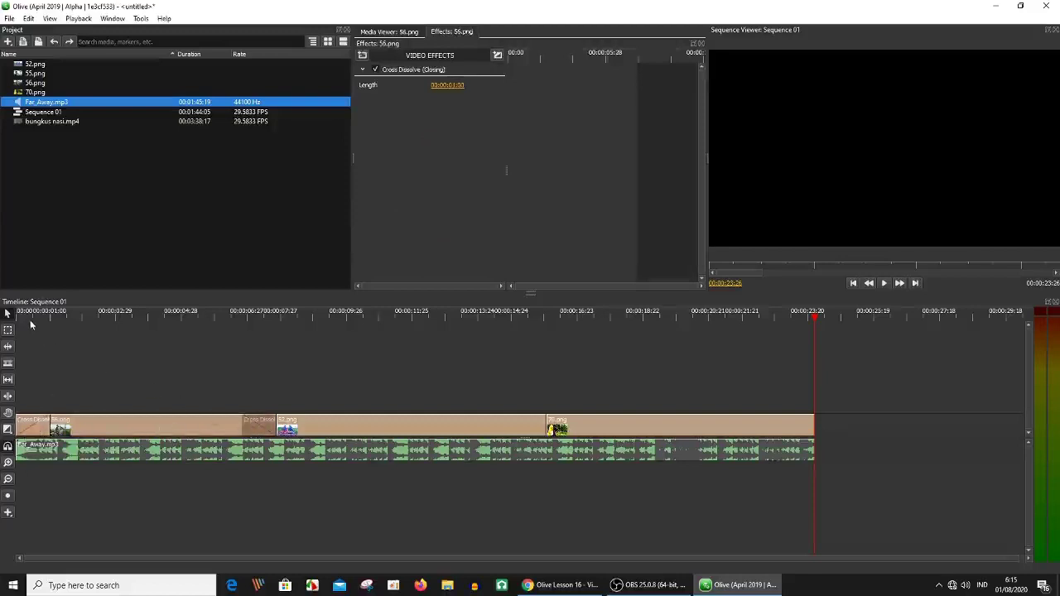
pyautogui.click(17, 325)
pyautogui.click(884, 283)
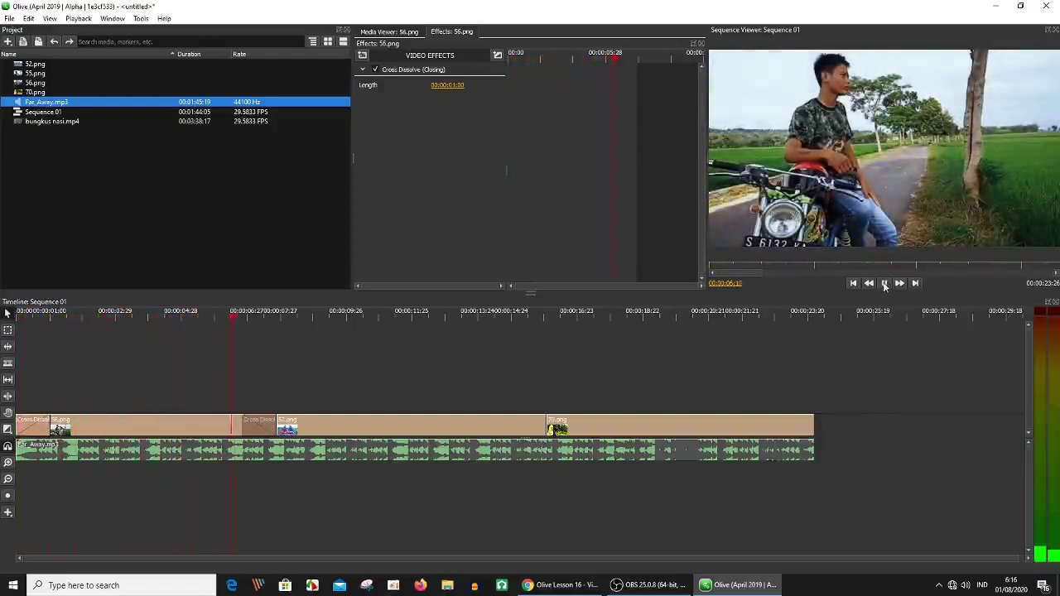
pyautogui.click(884, 286)
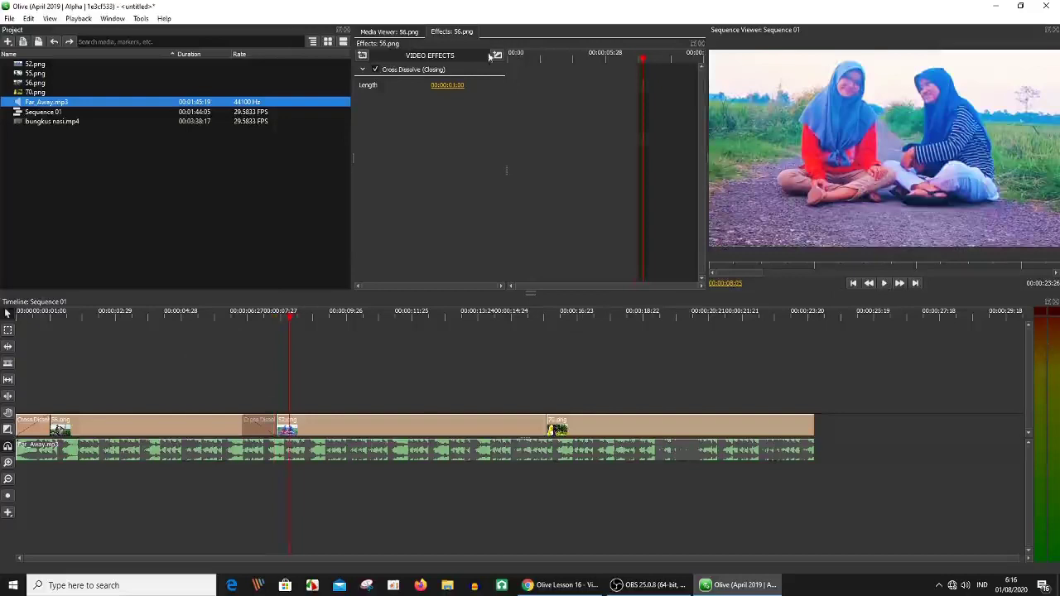
pyautogui.moveTo(289, 317); pyautogui.dragTo(218, 341)
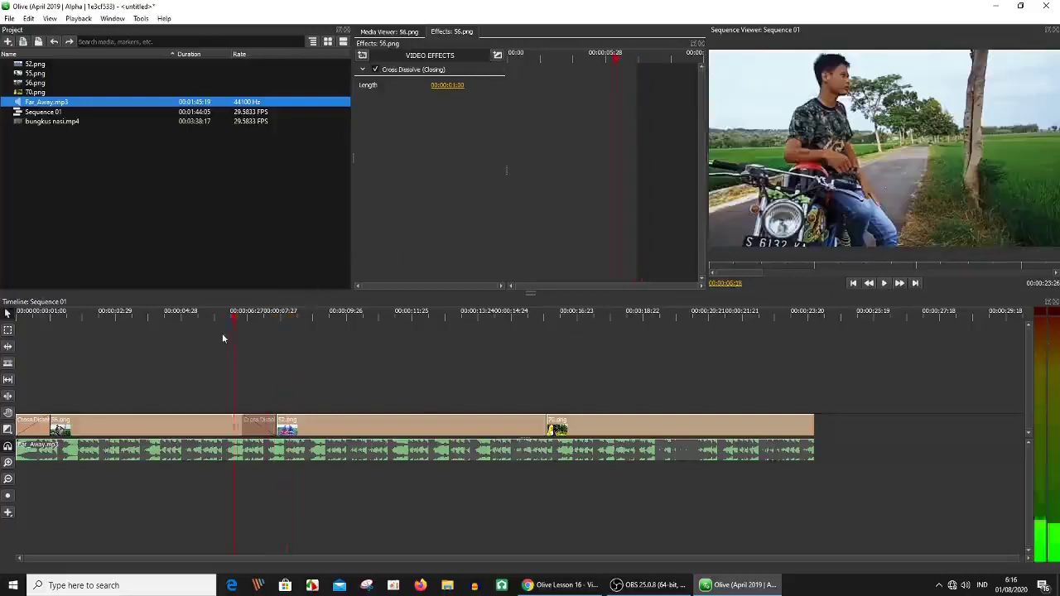
pyautogui.click(618, 434)
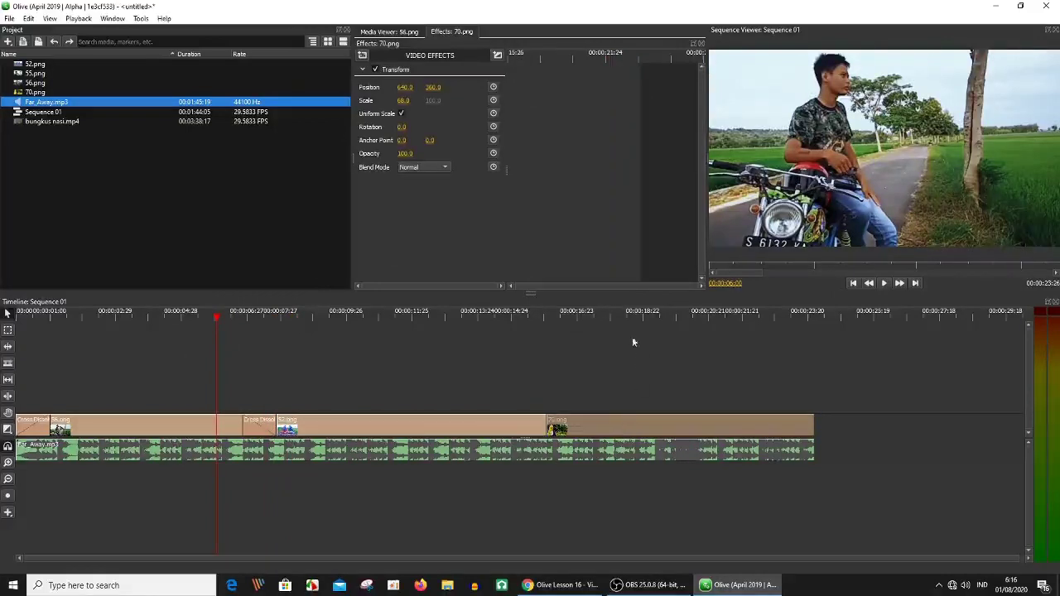
pyautogui.click(627, 315)
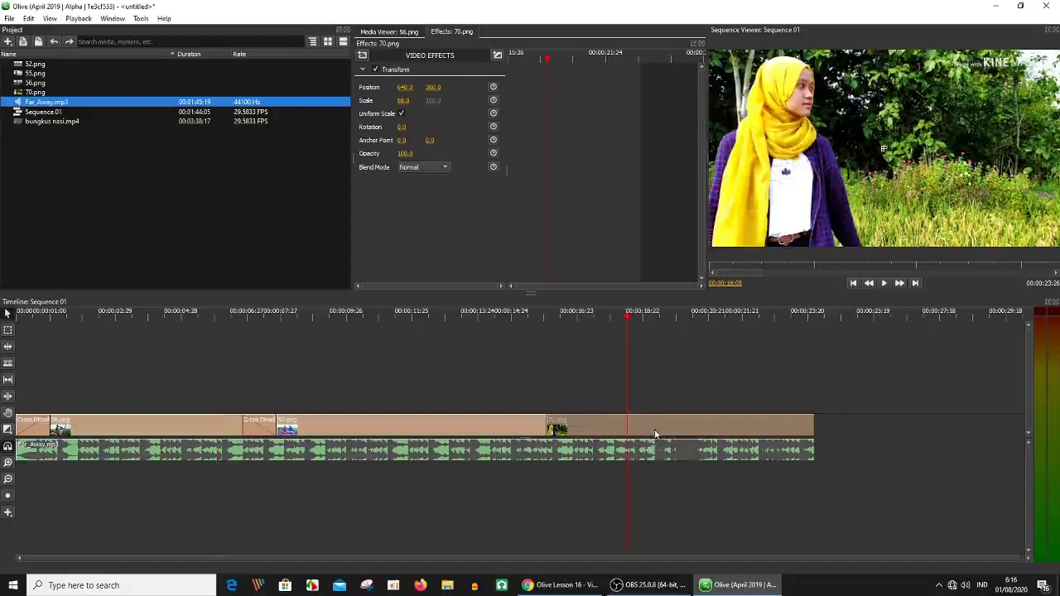
# Add the default Cross Dissolve transition to both ends of 70.png
pyautogui.rightClick(655, 423)
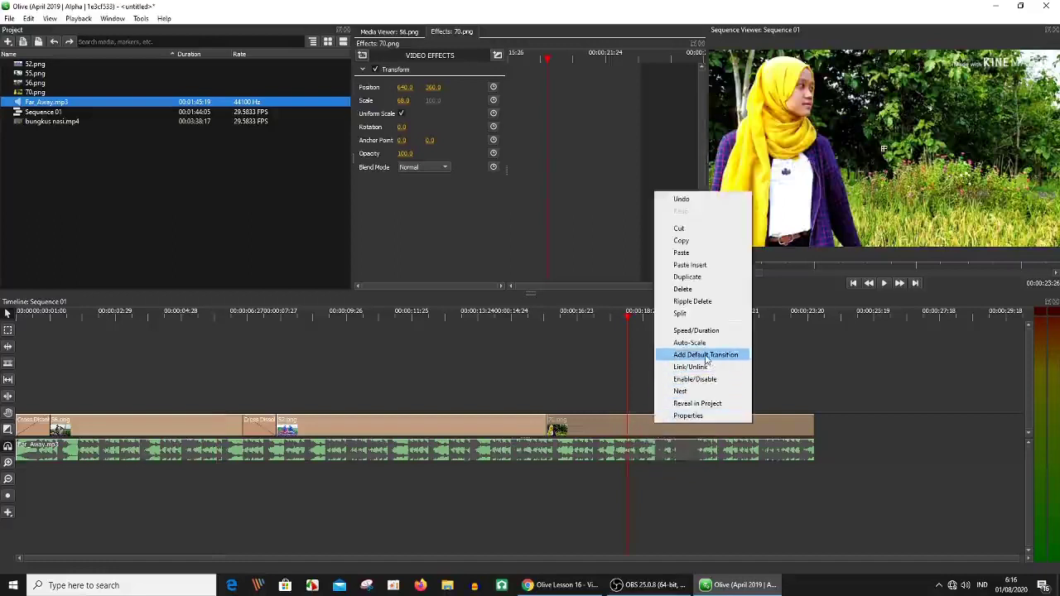
pyautogui.click(706, 358)
pyautogui.click(803, 423)
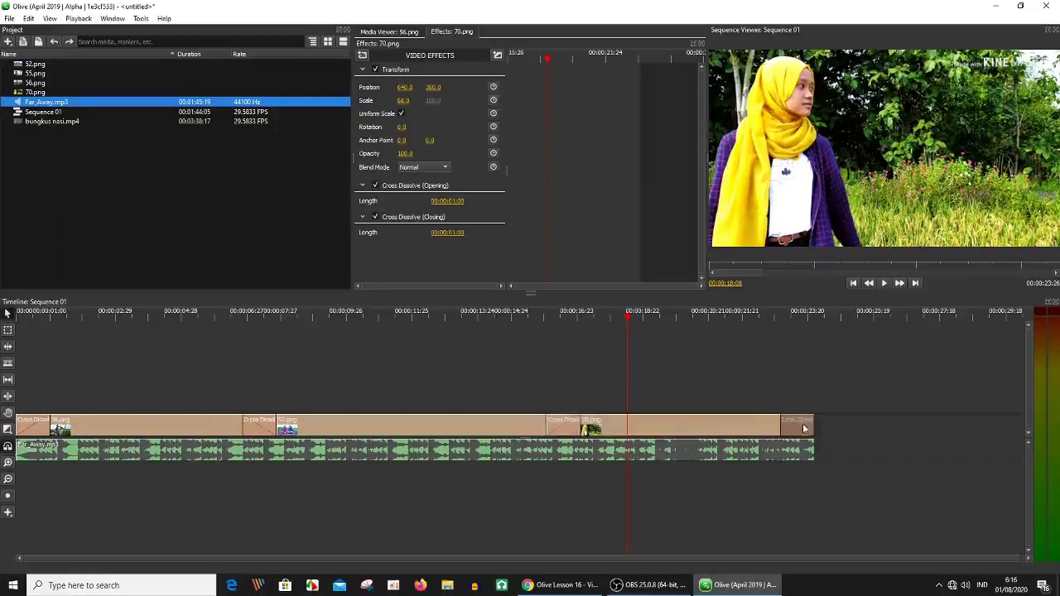
pyautogui.click(568, 424)
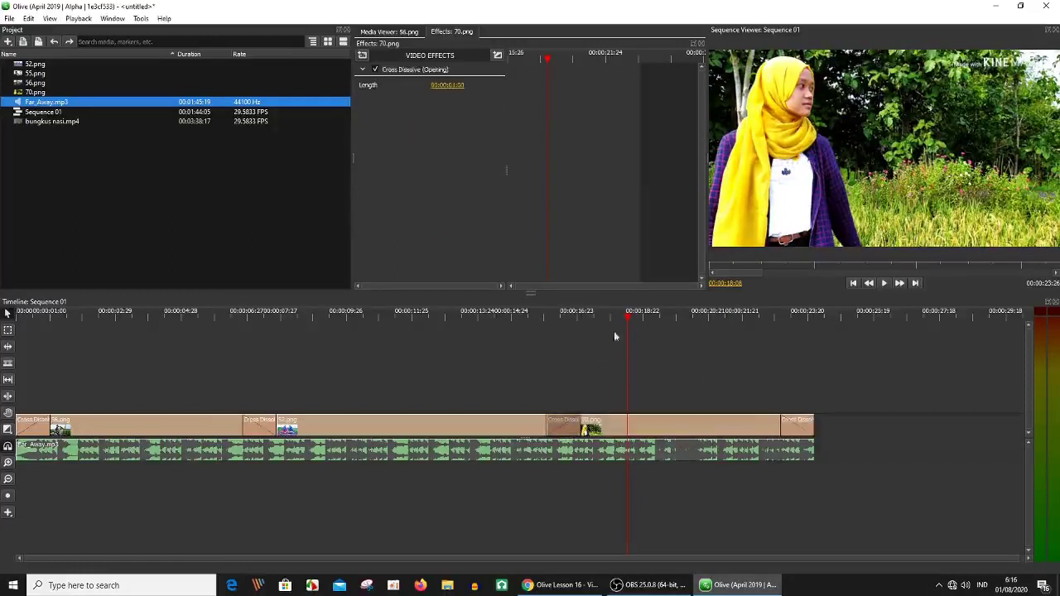
pyautogui.moveTo(588, 358); pyautogui.dragTo(553, 343)
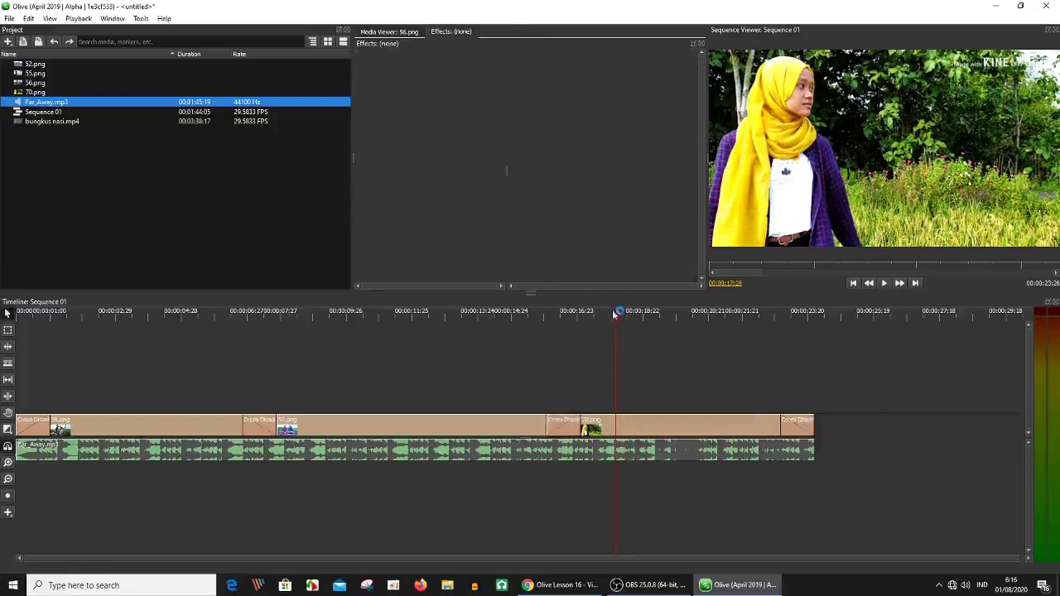
# Play back the sequence to preview the 70.png dissolves
pyautogui.click(551, 342)
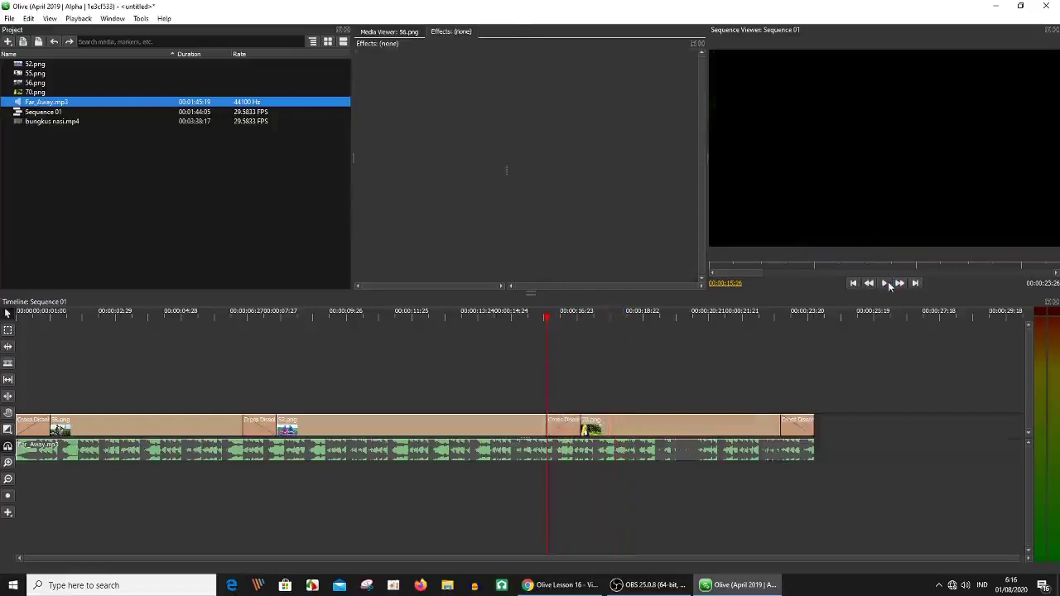
pyautogui.click(886, 283)
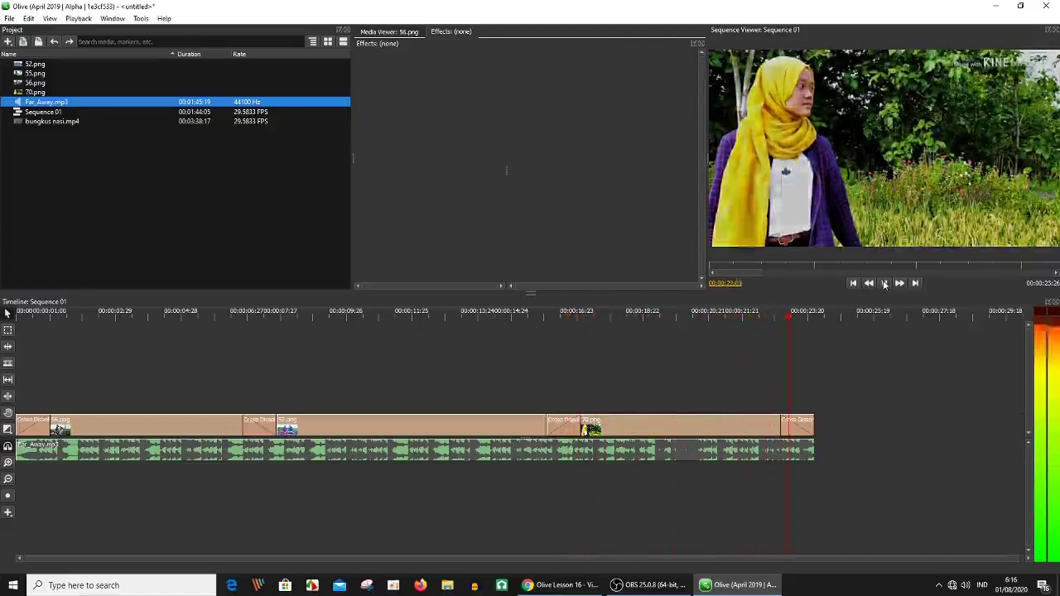
pyautogui.click(884, 283)
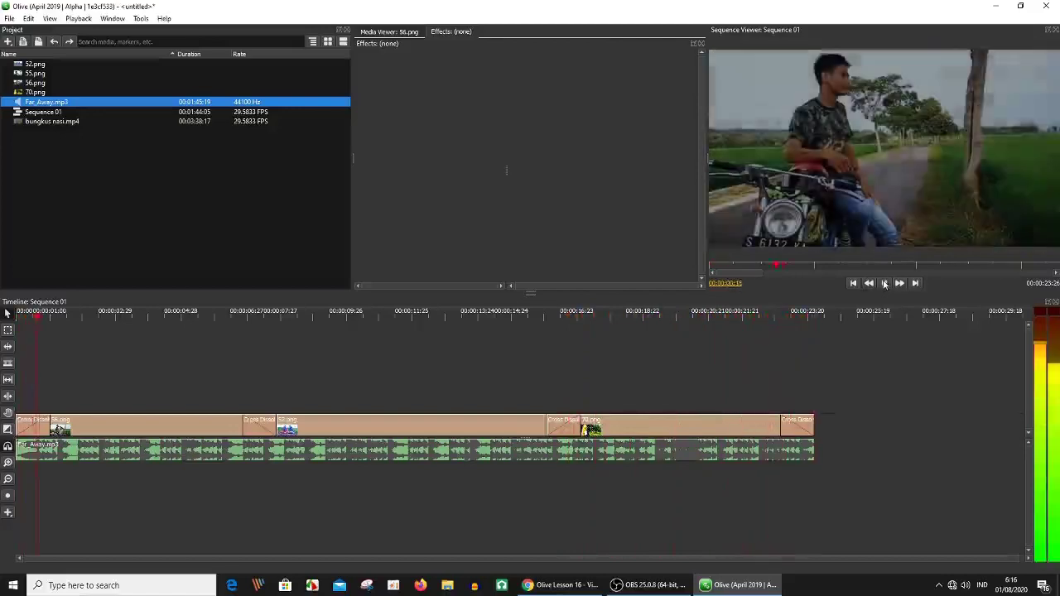
pyautogui.click(884, 283)
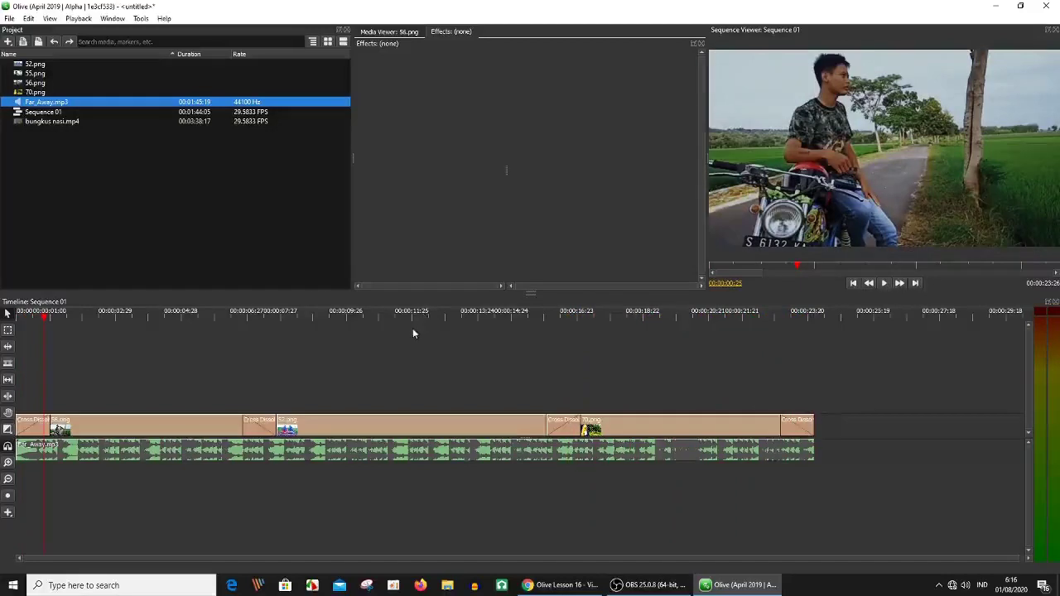
# Undo the cross dissolves and set the timeline transition tool to draw Cross Dissolve
pyautogui.hotkey('ctrl', 'z')
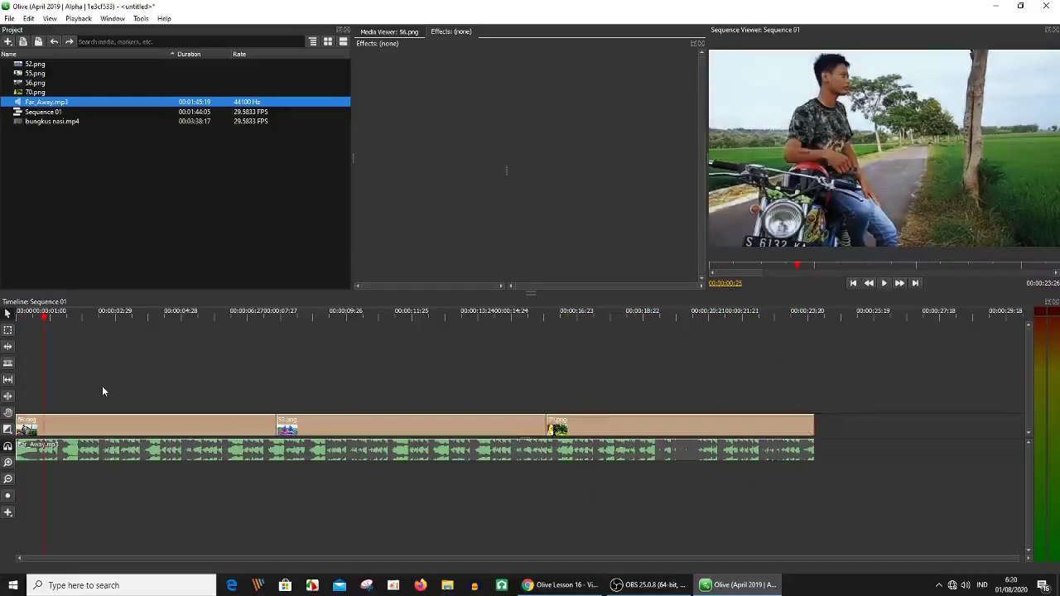
pyautogui.click(7, 429)
pyautogui.click(7, 429)
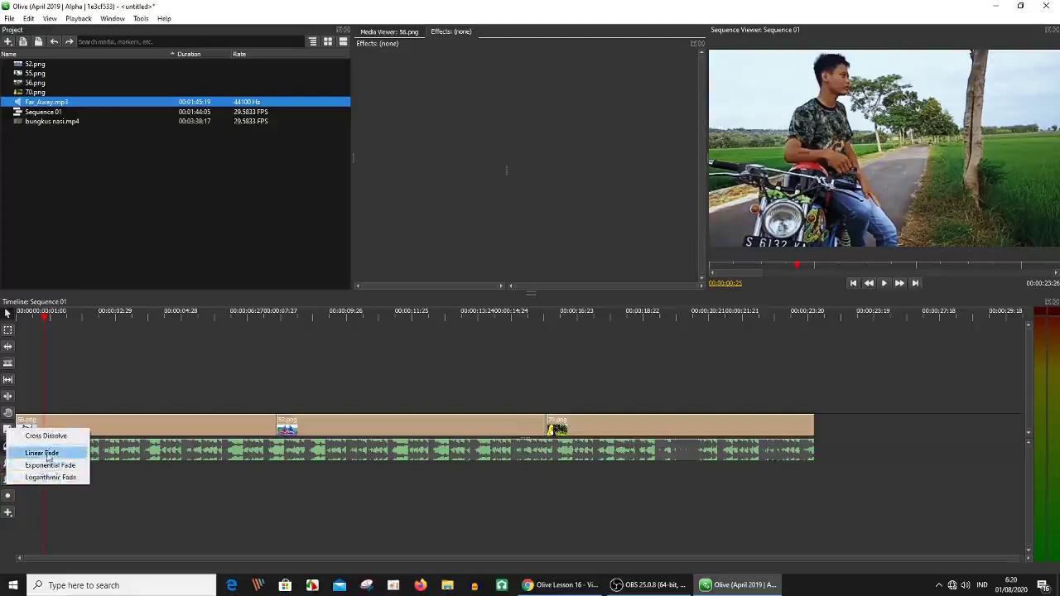
pyautogui.click(81, 371)
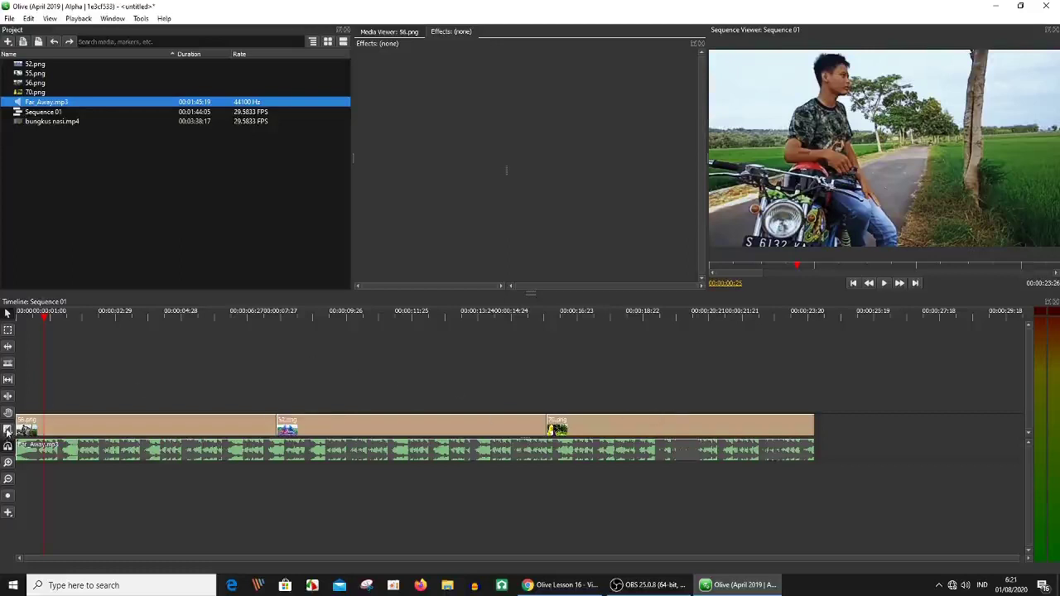
pyautogui.click(7, 430)
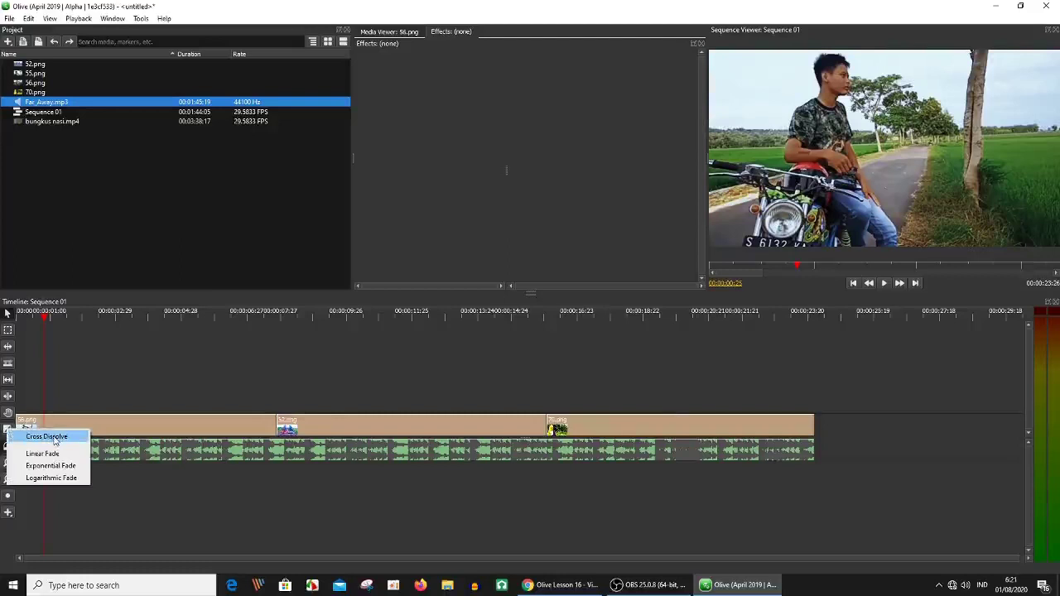
pyautogui.click(55, 439)
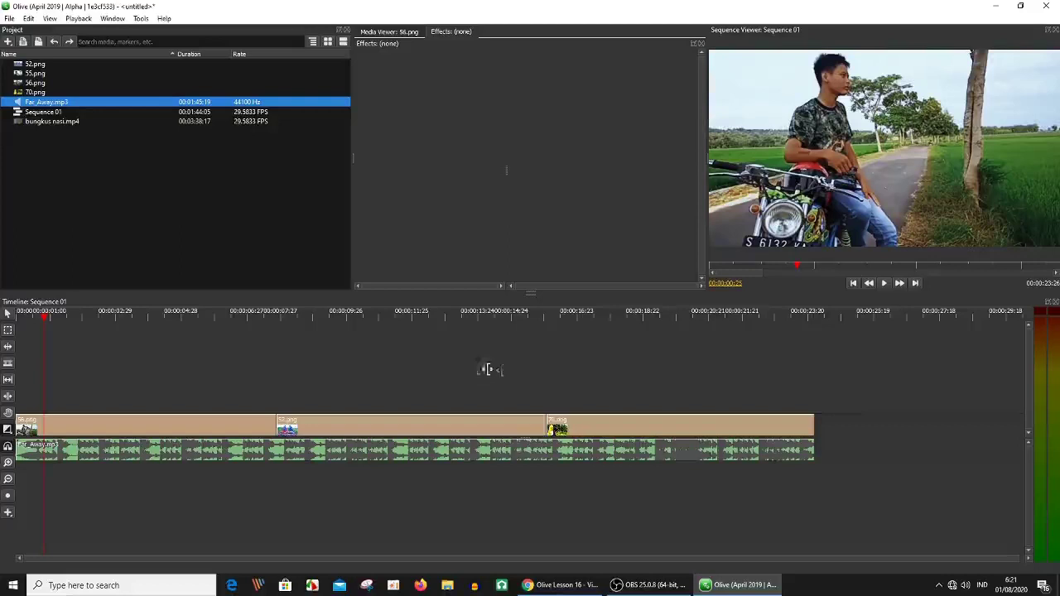
# Draw cross dissolves at the 56.png–52.png cut, before 70.png, and at both ends of 70.png
pyautogui.moveTo(279, 424); pyautogui.dragTo(306, 425)
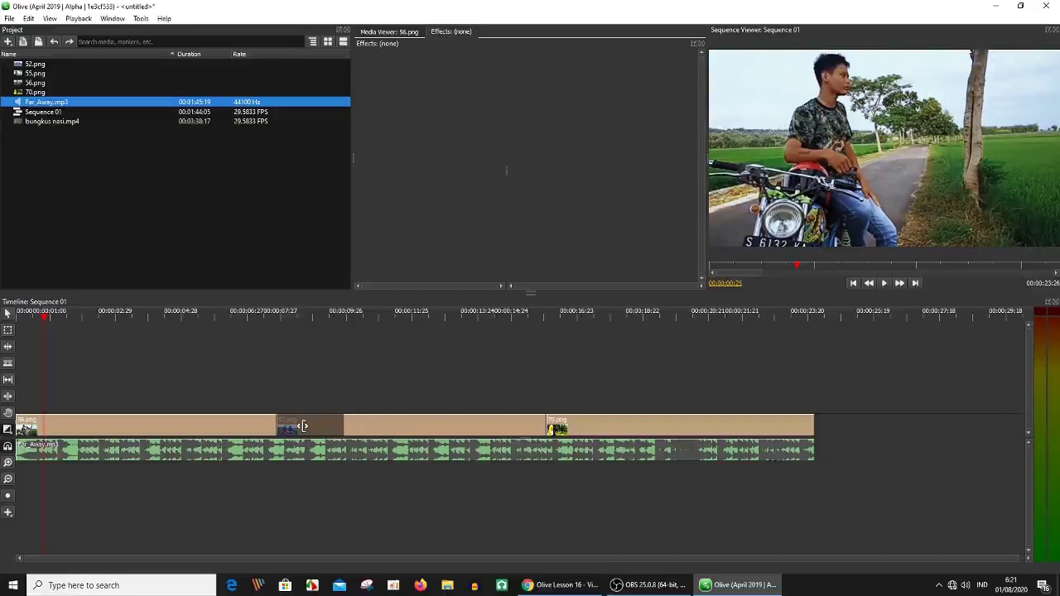
pyautogui.moveTo(303, 426); pyautogui.dragTo(323, 425)
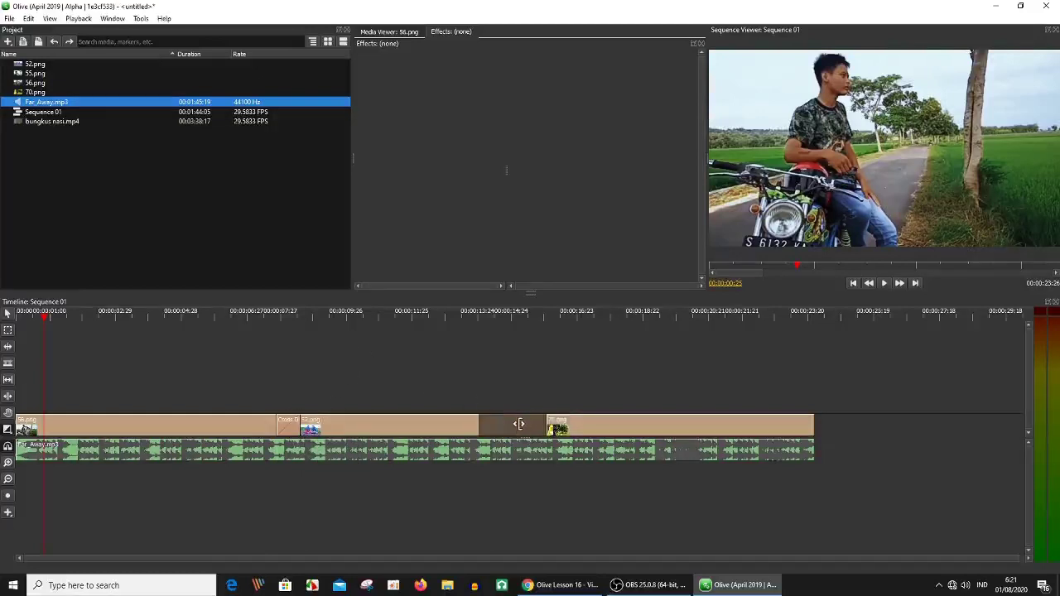
pyautogui.moveTo(519, 424); pyautogui.dragTo(494, 437)
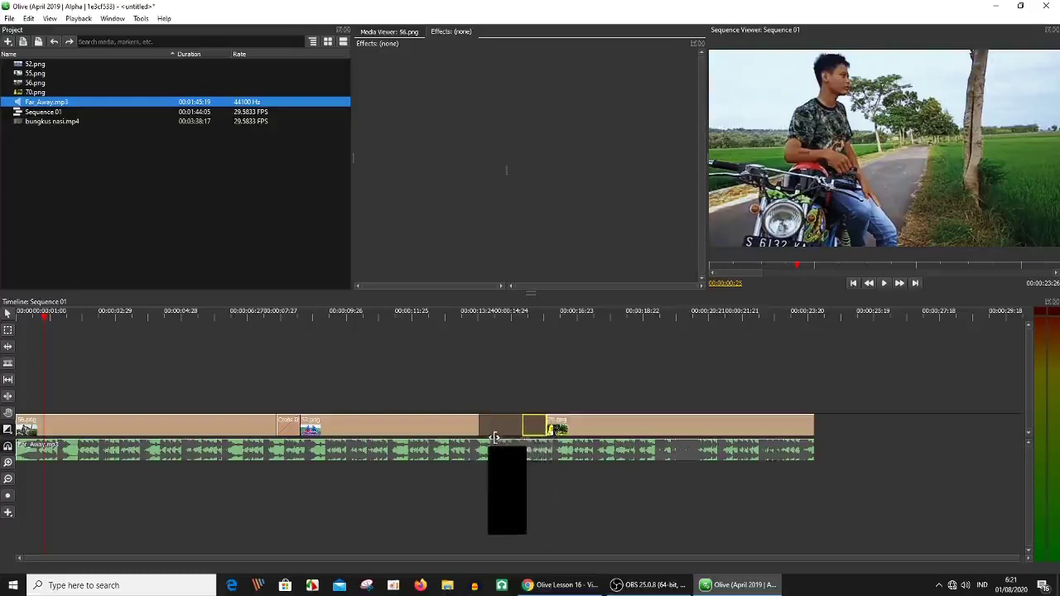
pyautogui.moveTo(494, 438); pyautogui.dragTo(515, 437)
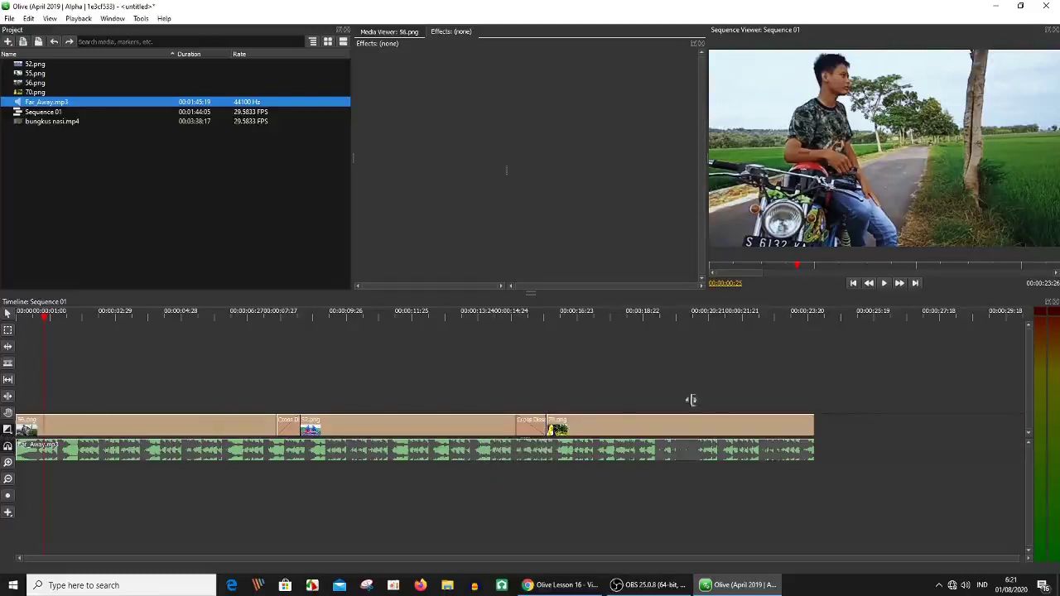
pyautogui.moveTo(780, 421); pyautogui.dragTo(757, 434)
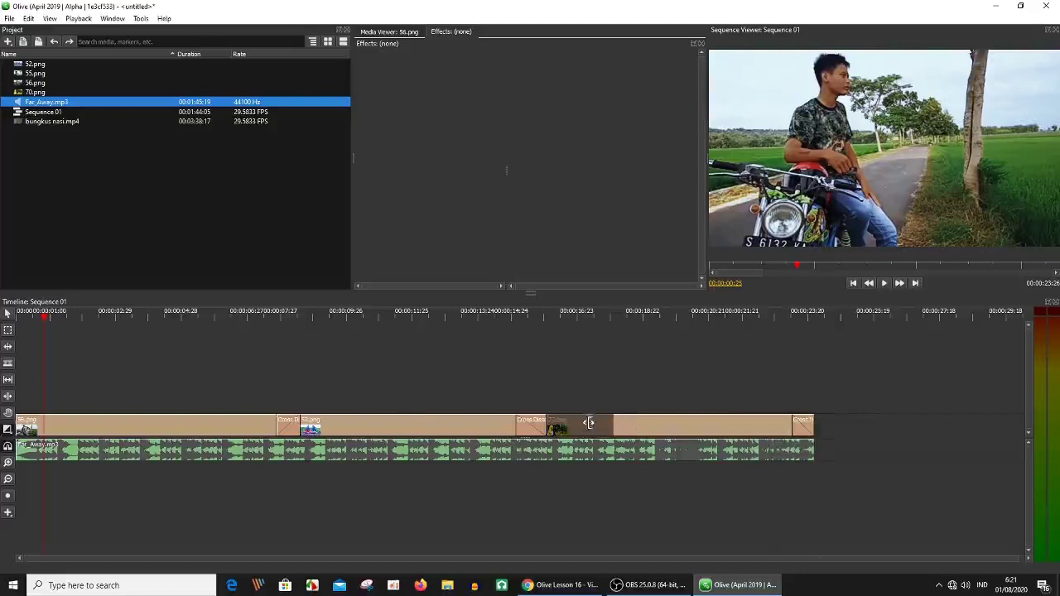
pyautogui.moveTo(651, 422); pyautogui.dragTo(684, 418)
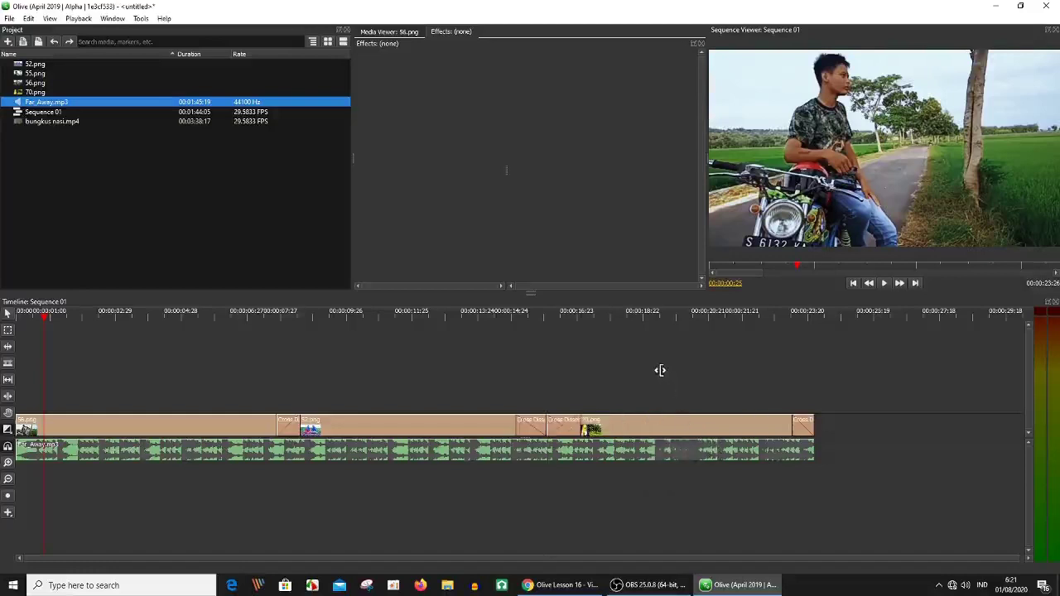
# Leave the transition tool and select Far_Away.mp3 to show its Volume 0.0 dB and Pan 0.0
pyautogui.click(313, 433)
pyautogui.click(354, 395)
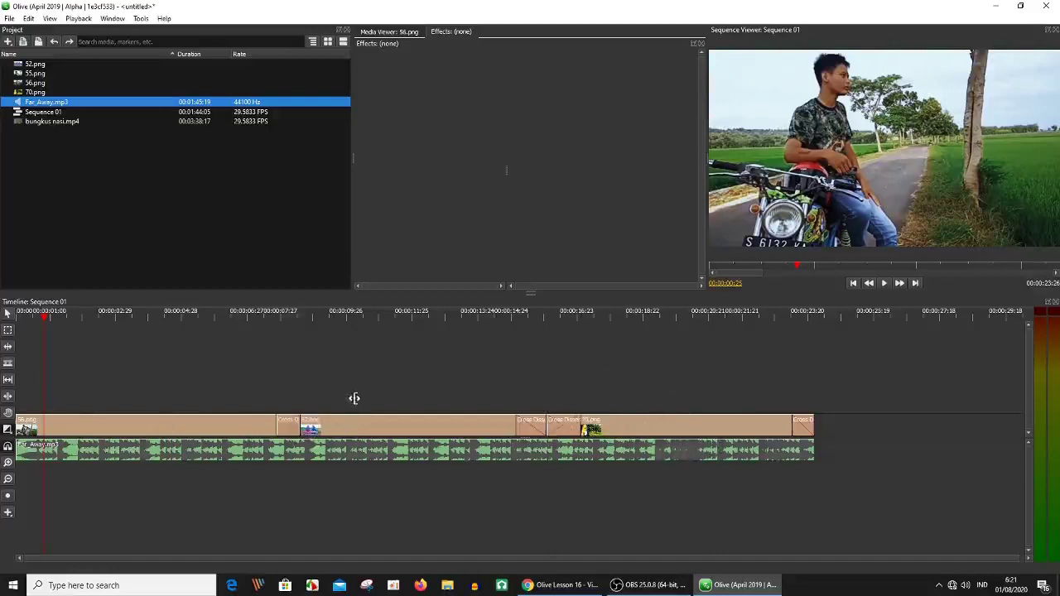
pyautogui.click(7, 430)
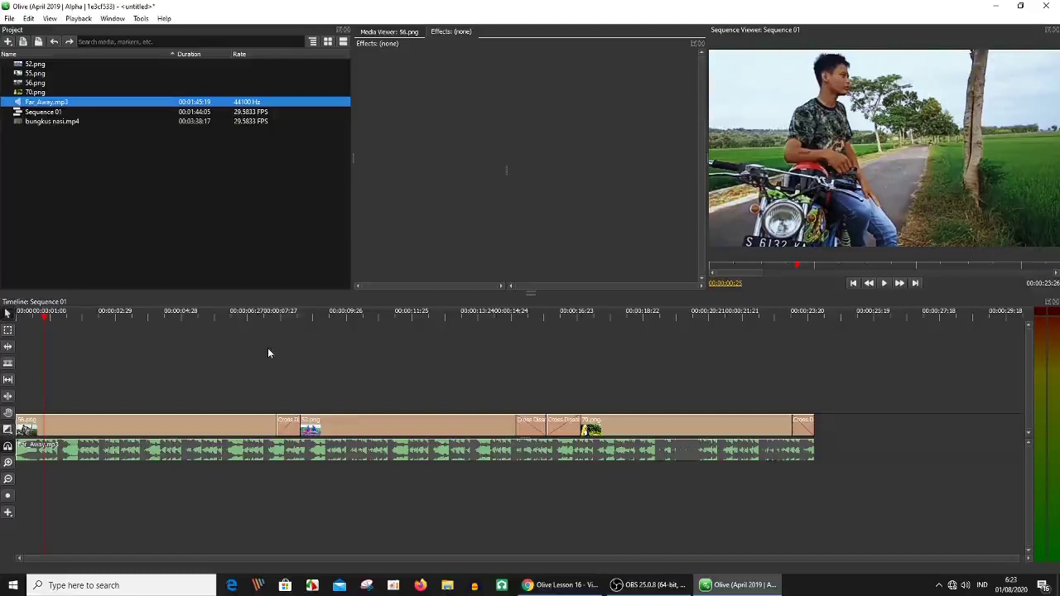
pyautogui.click(247, 457)
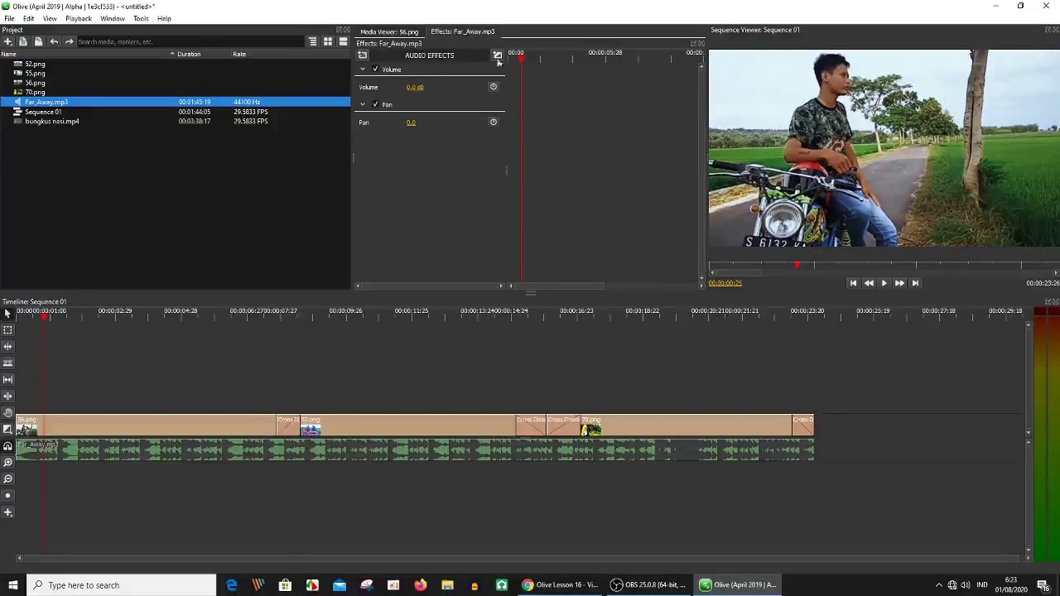
# Add one-second Linear Fade transitions to the opening and closing of Far_Away.mp3
pyautogui.click(498, 56)
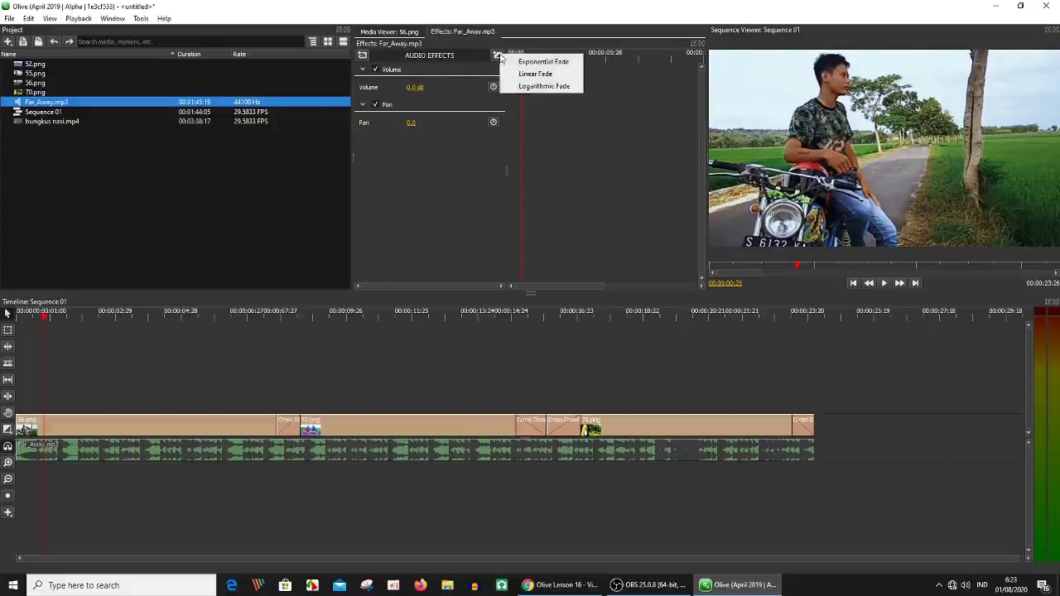
pyautogui.click(537, 74)
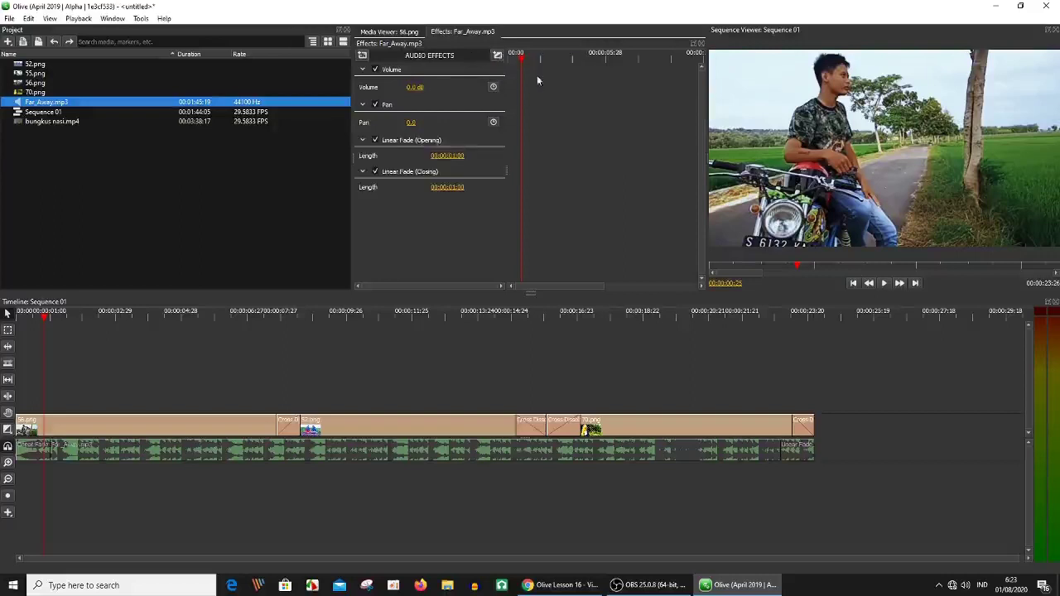
pyautogui.click(799, 453)
pyautogui.click(37, 457)
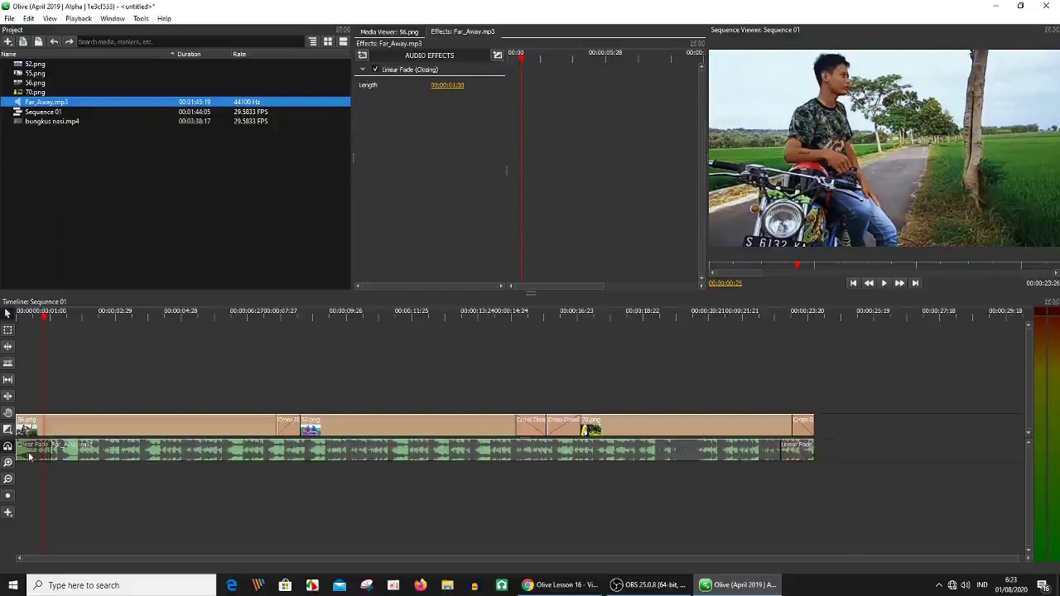
pyautogui.click(792, 451)
pyautogui.press('Home')
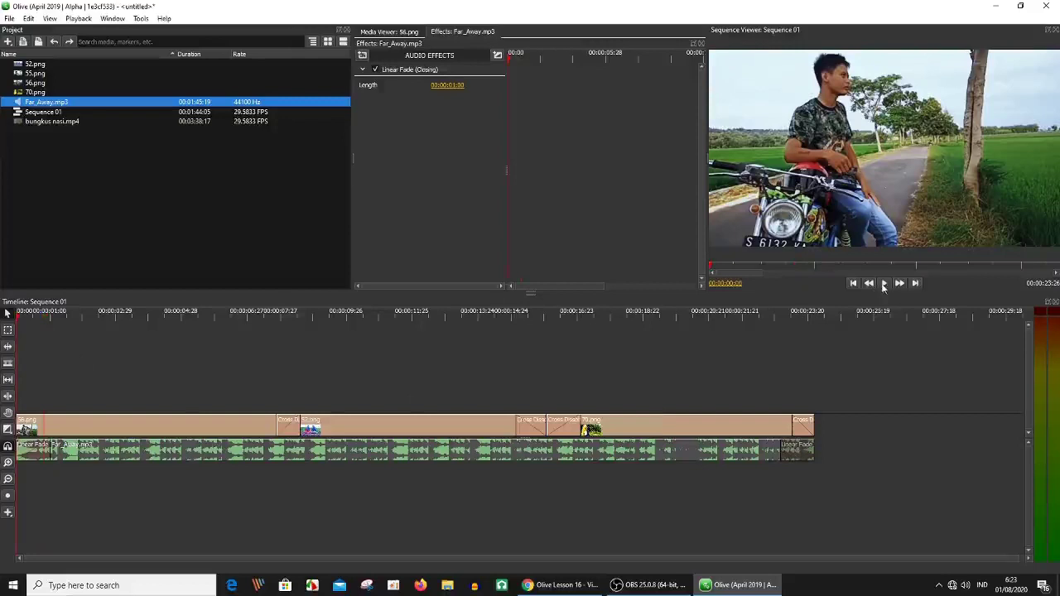
pyautogui.click(884, 283)
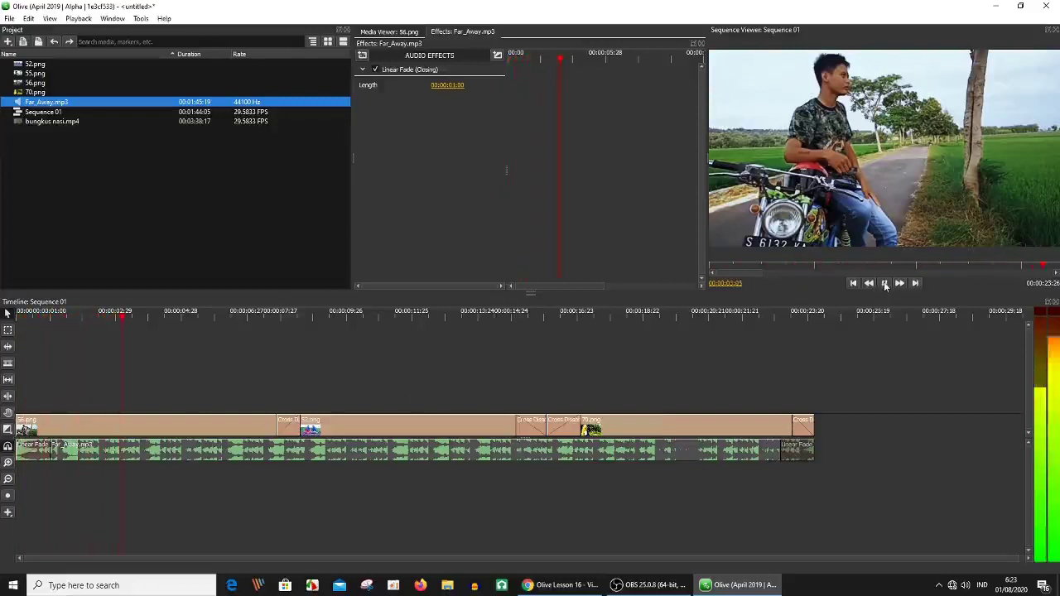
pyautogui.click(884, 283)
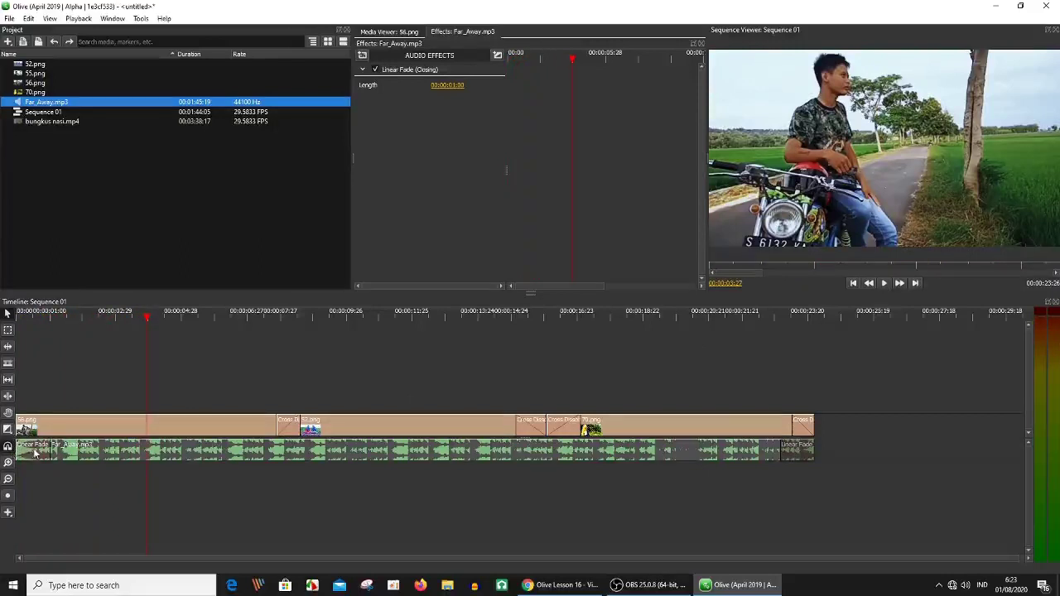
pyautogui.click(728, 317)
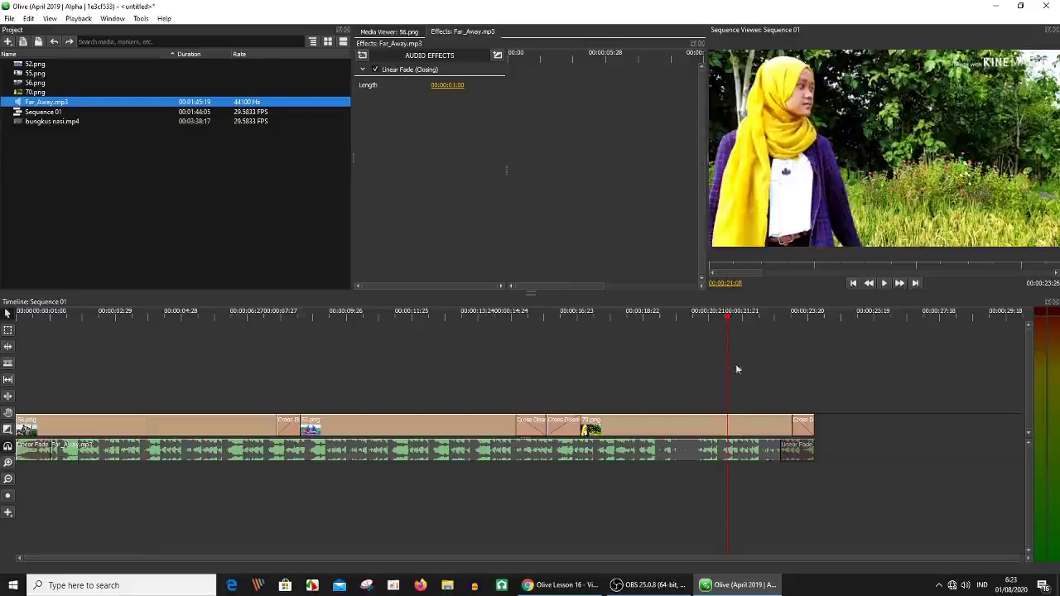
pyautogui.click(884, 284)
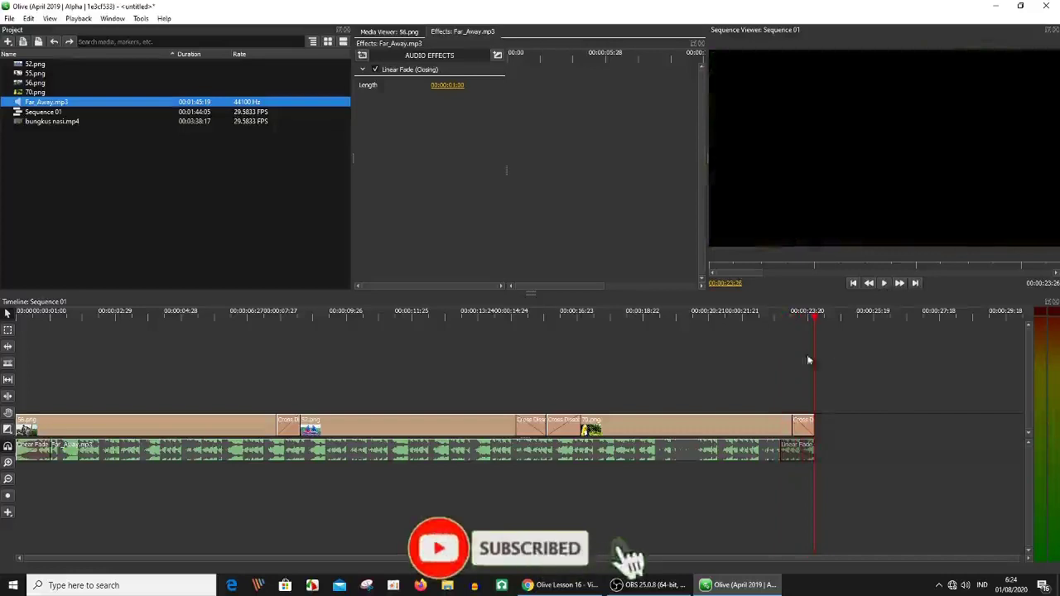
# Delete the four cross dissolves around 52.png and at both ends of 70.png
pyautogui.click(293, 432)
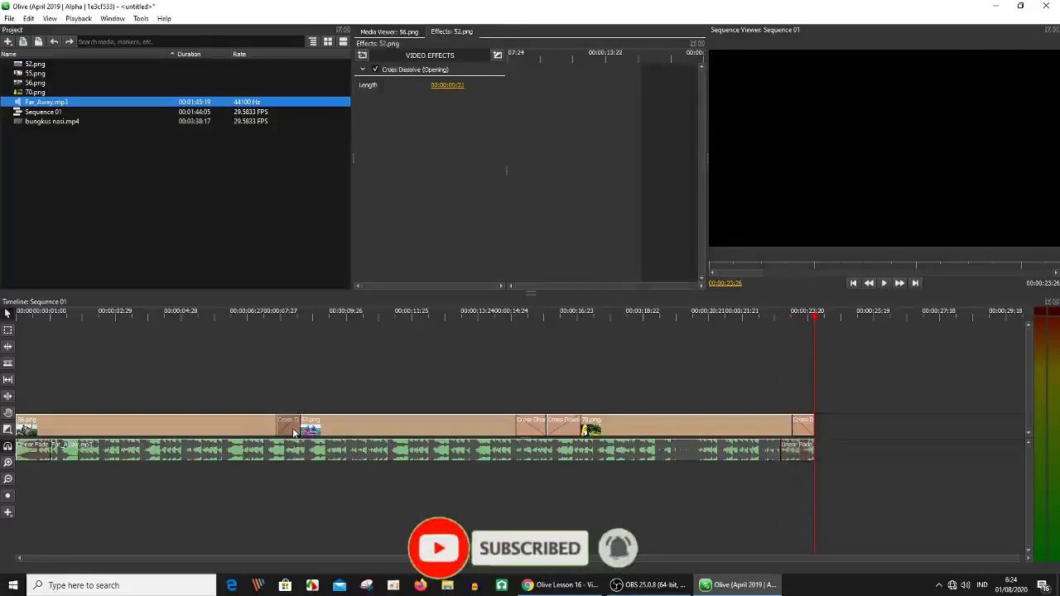
pyautogui.press('Delete')
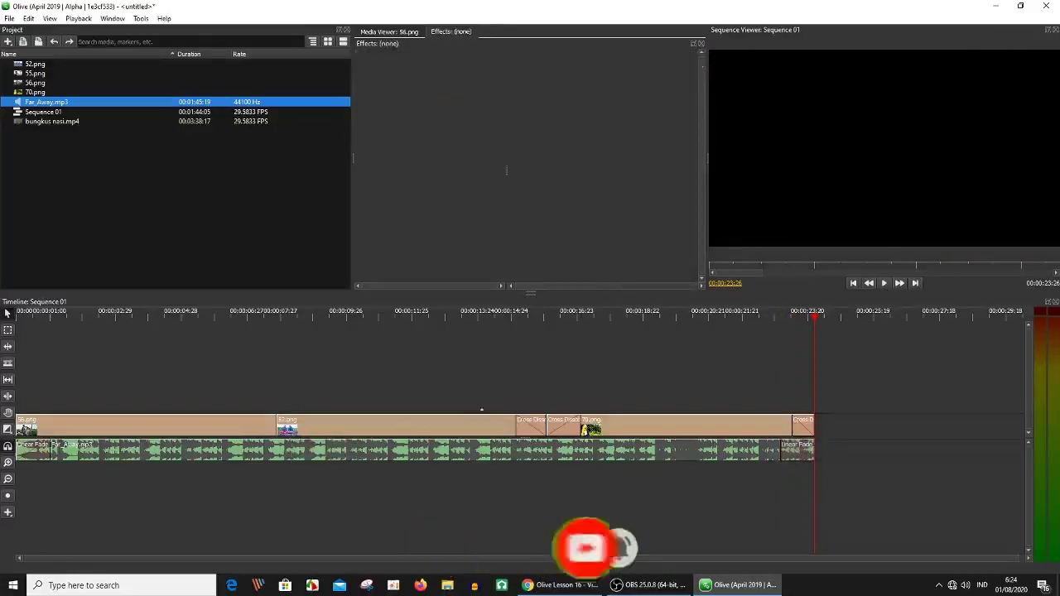
pyautogui.click(534, 427)
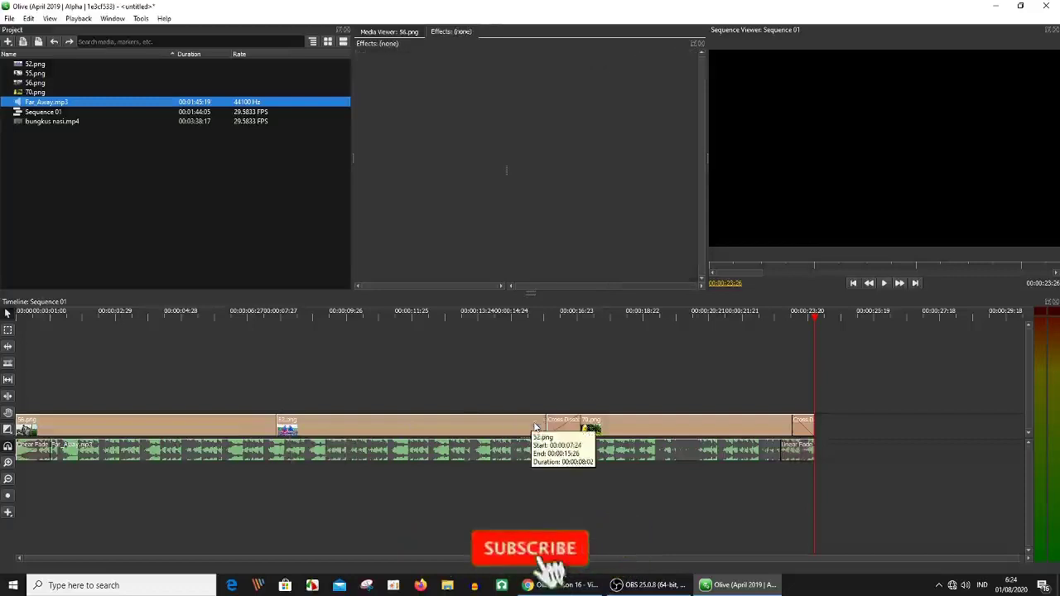
pyautogui.press('Delete')
pyautogui.click(560, 429)
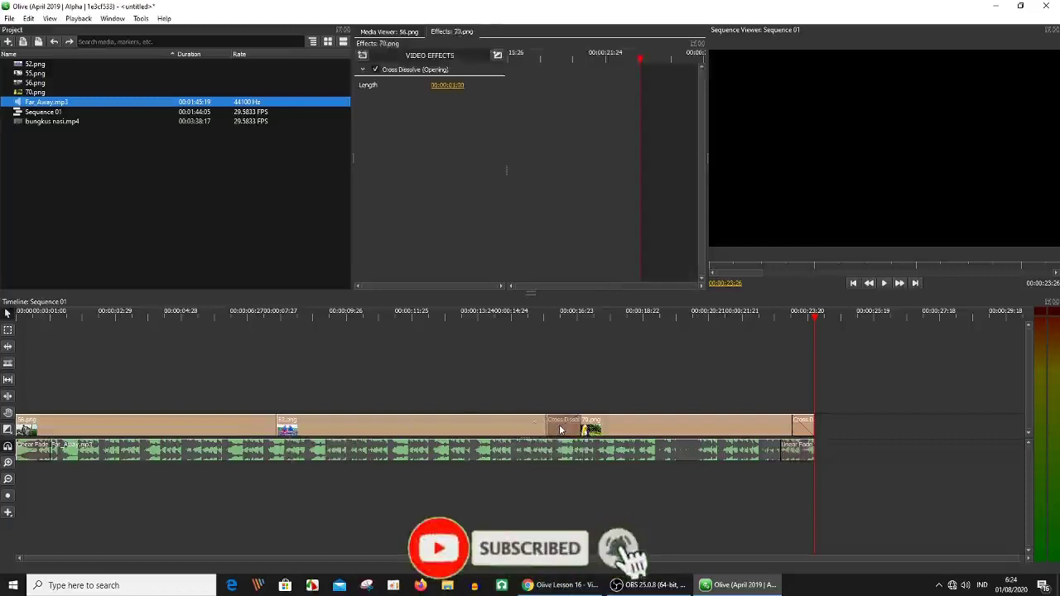
pyautogui.press('Delete')
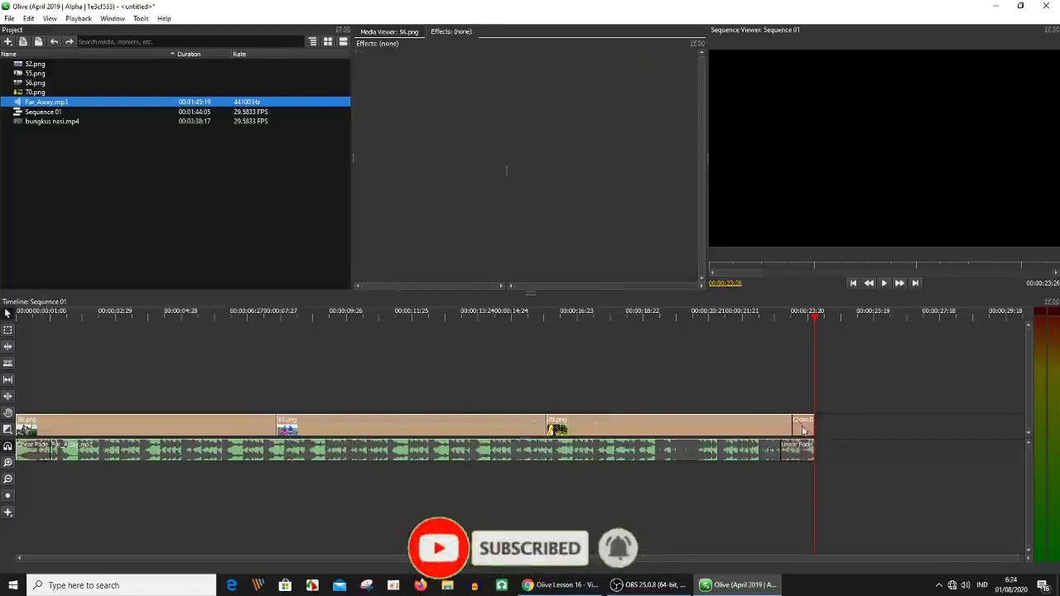
pyautogui.click(803, 430)
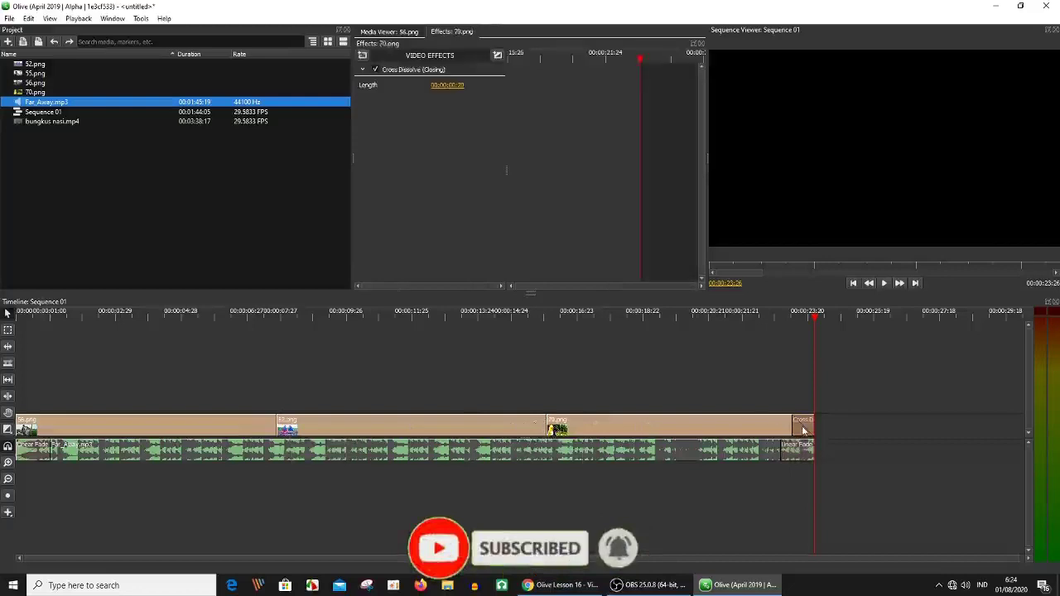
pyautogui.press('Delete')
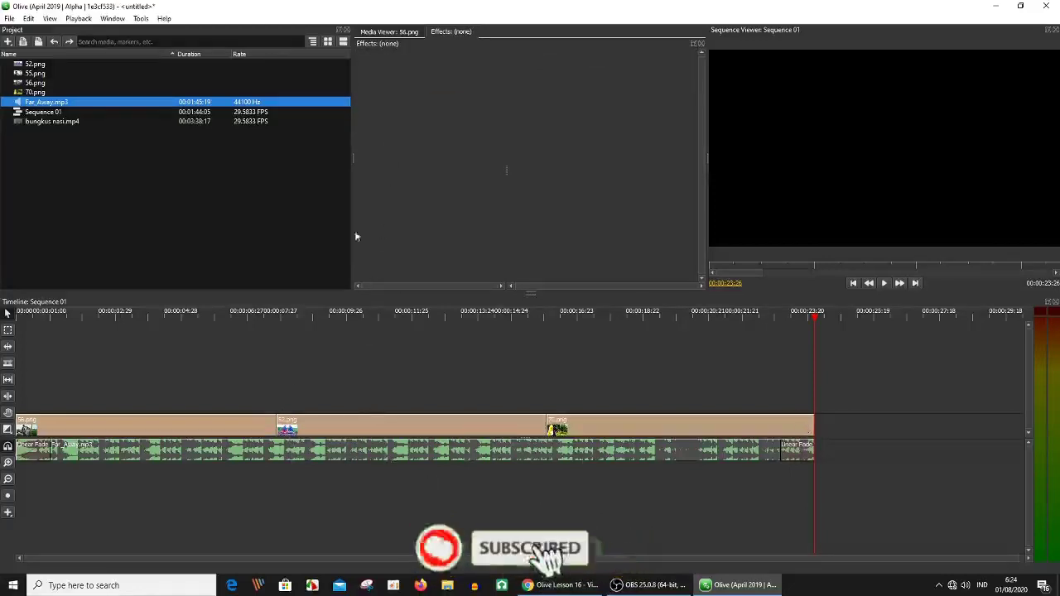
# Clear the clip selection and place the playhead at about 00:00:07:09
pyautogui.click(312, 433)
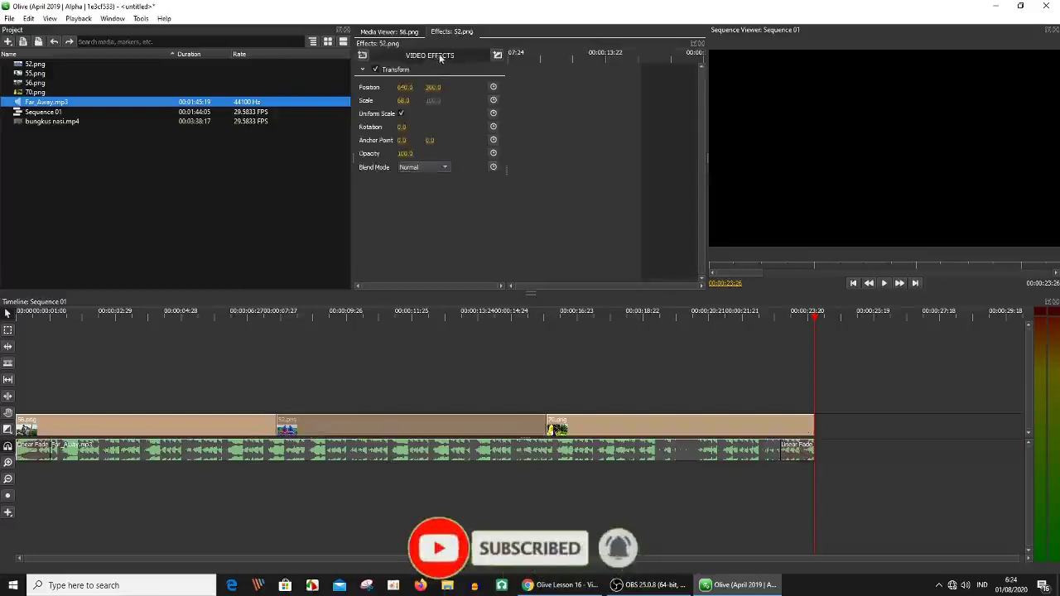
pyautogui.moveTo(254, 387); pyautogui.dragTo(301, 433)
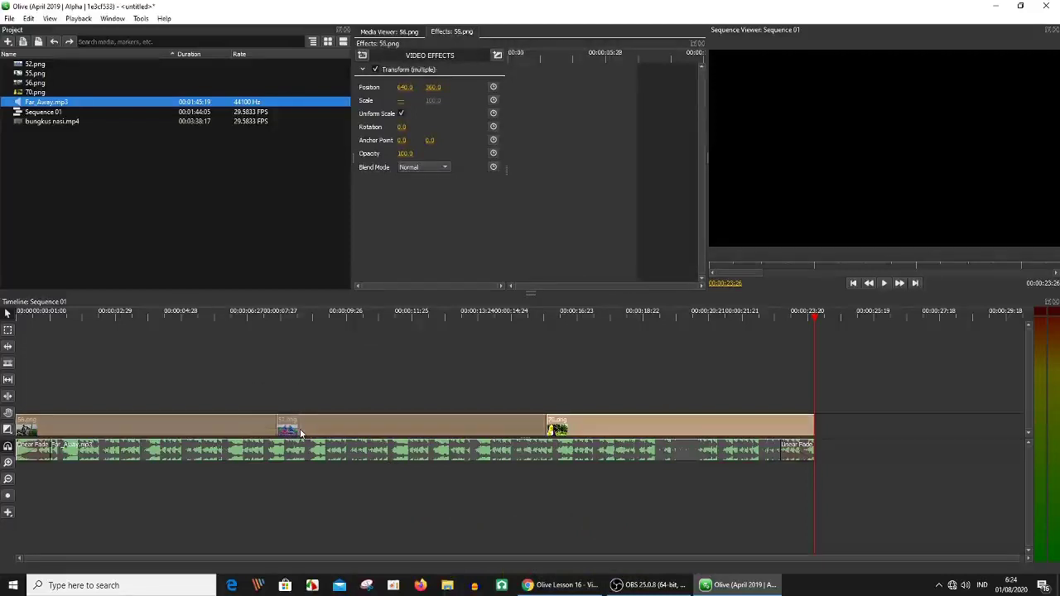
pyautogui.click(294, 387)
pyautogui.click(261, 317)
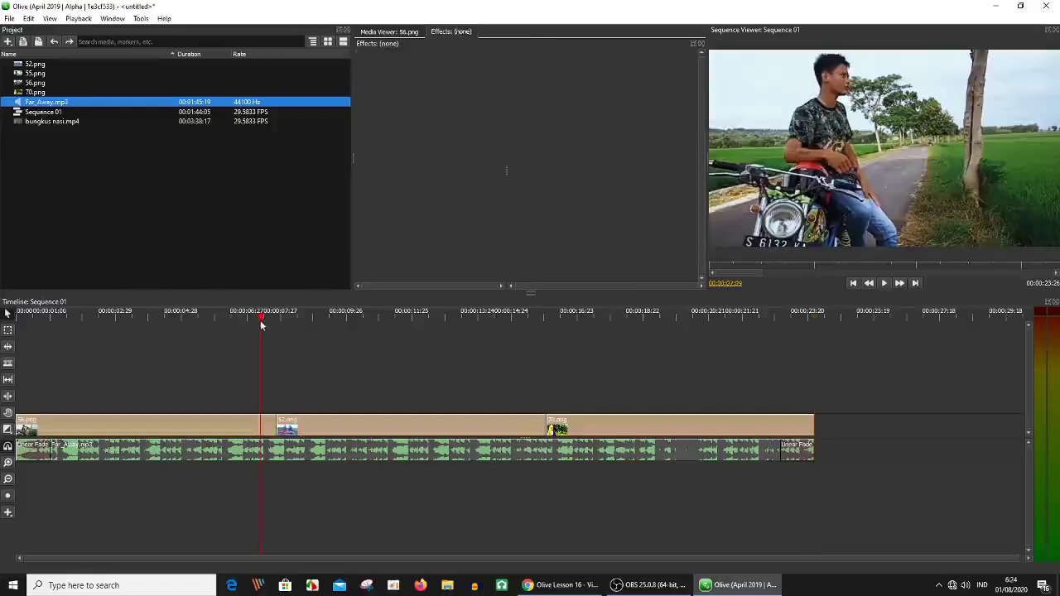
# Zoom the timeline in and split the 56.png clip at 00:00:07:08
pyautogui.click(9, 467)
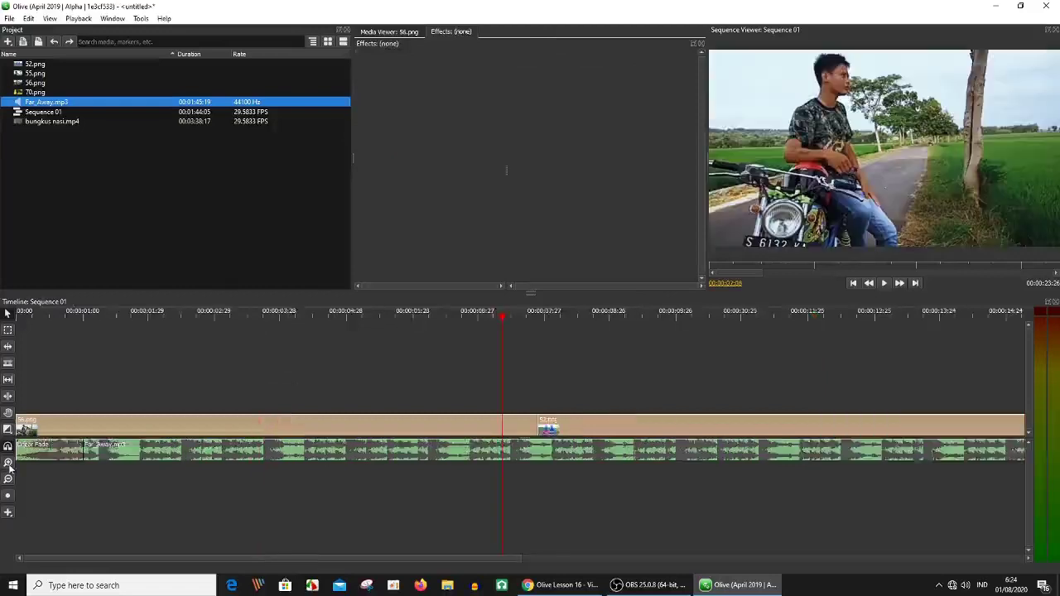
pyautogui.click(9, 465)
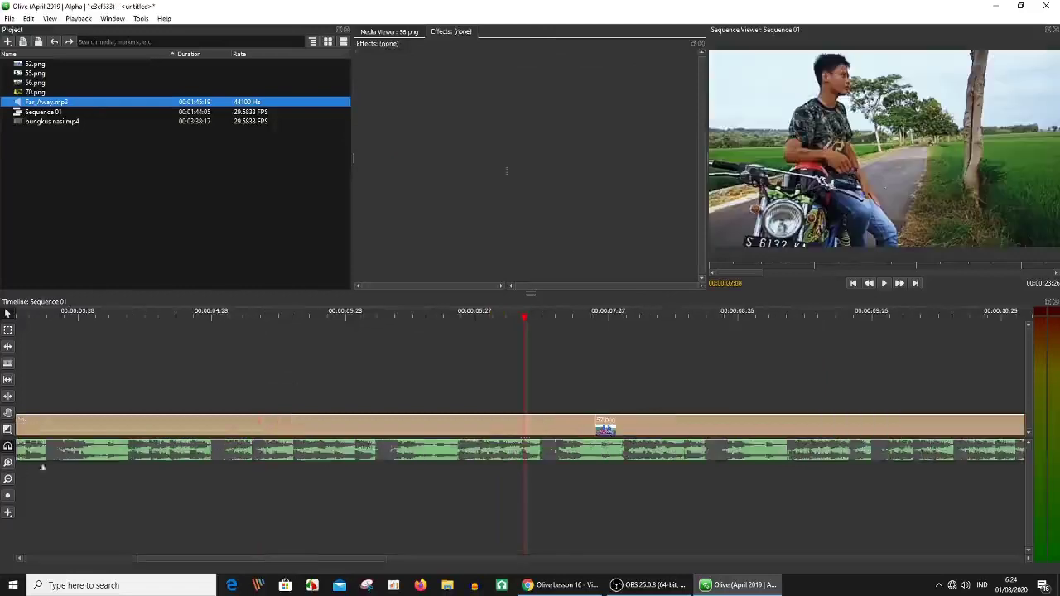
pyautogui.rightClick(539, 425)
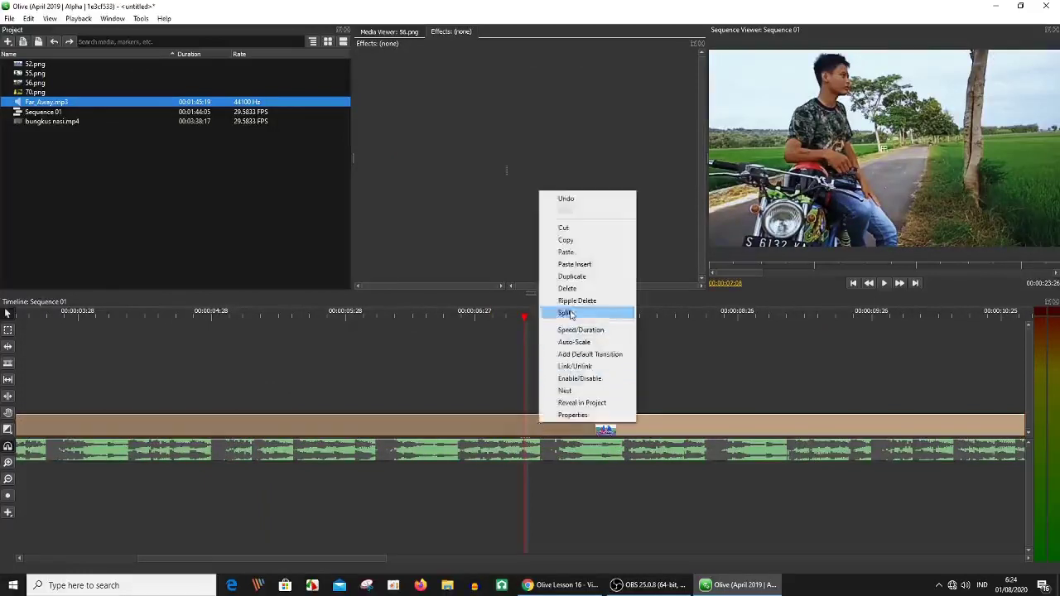
pyautogui.click(570, 315)
# Split the 52.png clip at 00:00:08:08 and select the short 56.png piece
pyautogui.moveTo(661, 319); pyautogui.dragTo(658, 320)
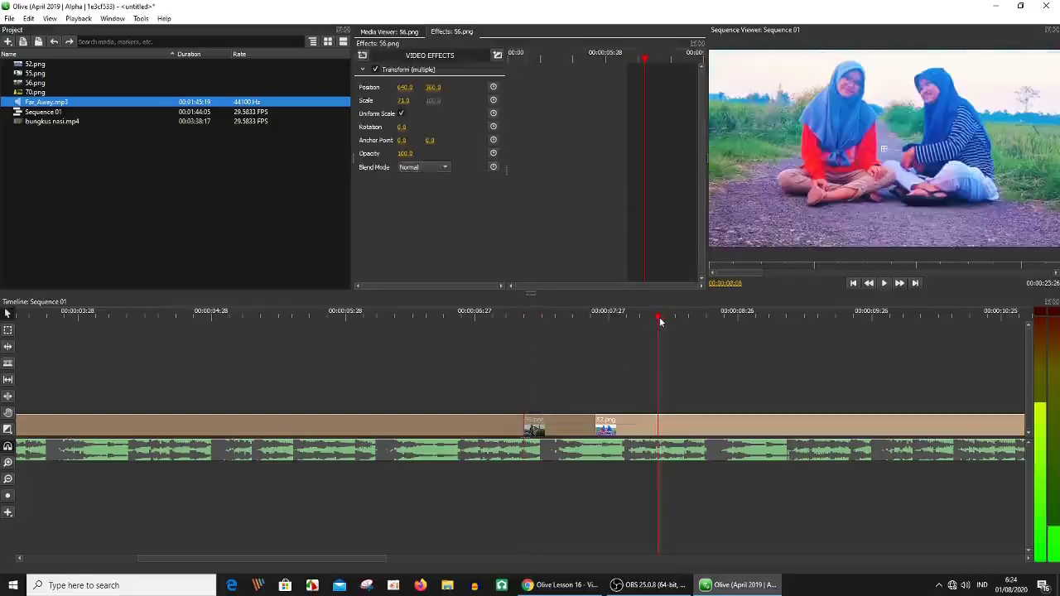
pyautogui.rightClick(675, 430)
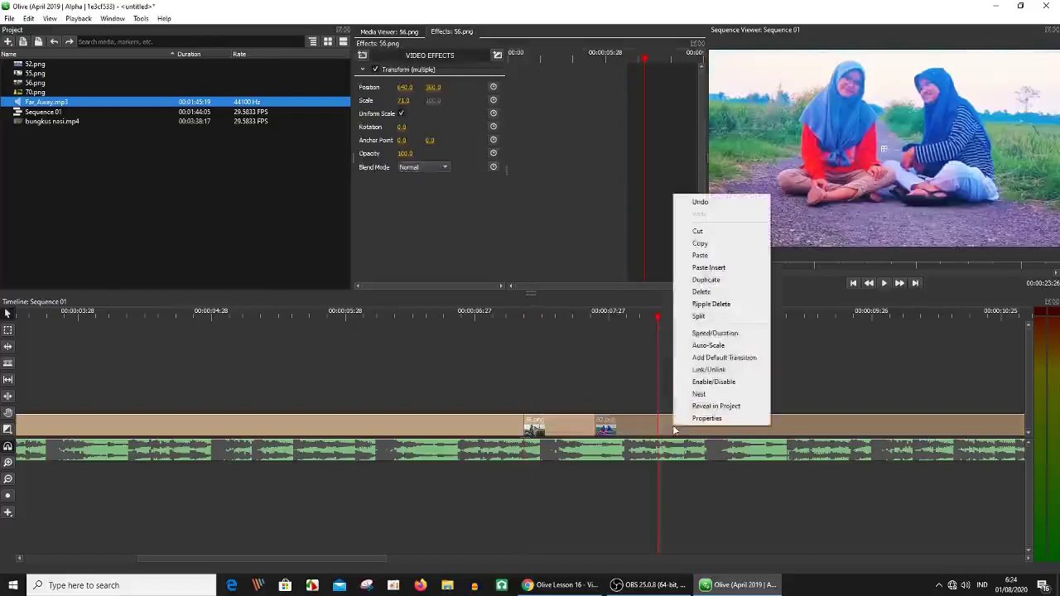
pyautogui.click(675, 311)
pyautogui.click(675, 347)
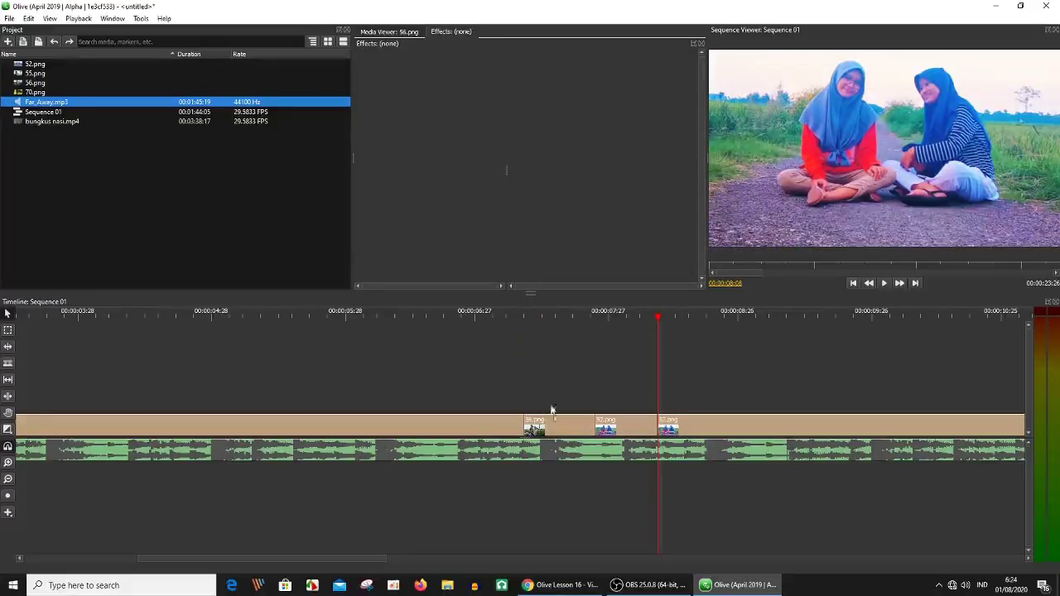
pyautogui.click(556, 431)
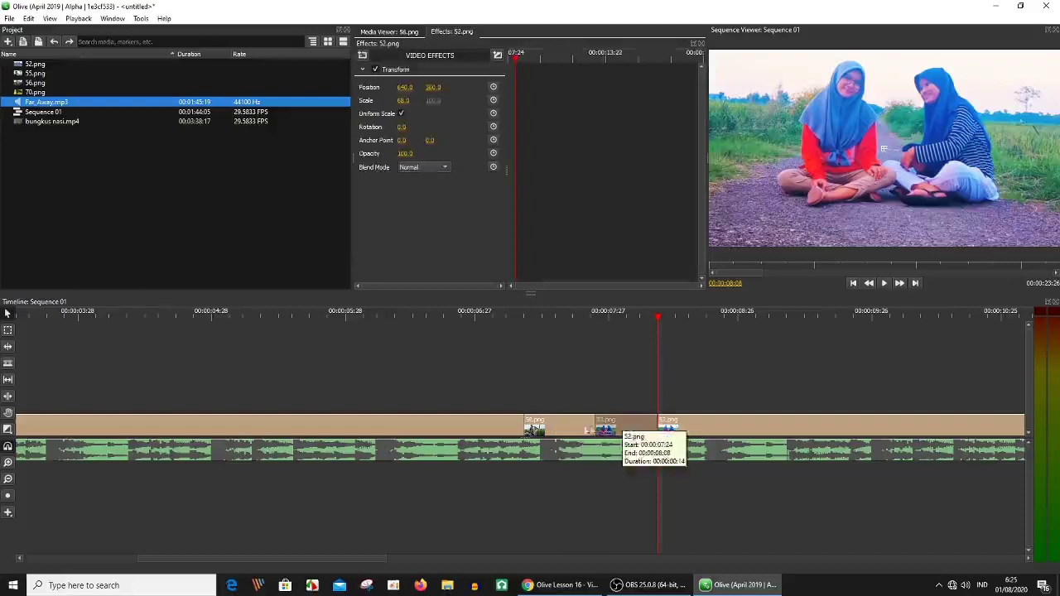
# Scrub the timeline ruler until the playhead sits at 00:00:07:08, the first frame of 56.png
pyautogui.moveTo(638, 342); pyautogui.dragTo(530, 371)
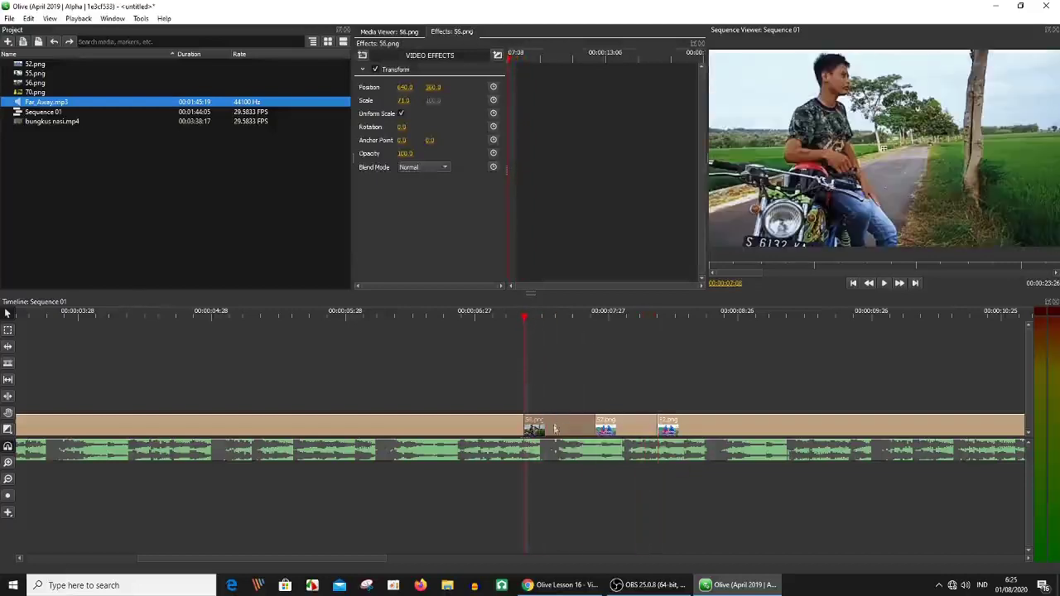
pyautogui.moveTo(523, 317); pyautogui.dragTo(526, 328)
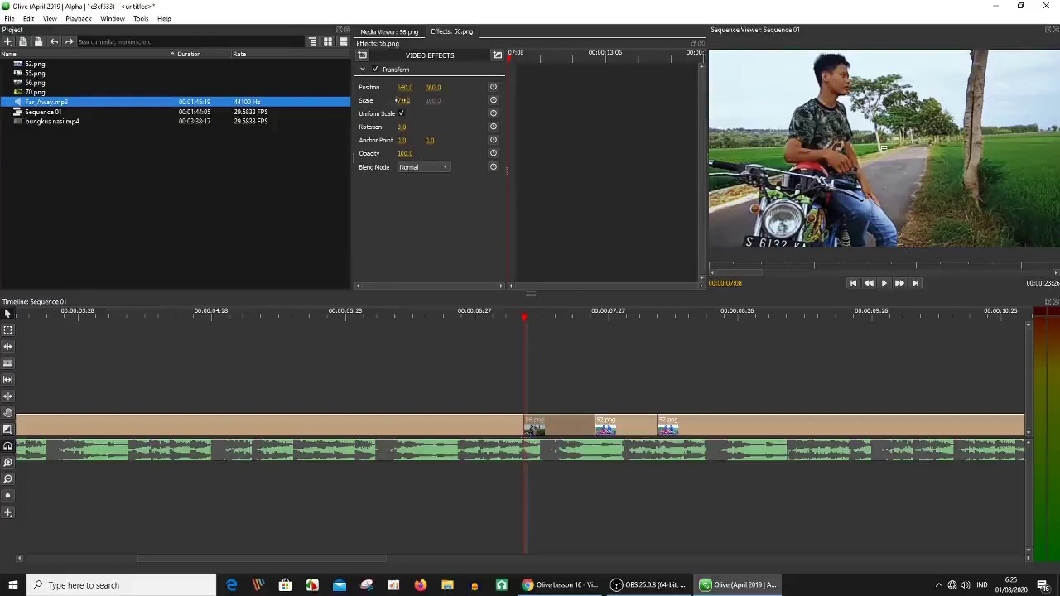
pyautogui.click(430, 315)
pyautogui.click(537, 316)
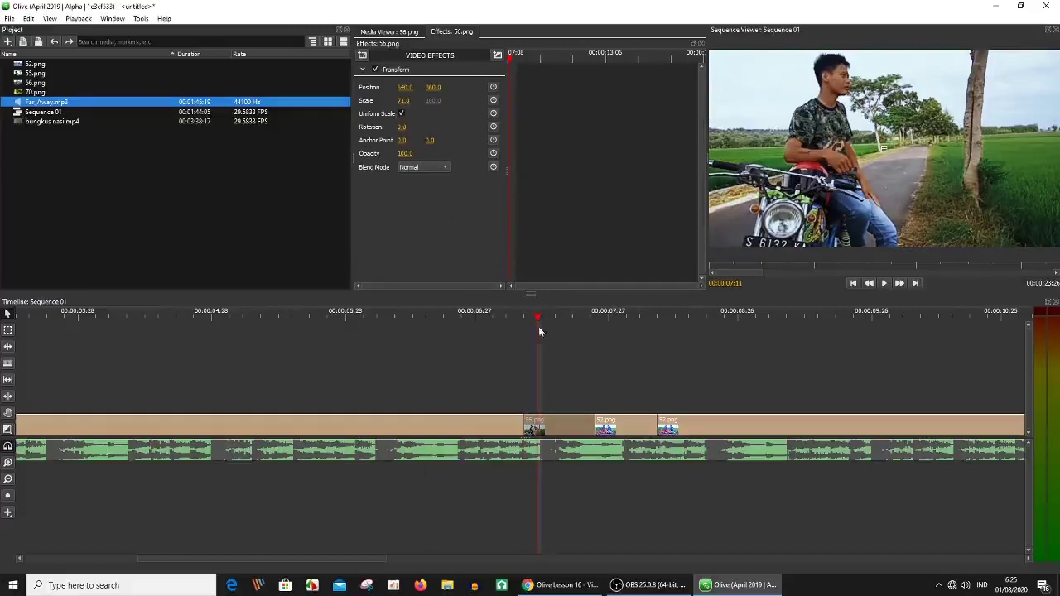
pyautogui.moveTo(540, 329); pyautogui.dragTo(527, 336)
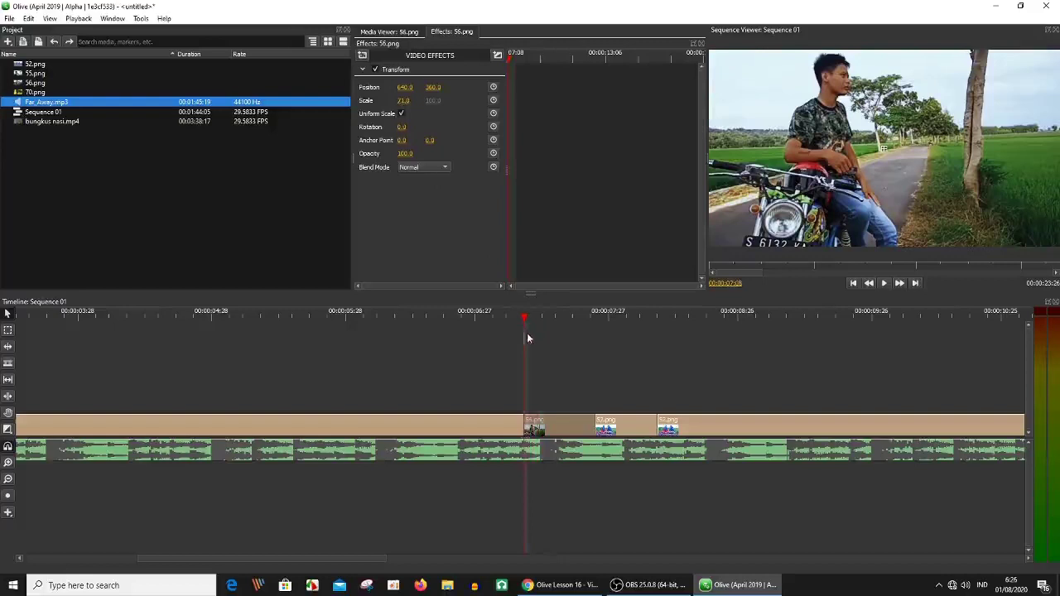
pyautogui.click(531, 326)
pyautogui.click(525, 324)
# Enable Scale keyframing on 56.png at 07:08 and move the playhead to the clip's last frame
pyautogui.click(494, 100)
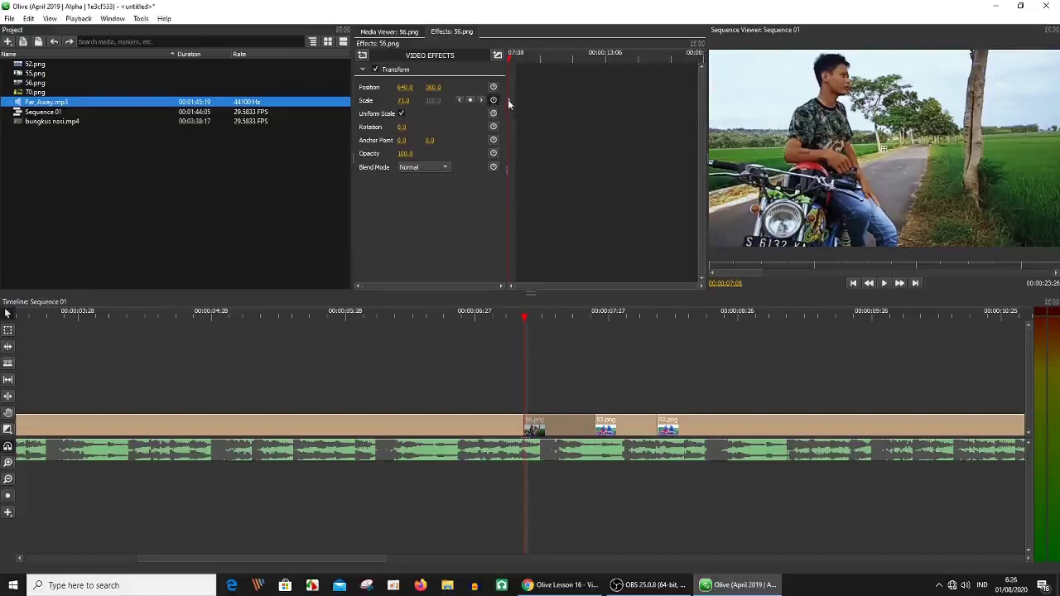
pyautogui.moveTo(525, 320); pyautogui.dragTo(590, 326)
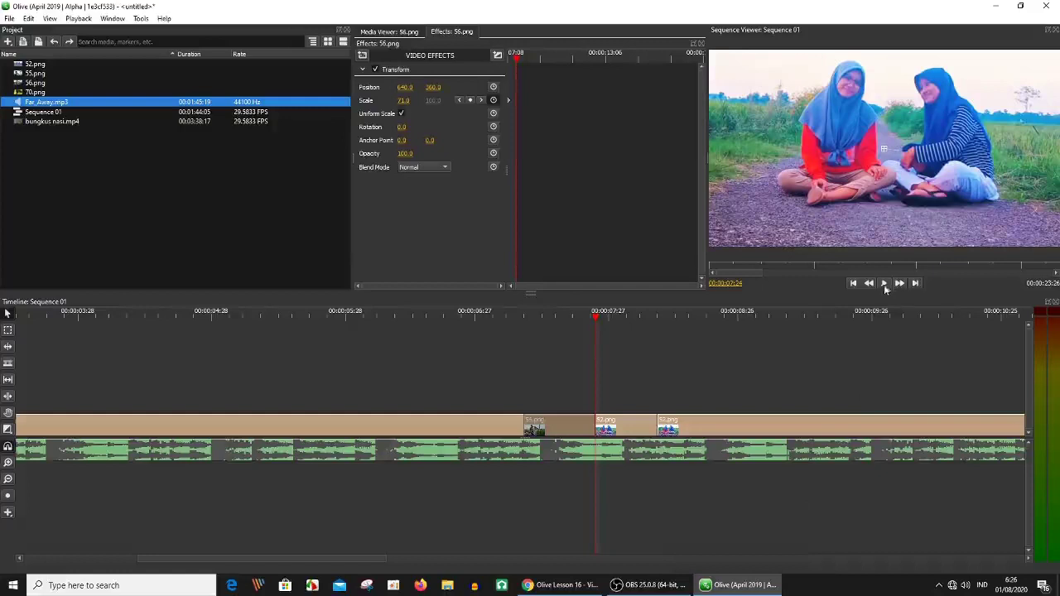
pyautogui.click(870, 284)
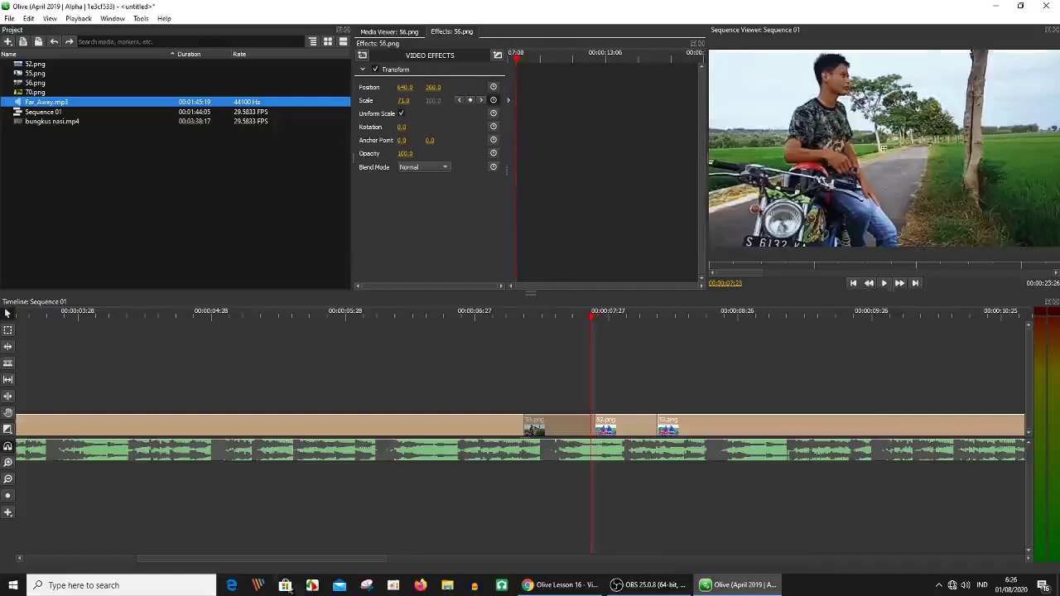
# Set the 56.png clip's Scale to 200 at its end frame
pyautogui.click(7, 465)
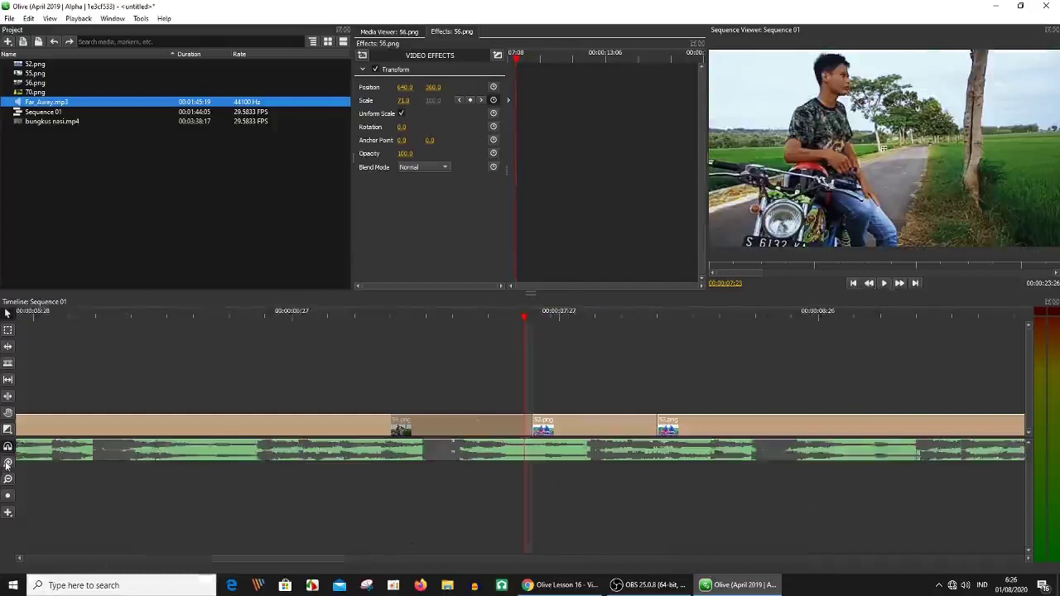
pyautogui.click(483, 405)
pyautogui.click(483, 404)
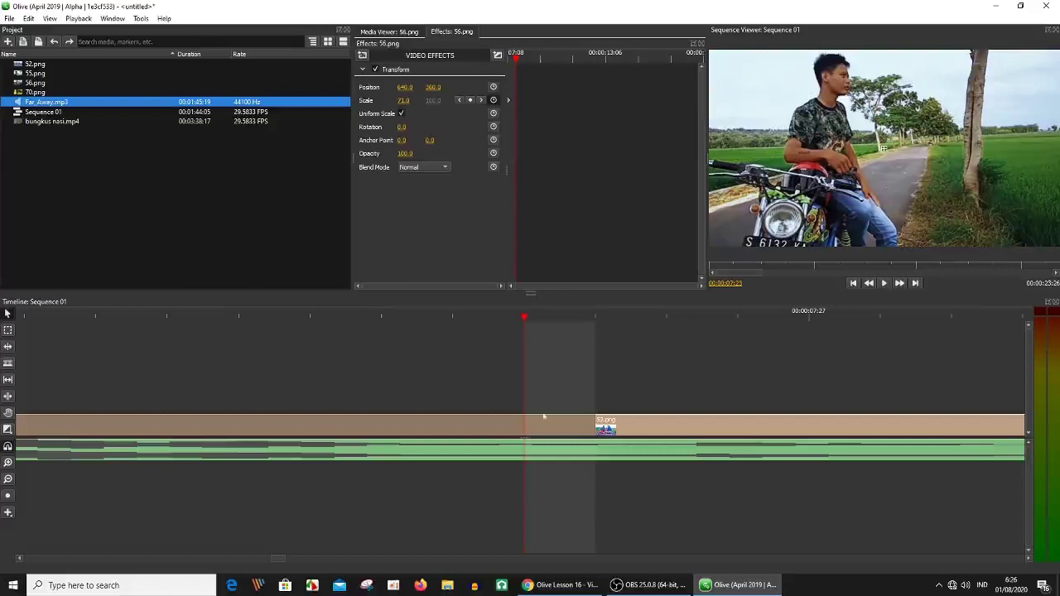
pyautogui.click(7, 481)
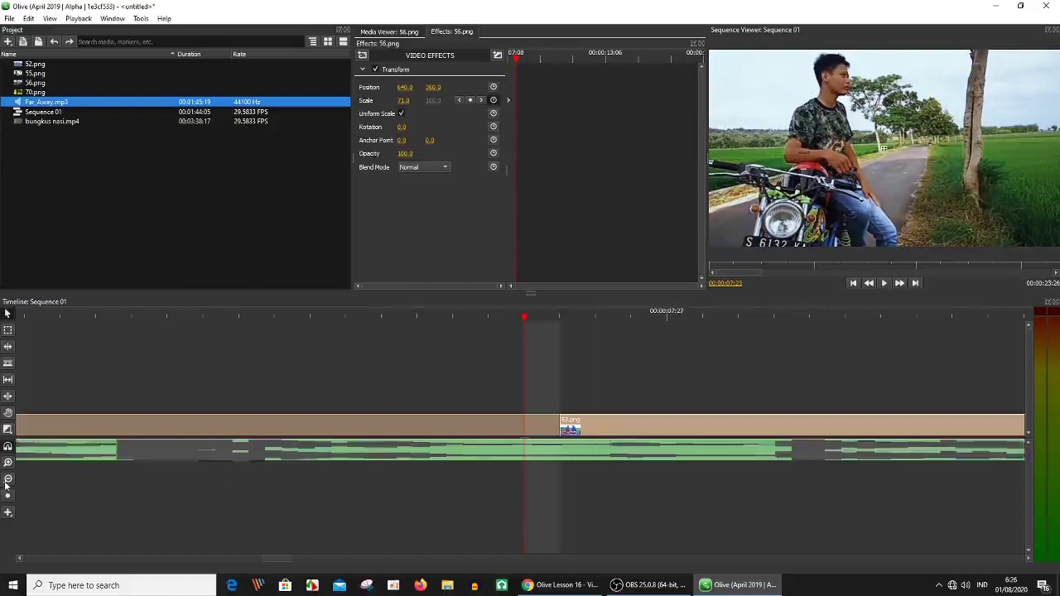
pyautogui.click(7, 481)
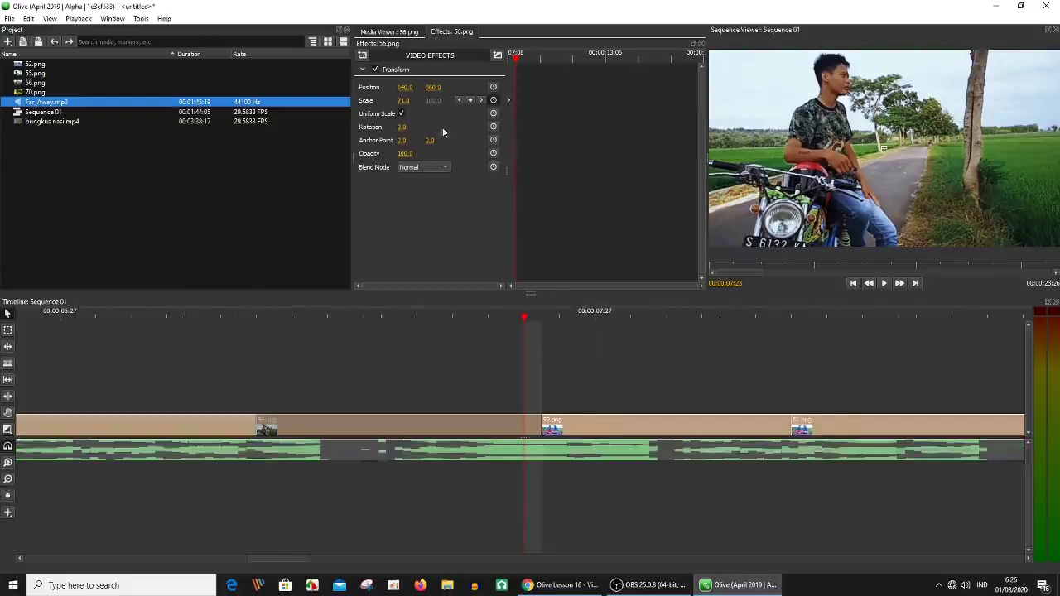
pyautogui.click(404, 101)
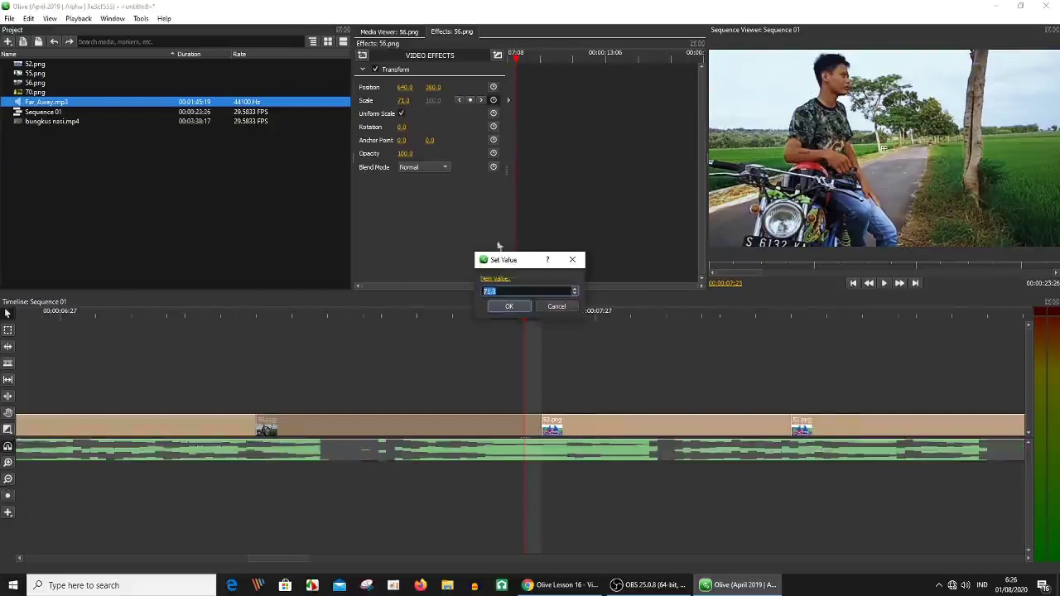
pyautogui.write('200')
pyautogui.click(509, 306)
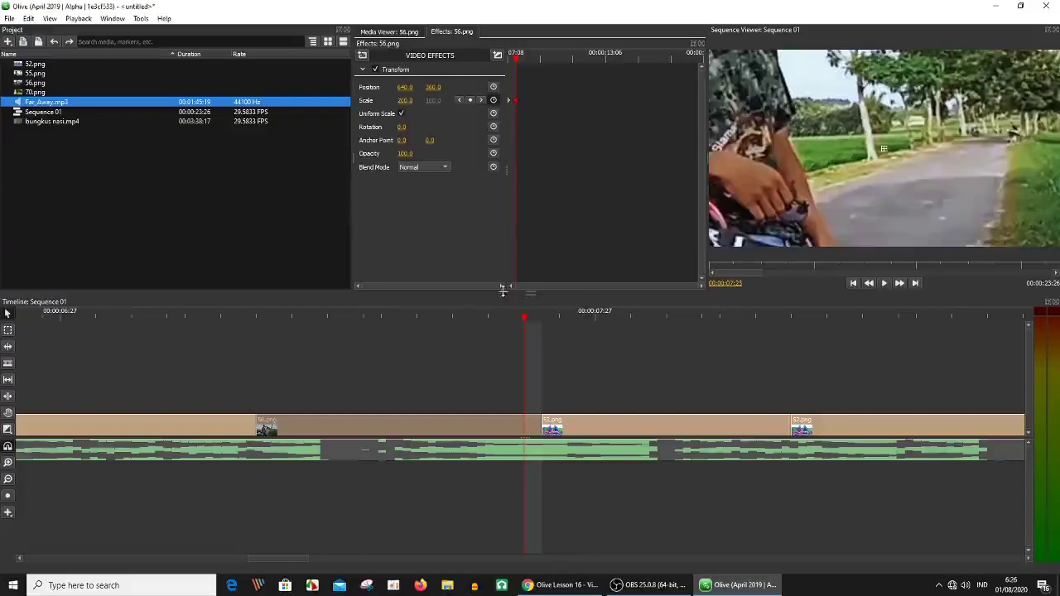
# Zoom the timeline out and snap the playhead to the start of the next clip, 52.png
pyautogui.press('-')
pyautogui.click(207, 319)
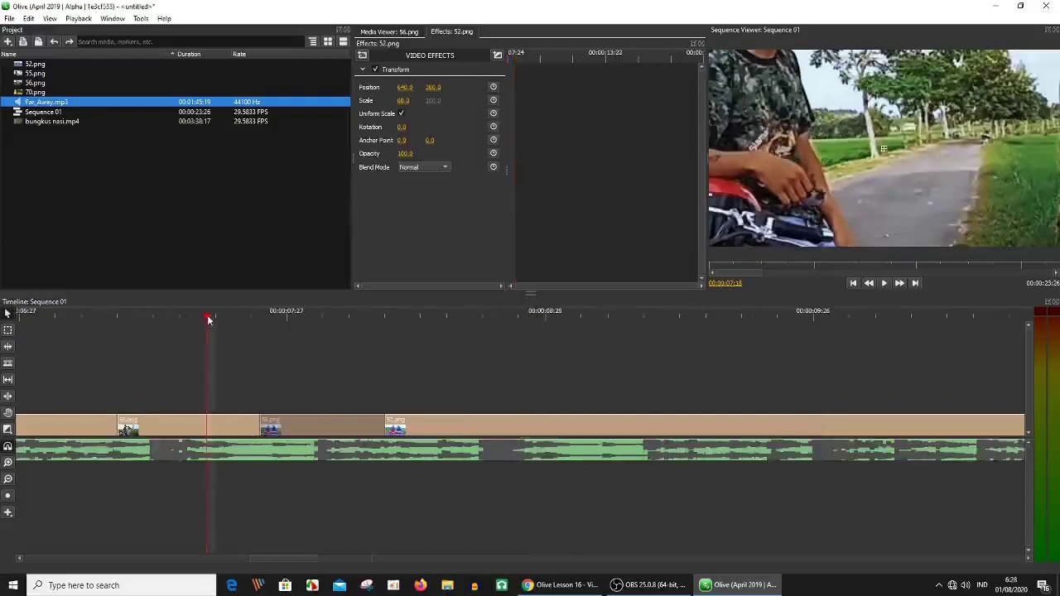
pyautogui.click(304, 319)
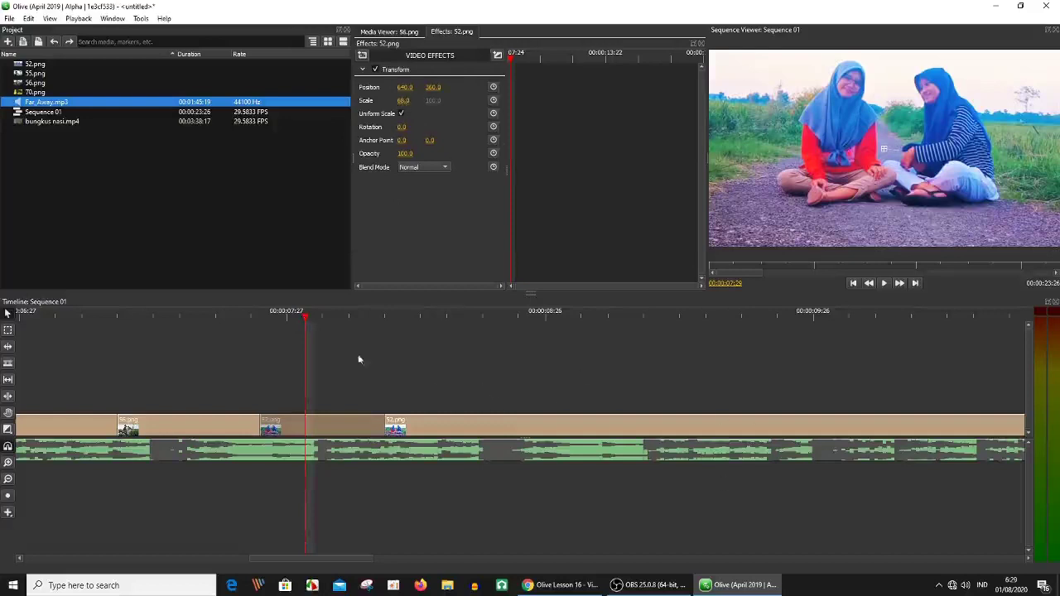
pyautogui.moveTo(295, 326); pyautogui.dragTo(269, 334)
pyautogui.click(269, 334)
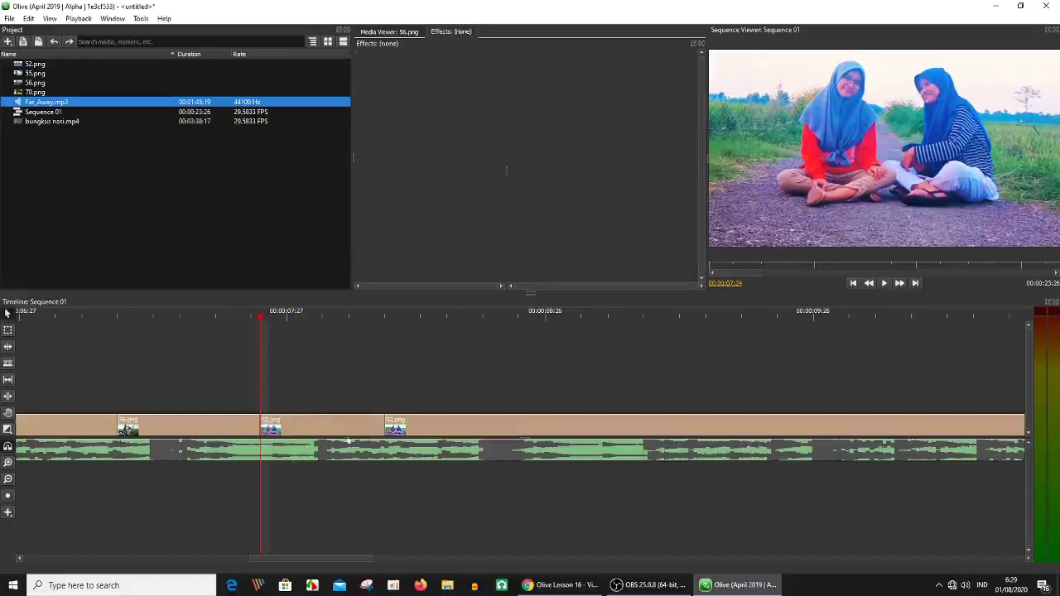
# Select 52.png, enable Scale keyframing at its start, and set Scale to 200
pyautogui.click(330, 432)
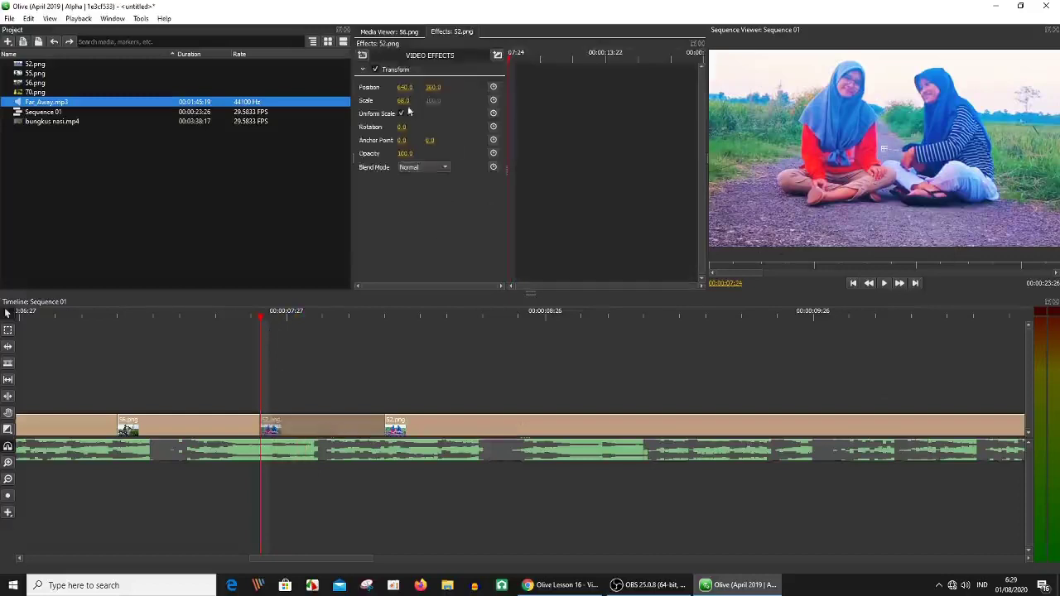
pyautogui.click(493, 100)
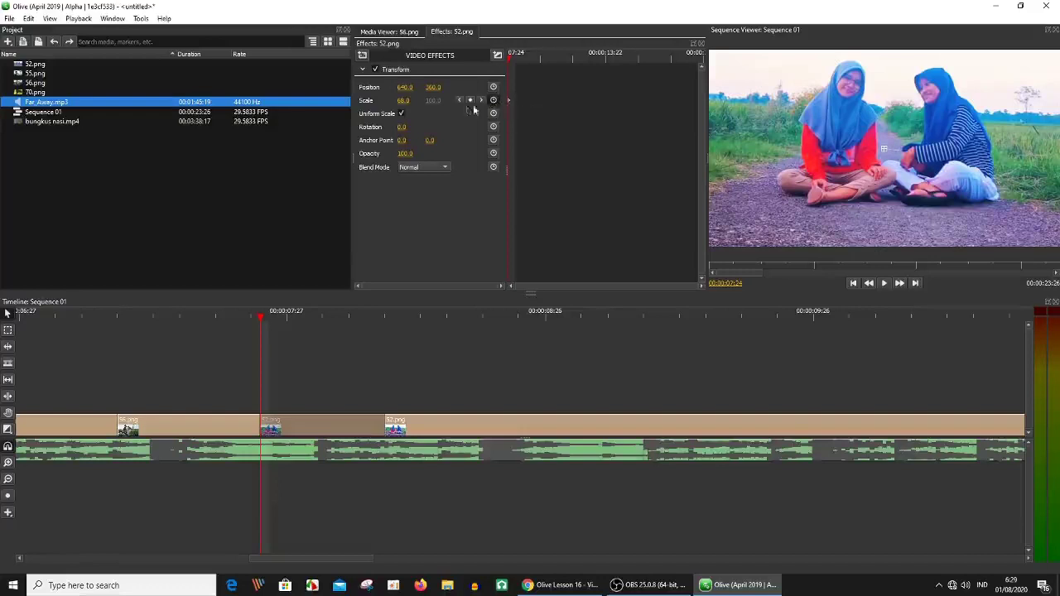
pyautogui.click(402, 101)
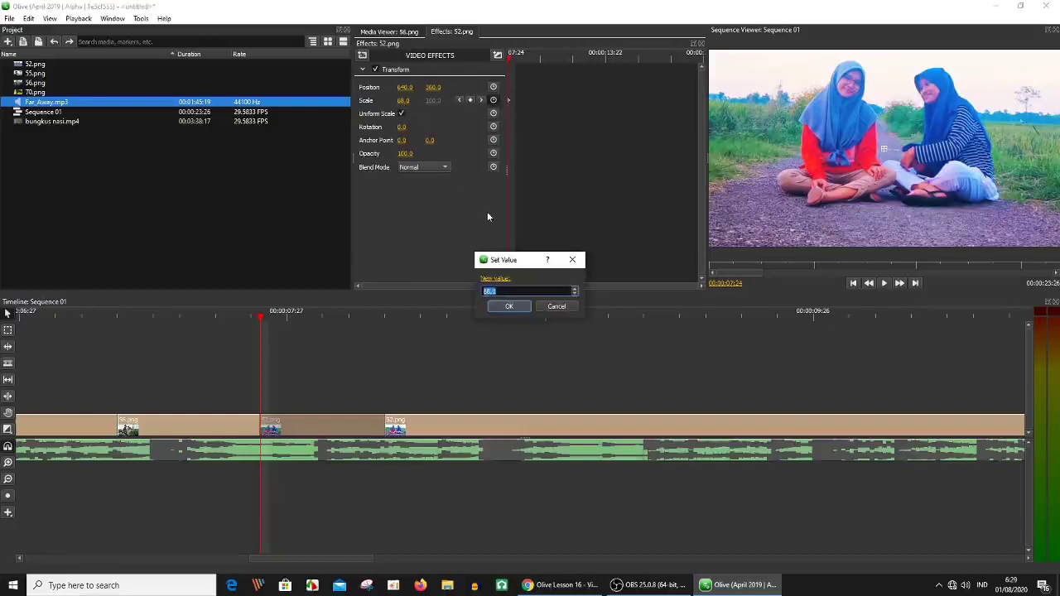
pyautogui.write('200')
pyautogui.click(509, 306)
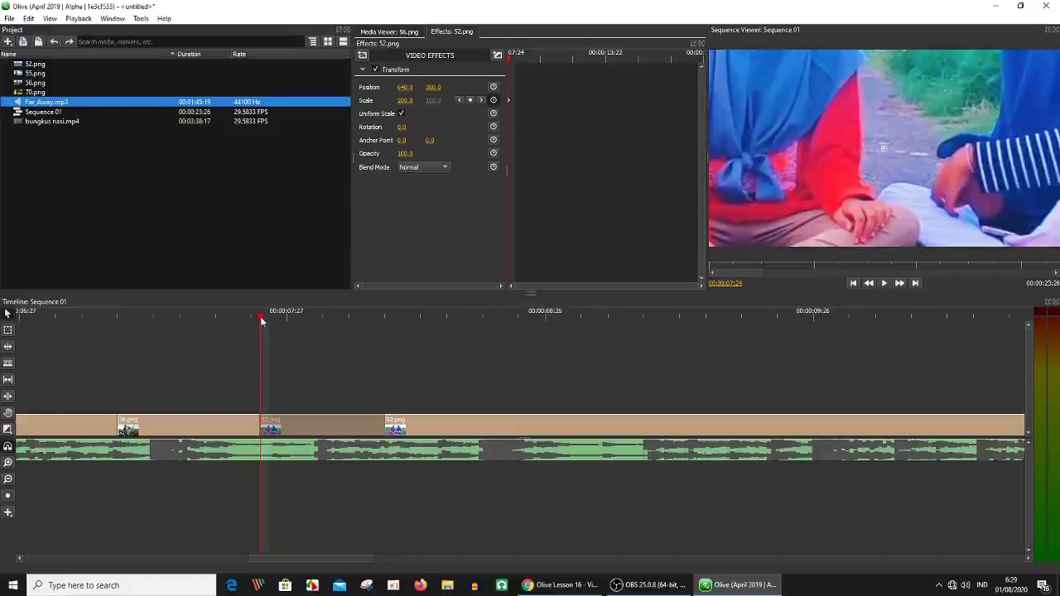
# At the end of 52.png, set a Scale keyframe of 68
pyautogui.moveTo(270, 326); pyautogui.dragTo(371, 331)
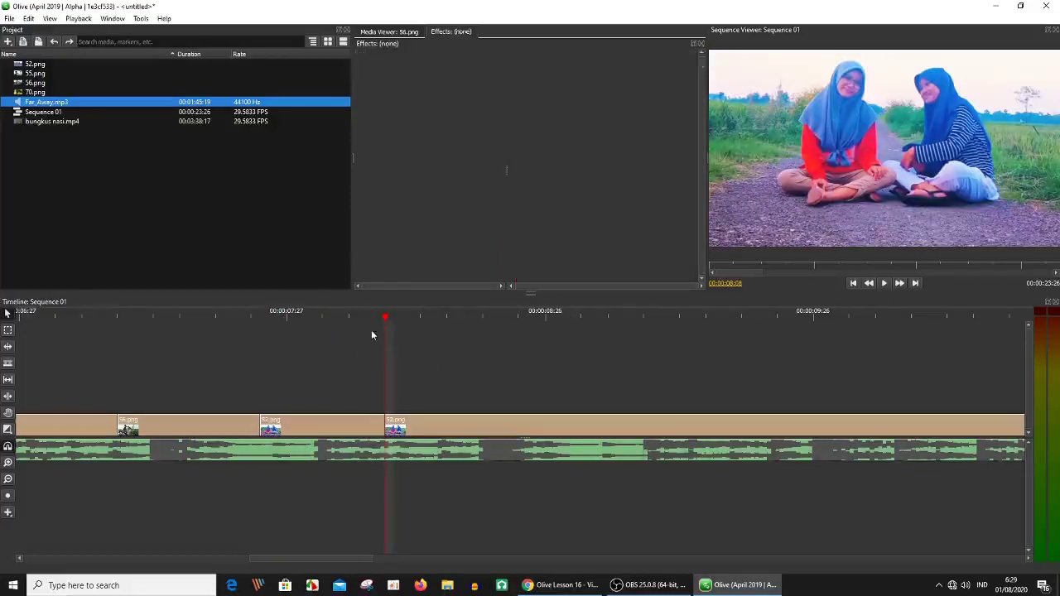
pyautogui.click(376, 432)
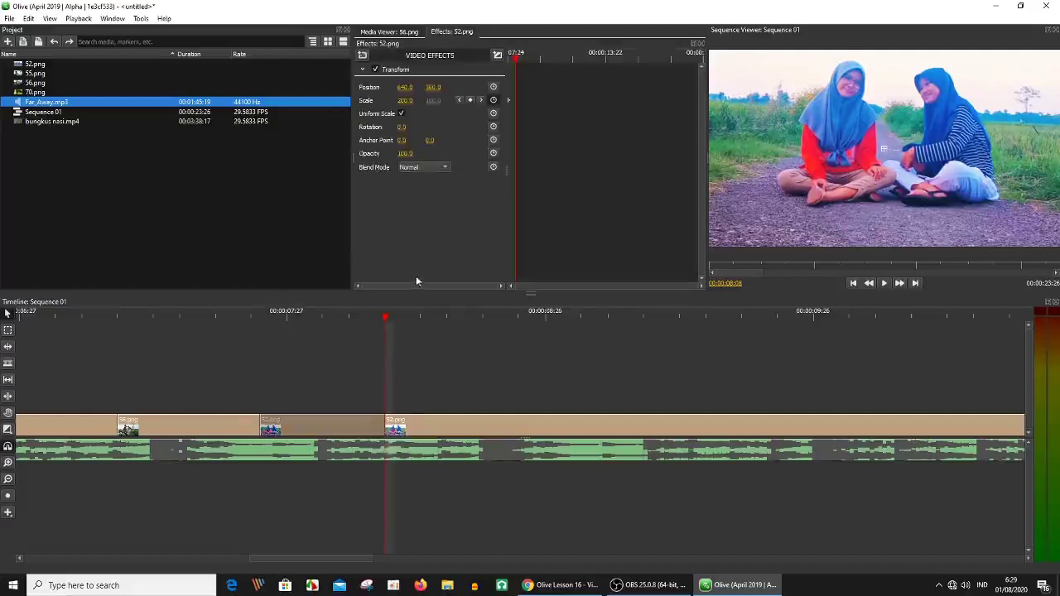
pyautogui.moveTo(410, 102); pyautogui.dragTo(402, 102)
pyautogui.click(405, 101)
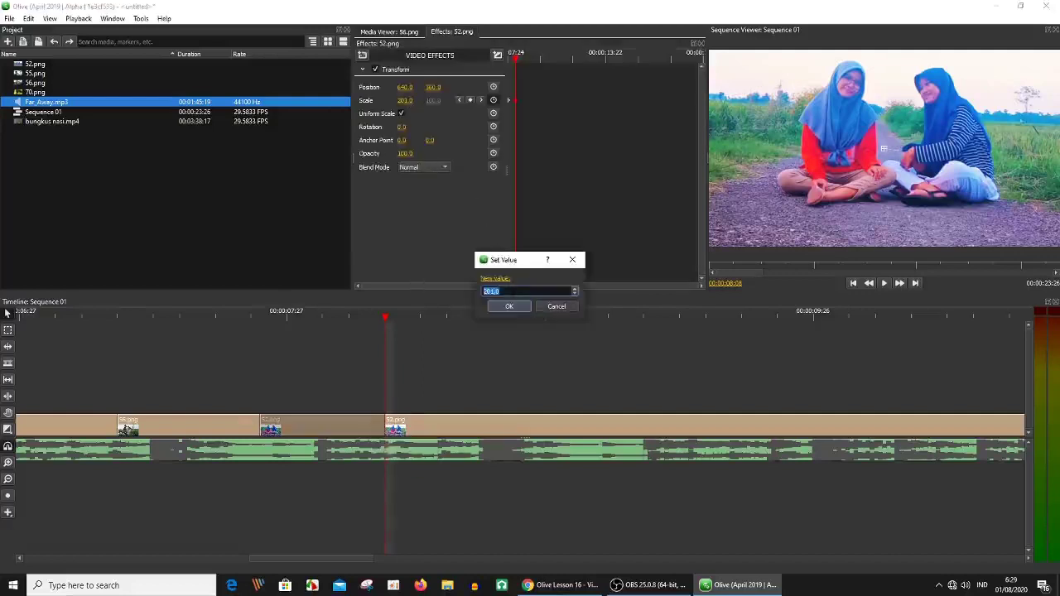
pyautogui.write('6')
pyautogui.press('Return')
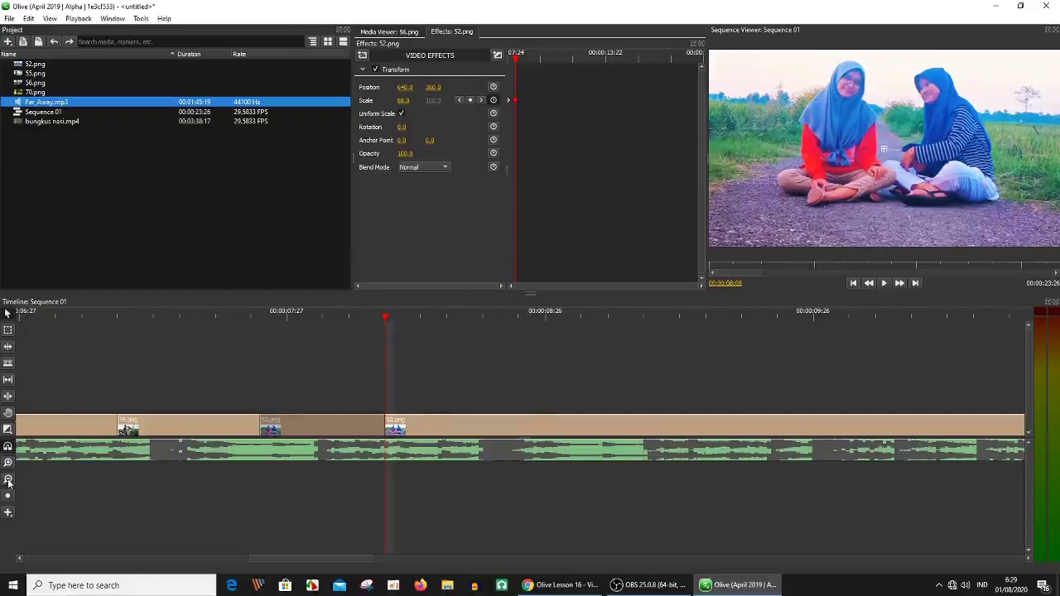
pyautogui.click(9, 480)
pyautogui.click(8, 481)
pyautogui.click(413, 312)
pyautogui.click(884, 284)
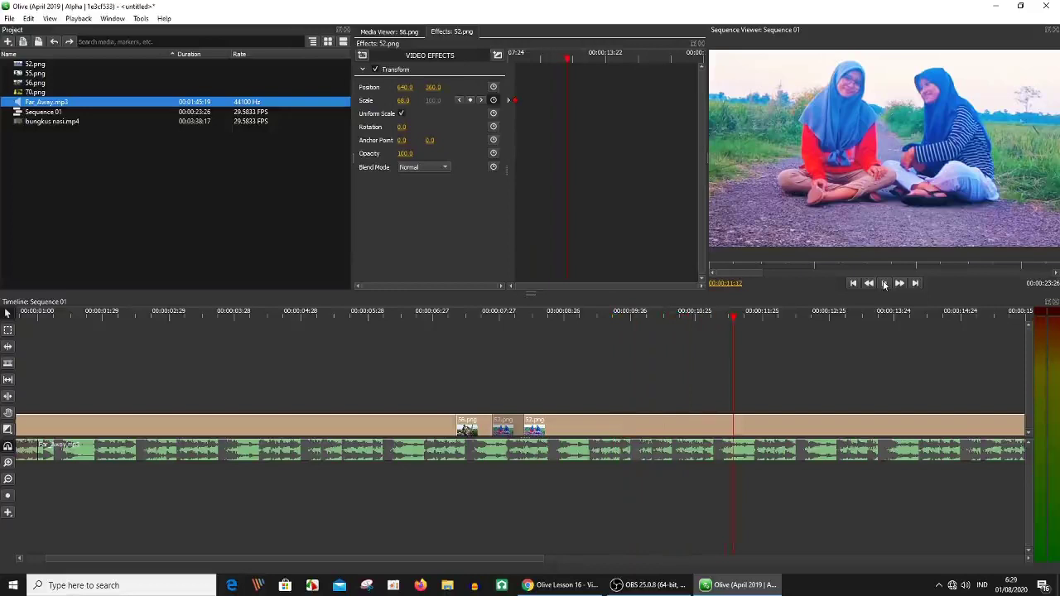
pyautogui.click(348, 313)
pyautogui.click(884, 285)
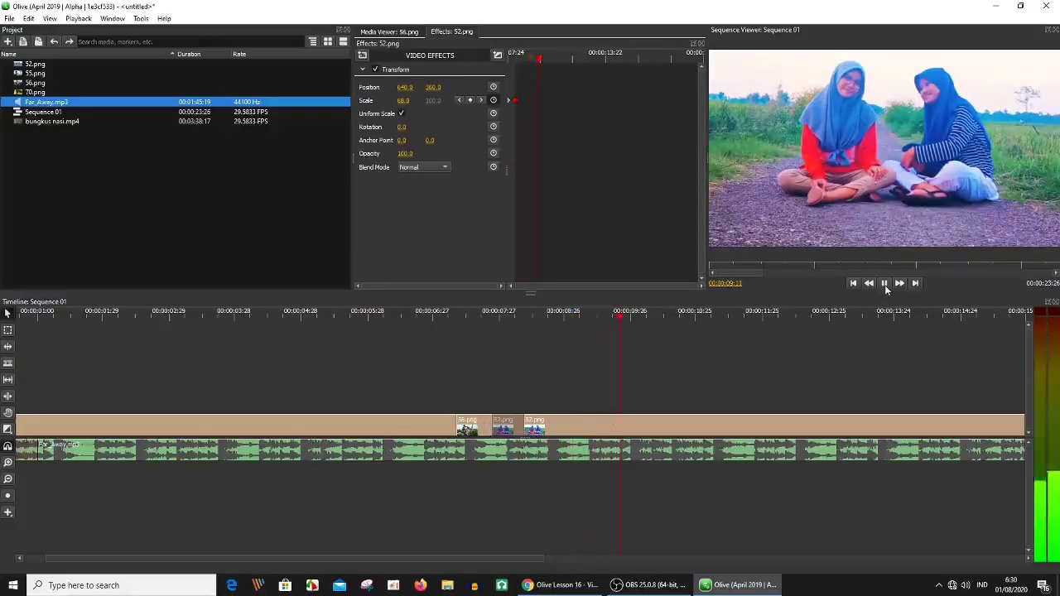
pyautogui.click(885, 285)
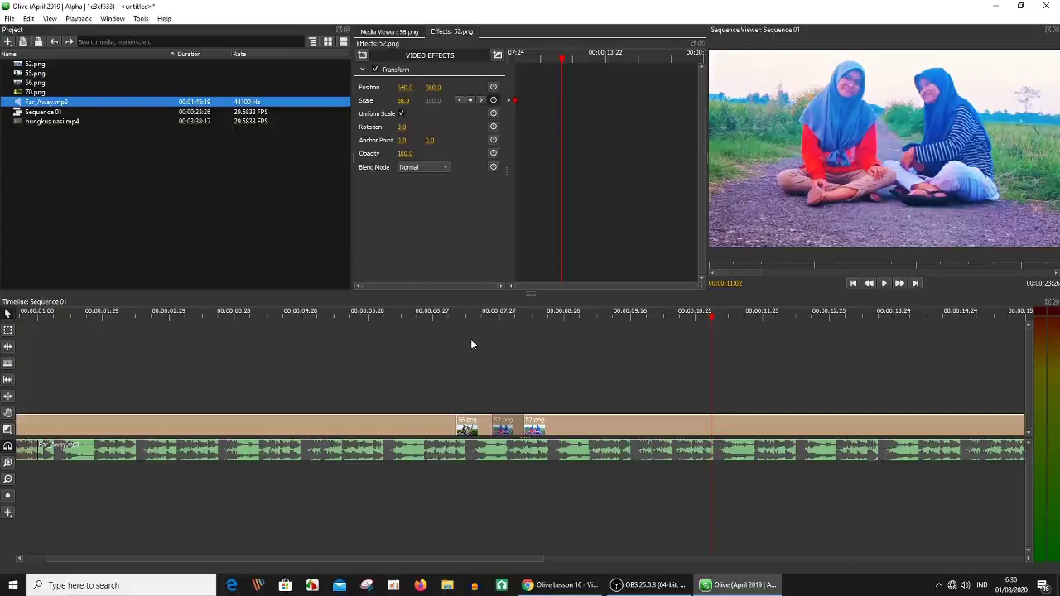
# Delete the 56.png clip and the neighbouring short clip from the photo track
pyautogui.click(477, 433)
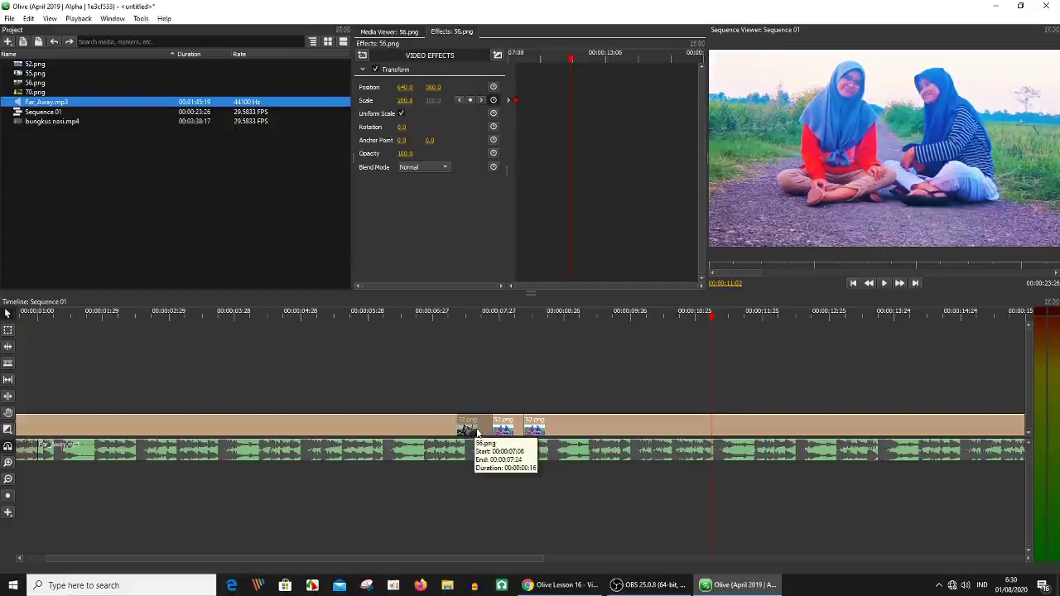
pyautogui.press('Delete')
pyautogui.click(502, 429)
pyautogui.press('Delete')
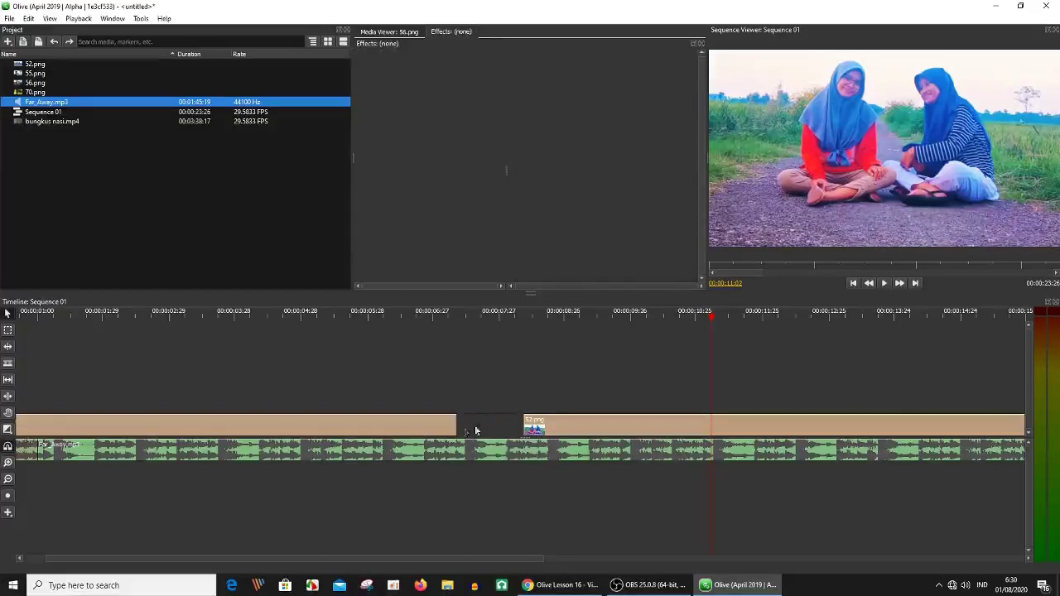
# Extend the preceding clip into the gap and slide 52.png left so clips play back to back
pyautogui.moveTo(457, 428); pyautogui.dragTo(520, 426)
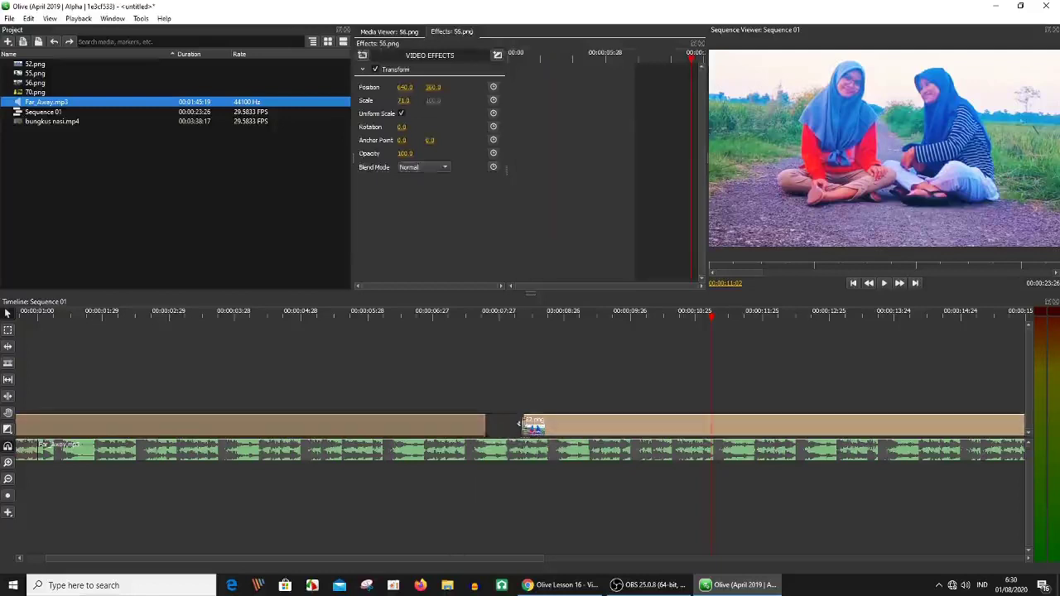
pyautogui.moveTo(528, 429); pyautogui.dragTo(491, 432)
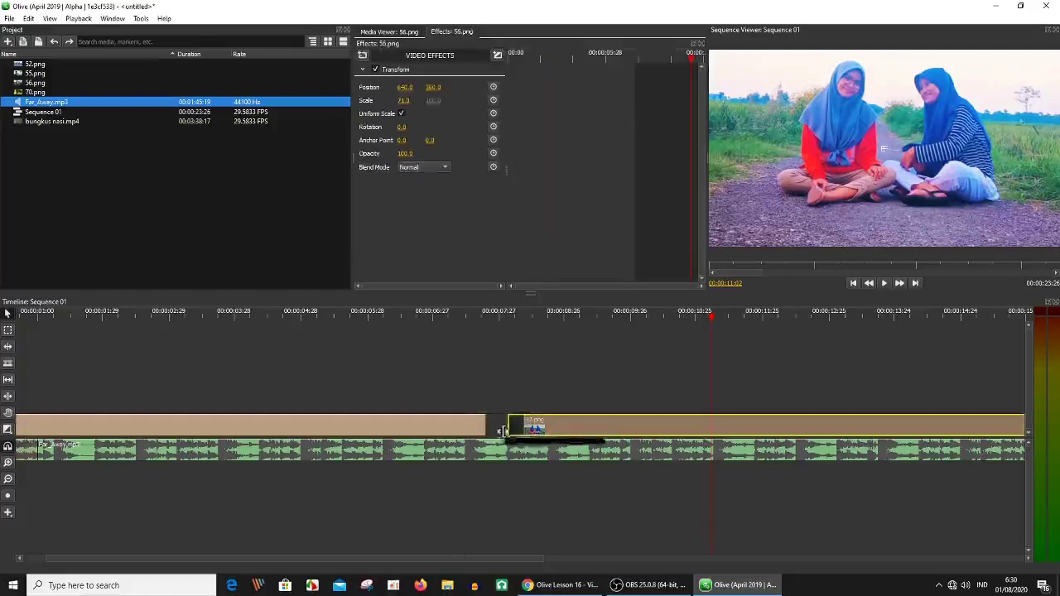
pyautogui.click(485, 391)
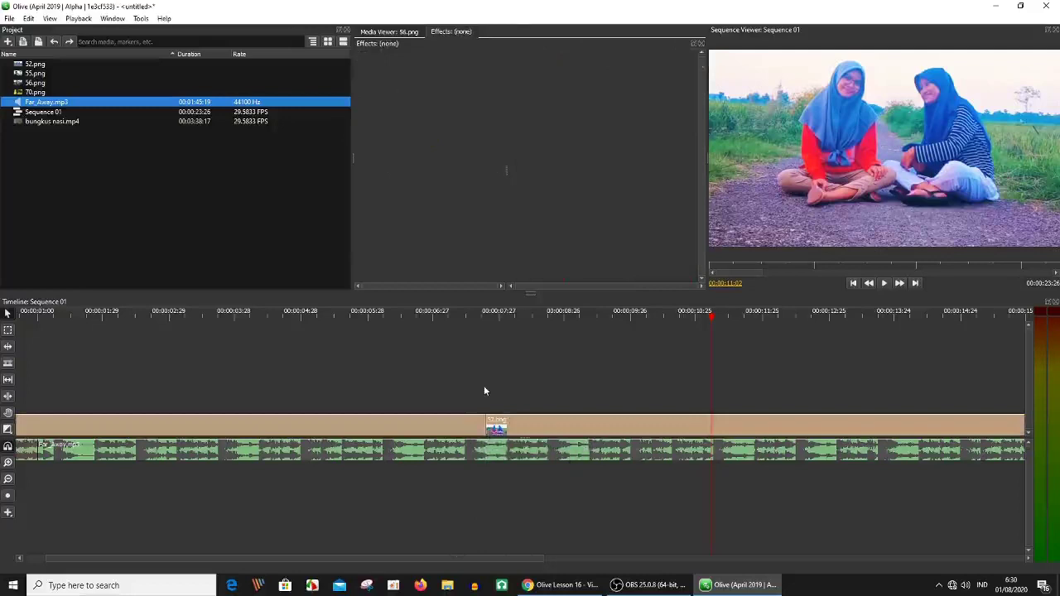
# Import TR_1.mp4 from D:\BAHAN EDIT SAGTI\Transisi Keren into the Project panel
pyautogui.rightClick(129, 164)
pyautogui.click(144, 167)
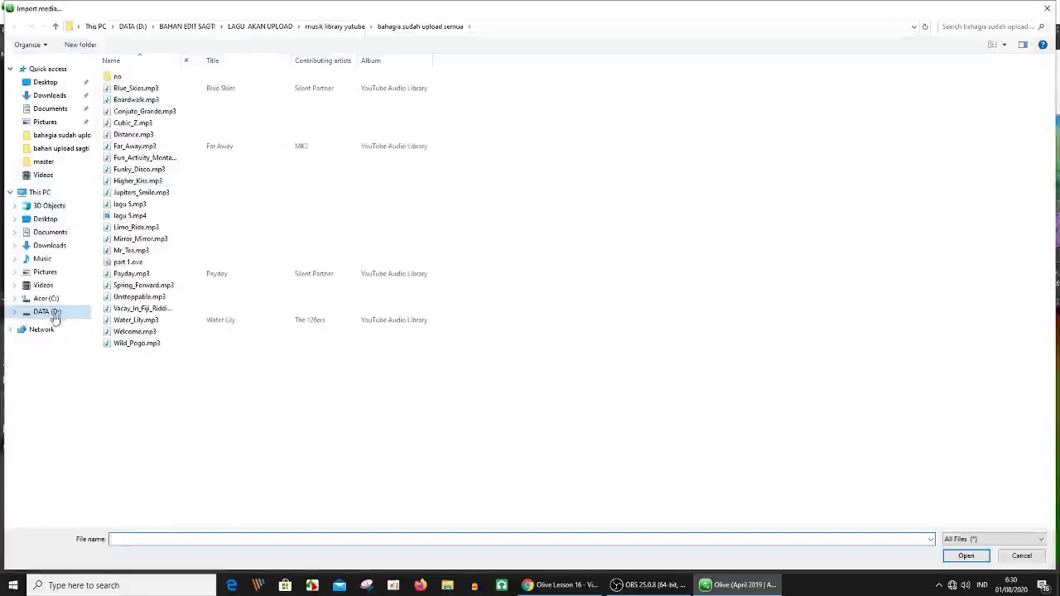
pyautogui.click(50, 311)
pyautogui.doubleClick(149, 112)
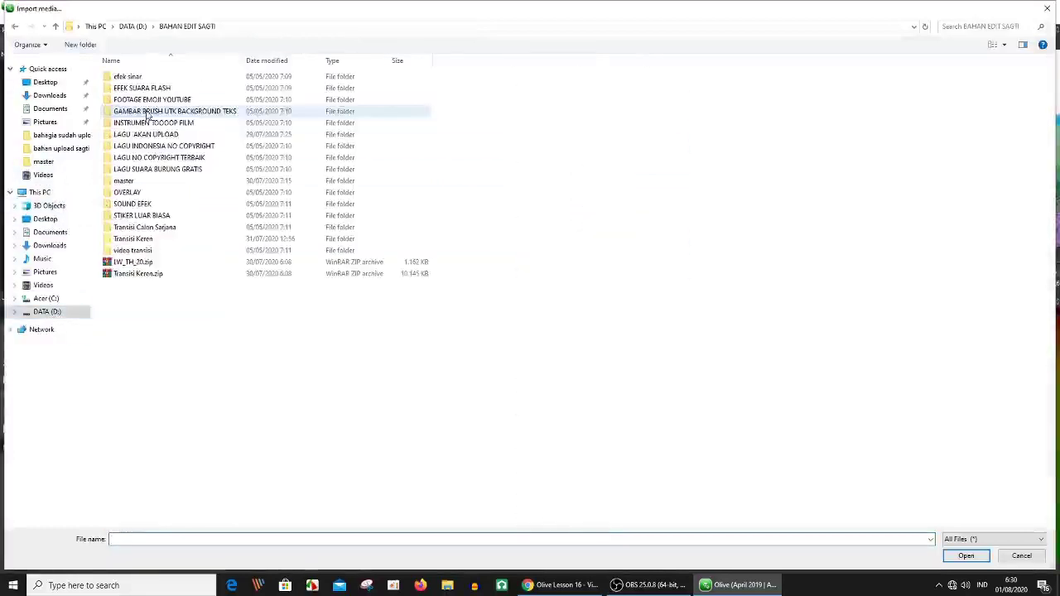
pyautogui.click(137, 230)
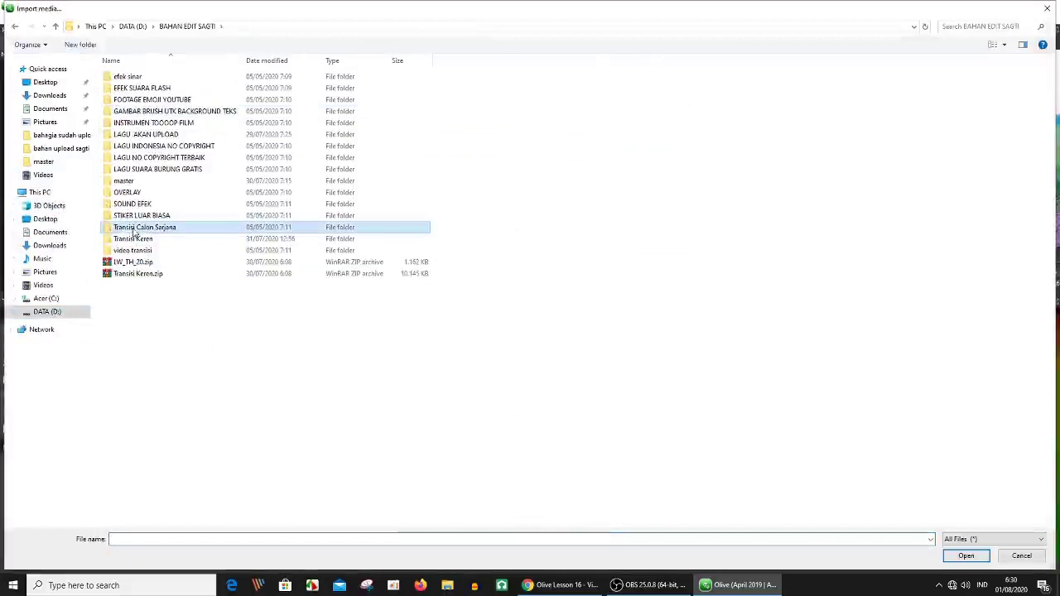
pyautogui.click(136, 240)
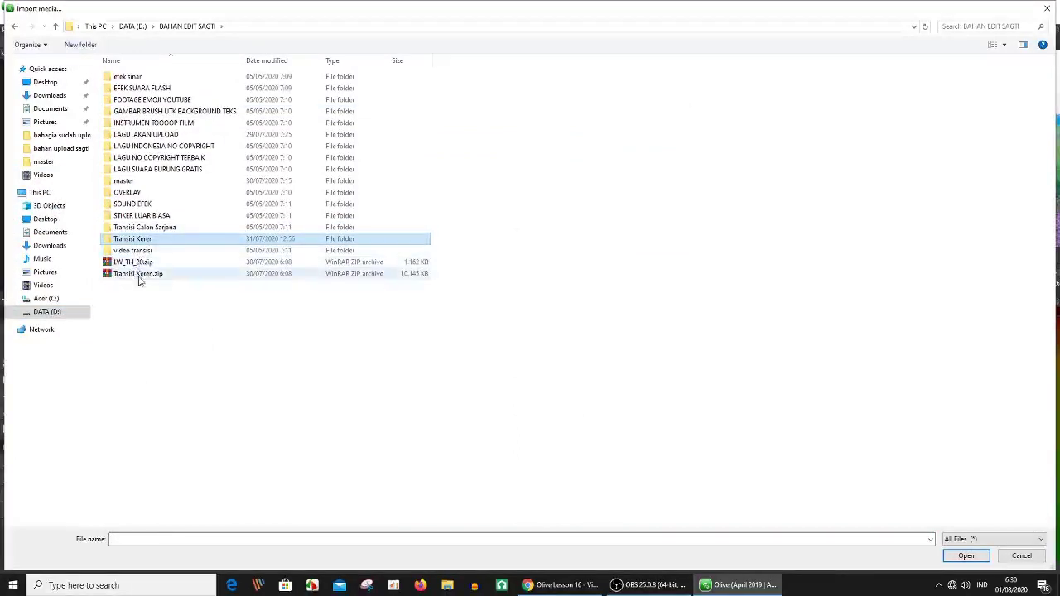
pyautogui.click(140, 278)
pyautogui.click(116, 240)
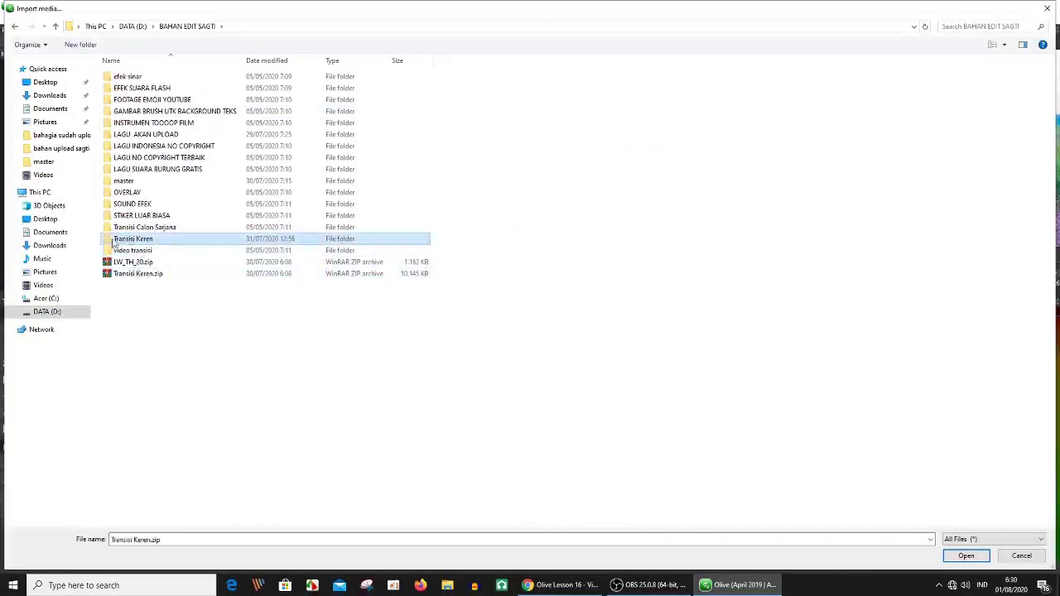
pyautogui.doubleClick(116, 240)
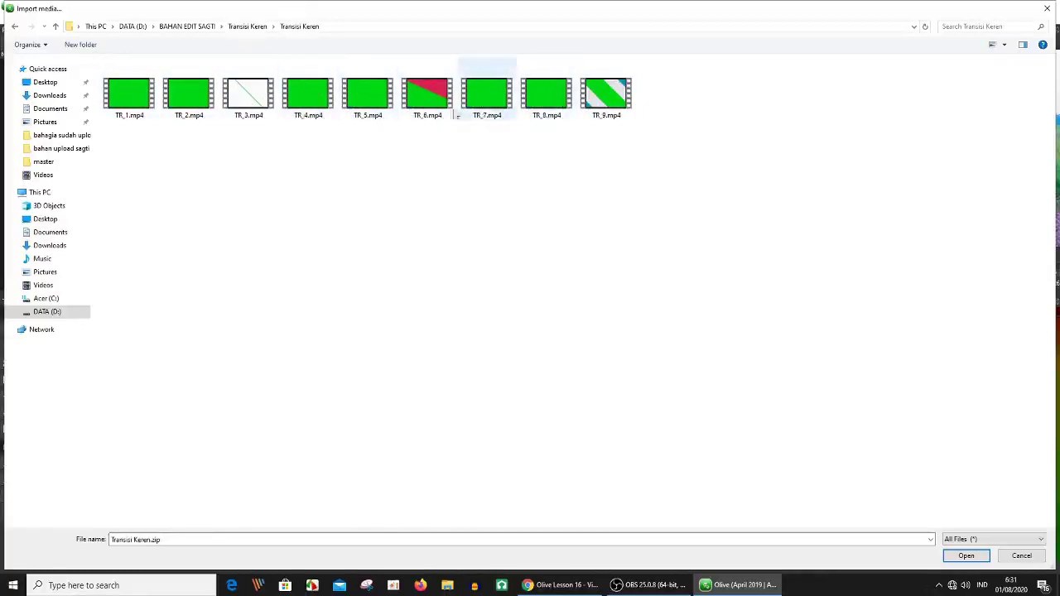
pyautogui.click(126, 99)
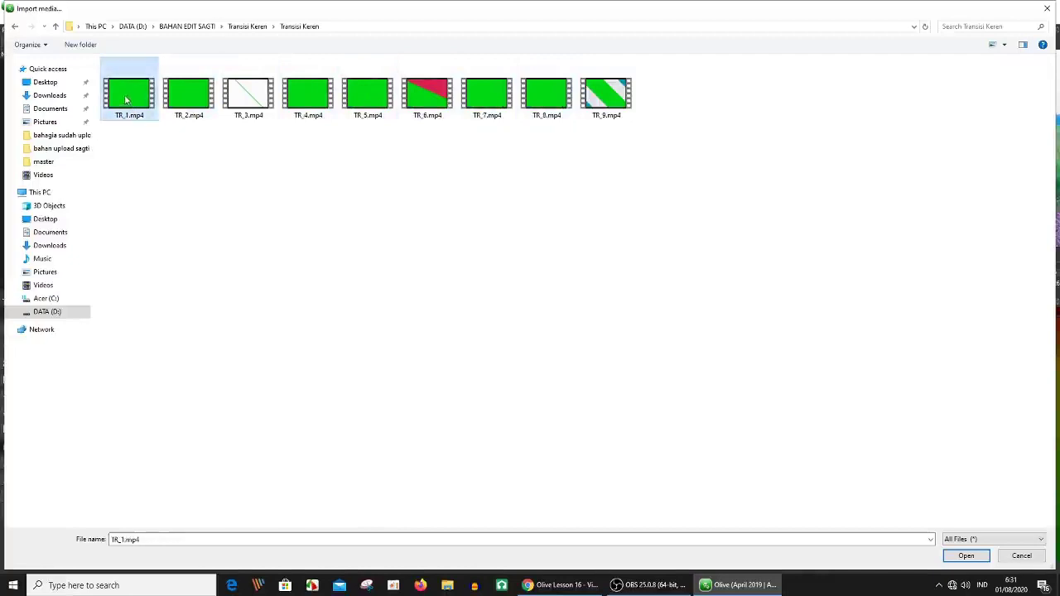
pyautogui.click(966, 555)
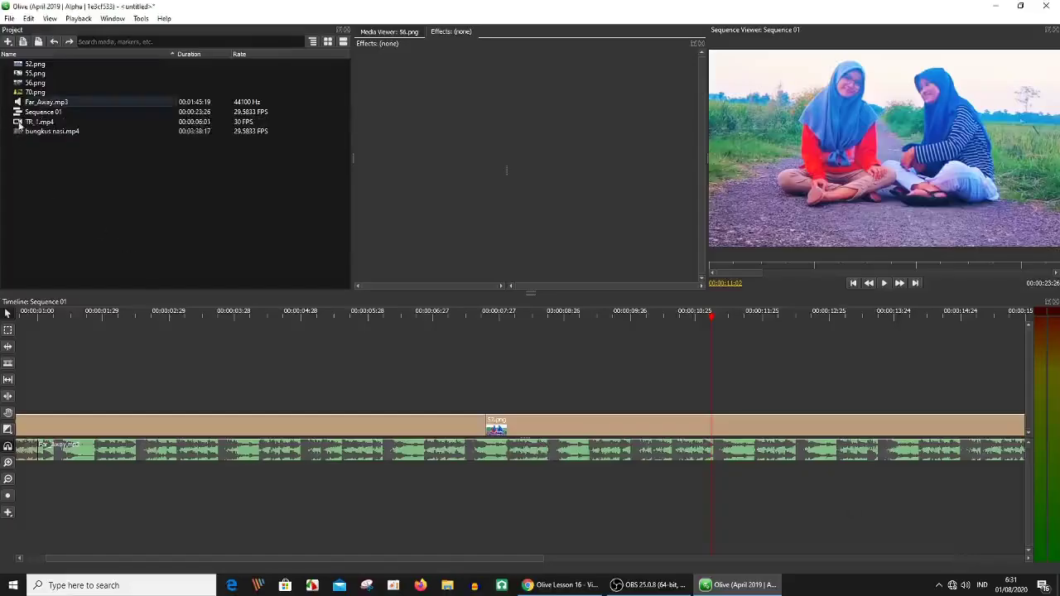
# Place TR_1.mp4 on the video track above the photos, shifted slightly earlier around the 52.png cut
pyautogui.moveTo(23, 123)
pyautogui.mouseDown()
pyautogui.moveTo(405, 387)
pyautogui.moveTo(364, 410)
pyautogui.mouseUp()
pyautogui.click(468, 315)
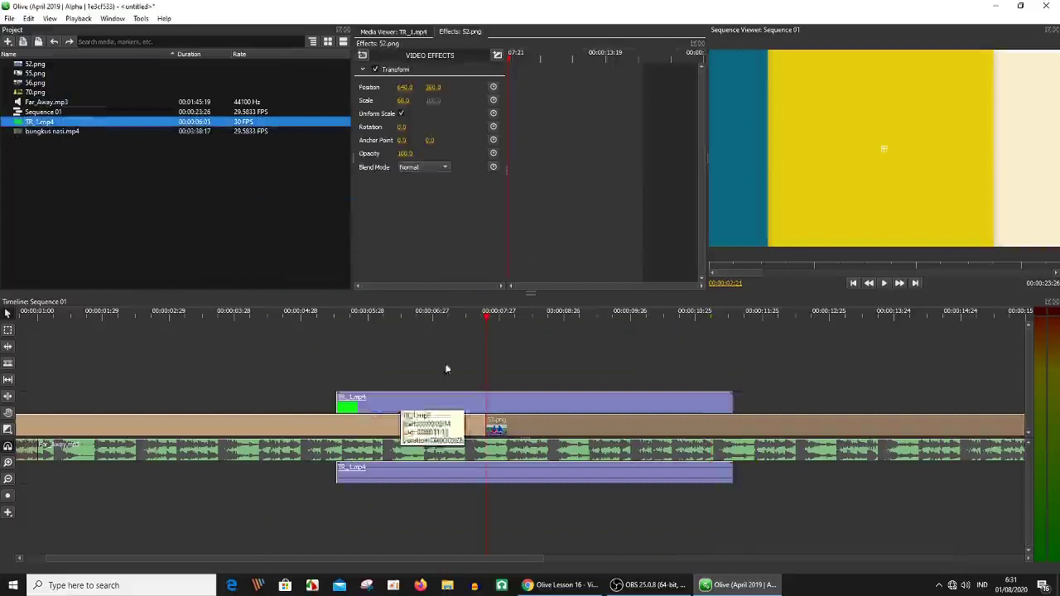
pyautogui.click(486, 326)
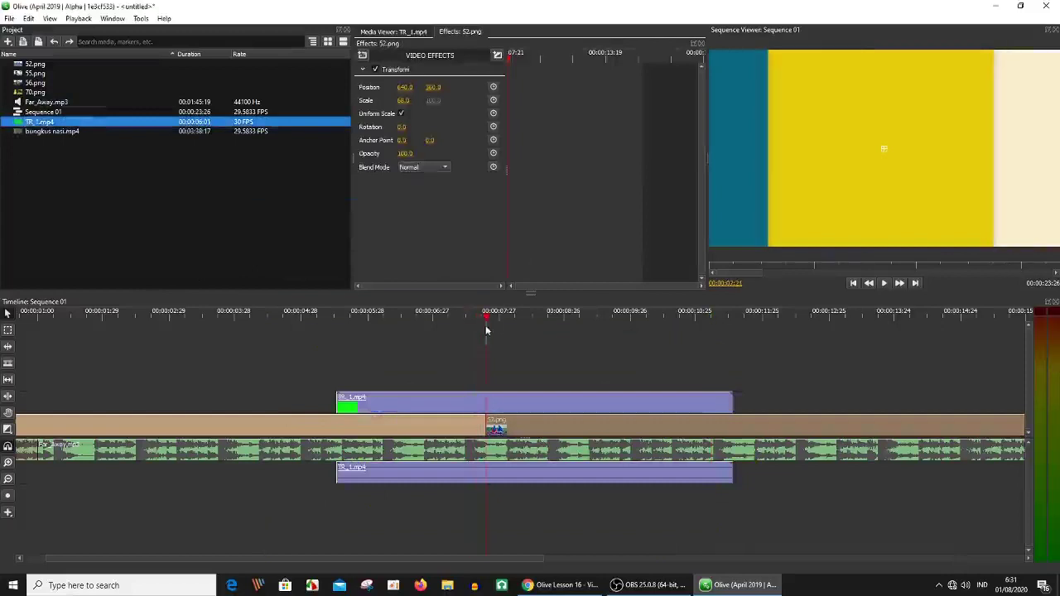
pyautogui.moveTo(448, 402); pyautogui.dragTo(424, 428)
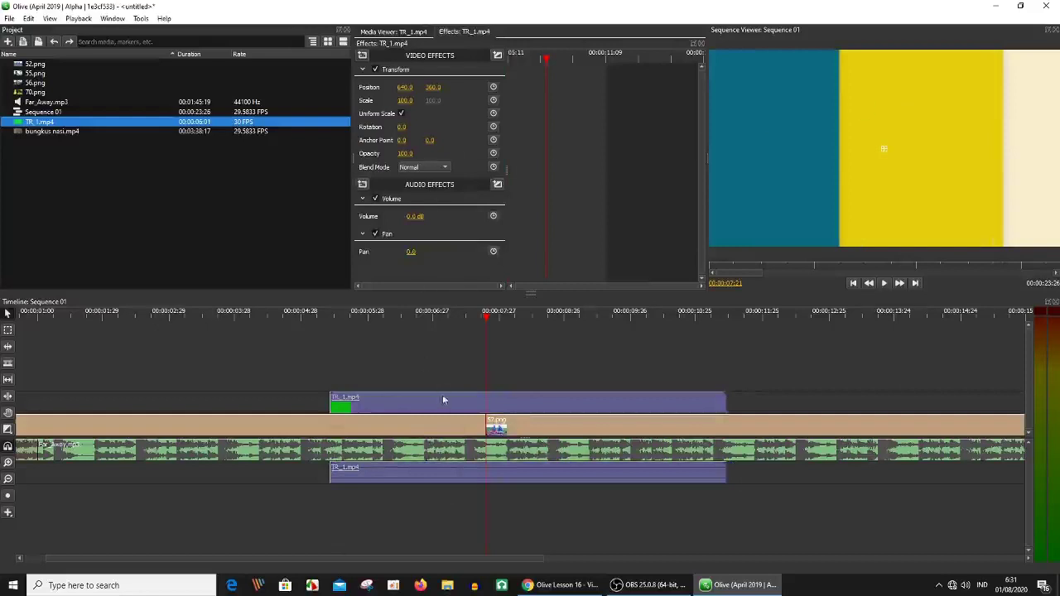
# Reduce TR_1.mp4's Transform Scale to 68 and preview the sequence playing backwards
pyautogui.moveTo(404, 100)
pyautogui.mouseDown()
pyautogui.moveTo(365, 100)
pyautogui.moveTo(406, 101)
pyautogui.mouseUp()
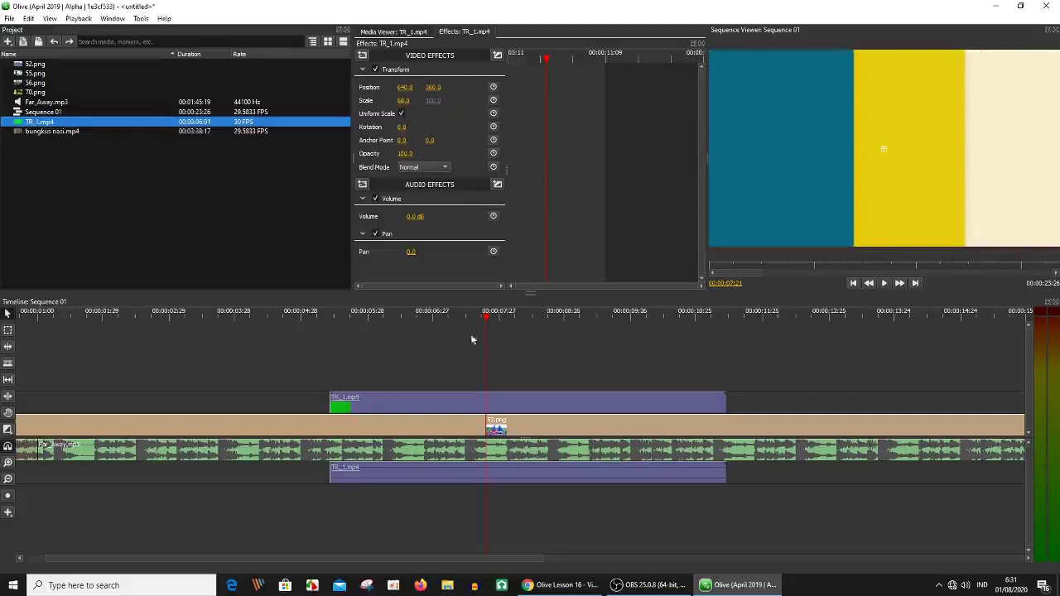
pyautogui.press('j')
pyautogui.press('j')
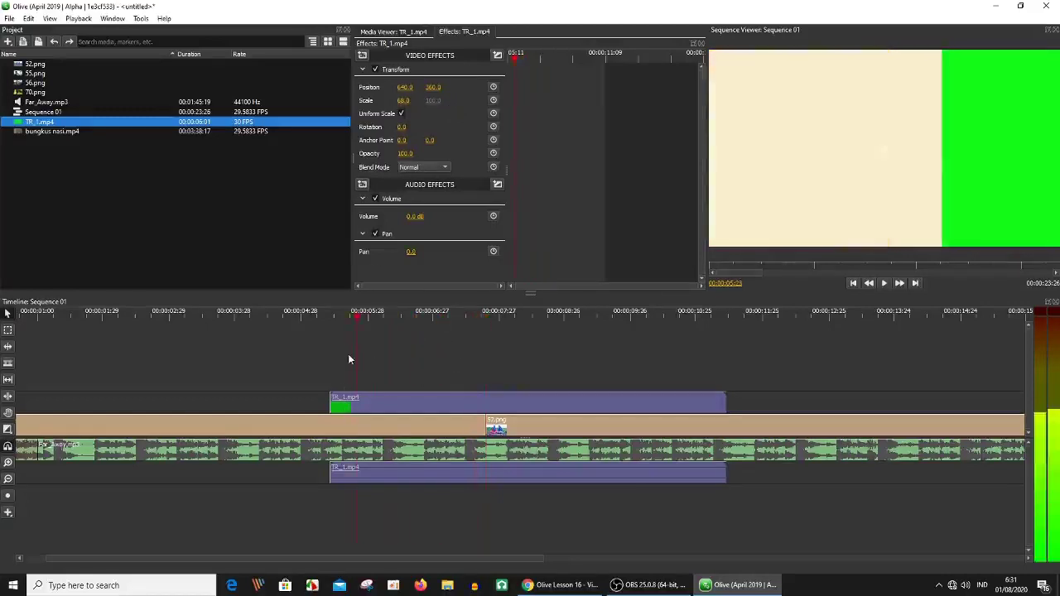
pyautogui.press('k')
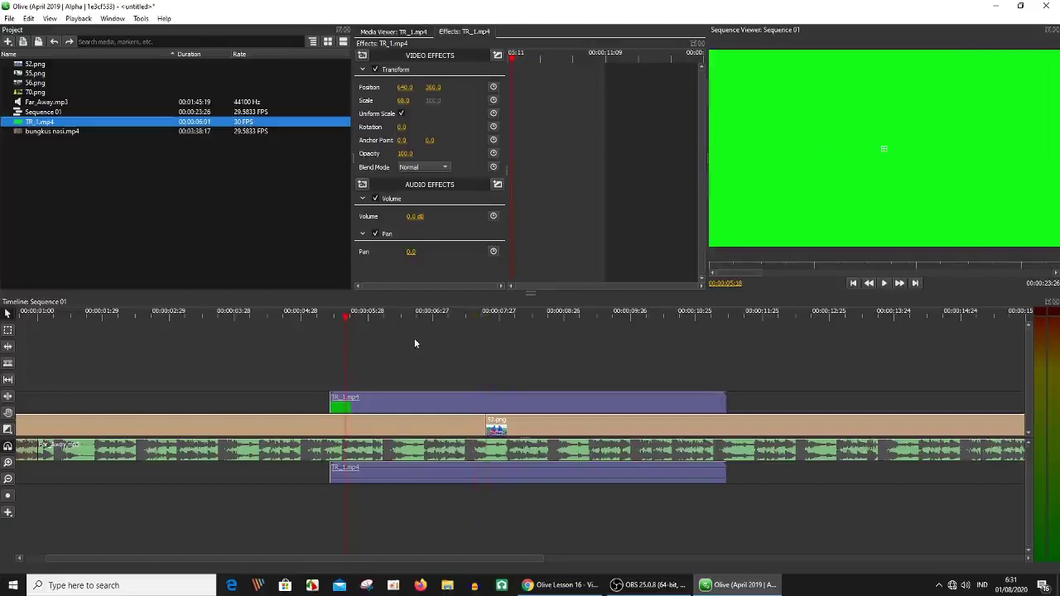
# Apply a Keying > Chroma Key effect to TR_1.mp4 and play from before the transition to check it
pyautogui.click(362, 55)
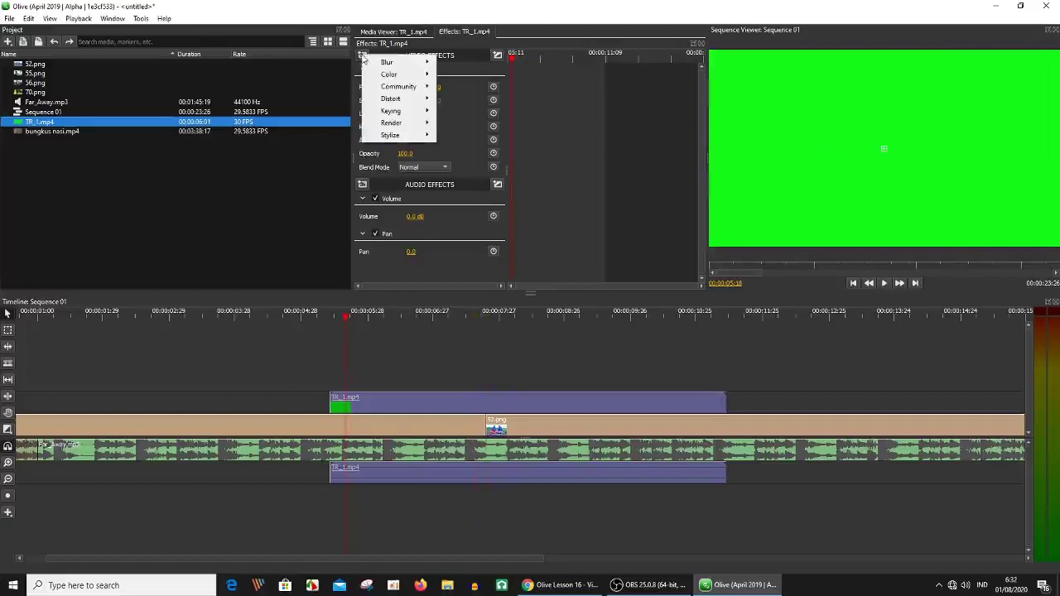
pyautogui.moveTo(410, 111)
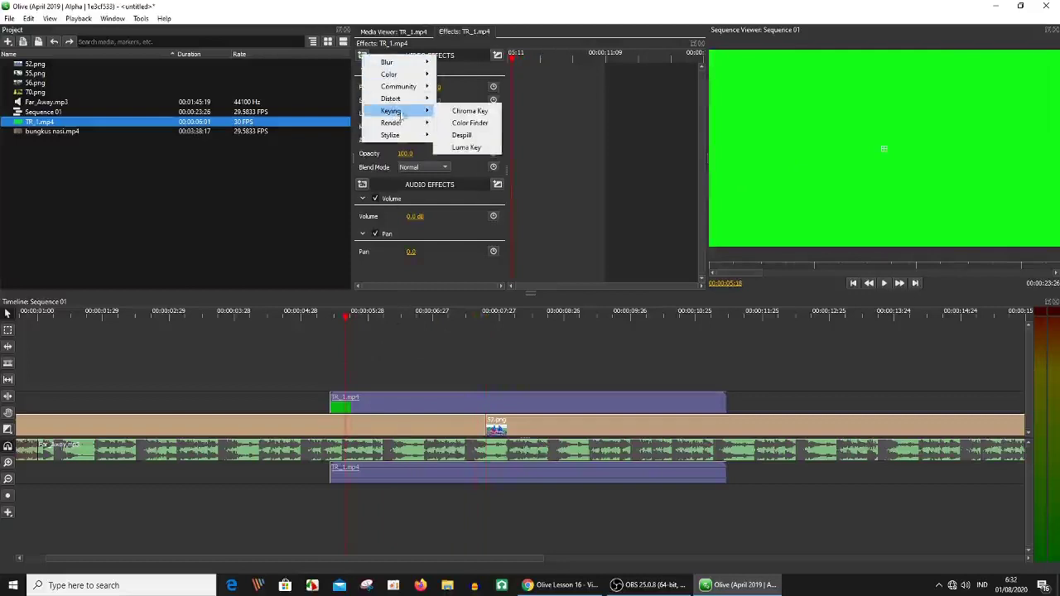
pyautogui.click(465, 112)
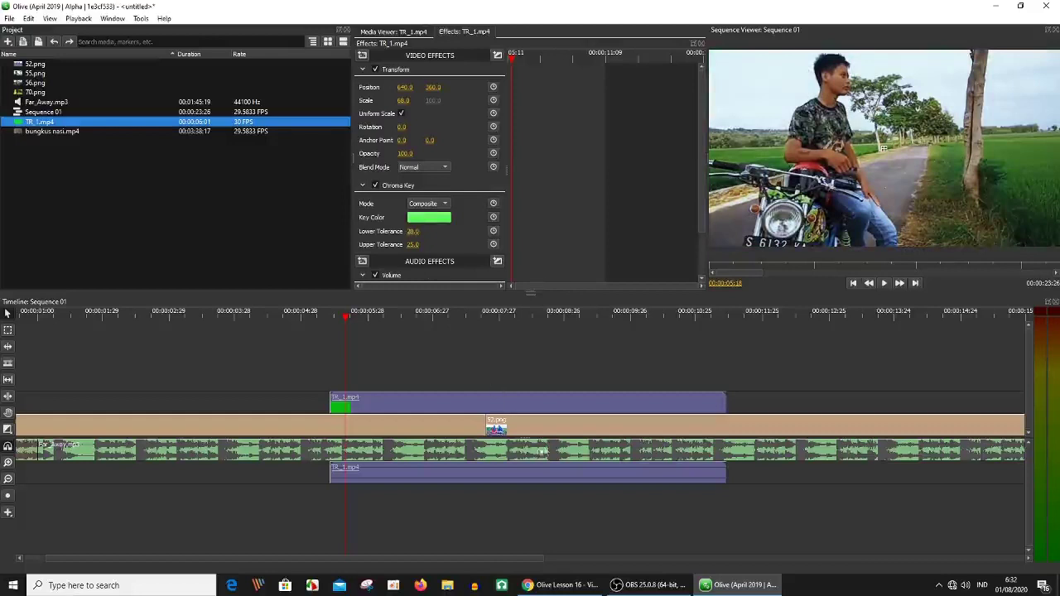
pyautogui.moveTo(356, 329); pyautogui.dragTo(233, 355)
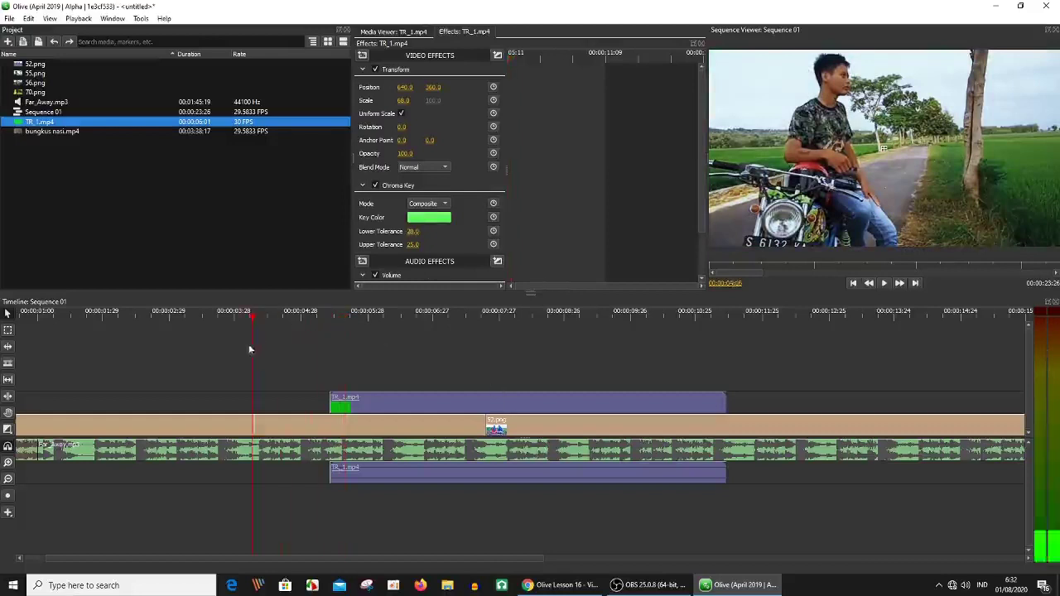
pyautogui.click(883, 283)
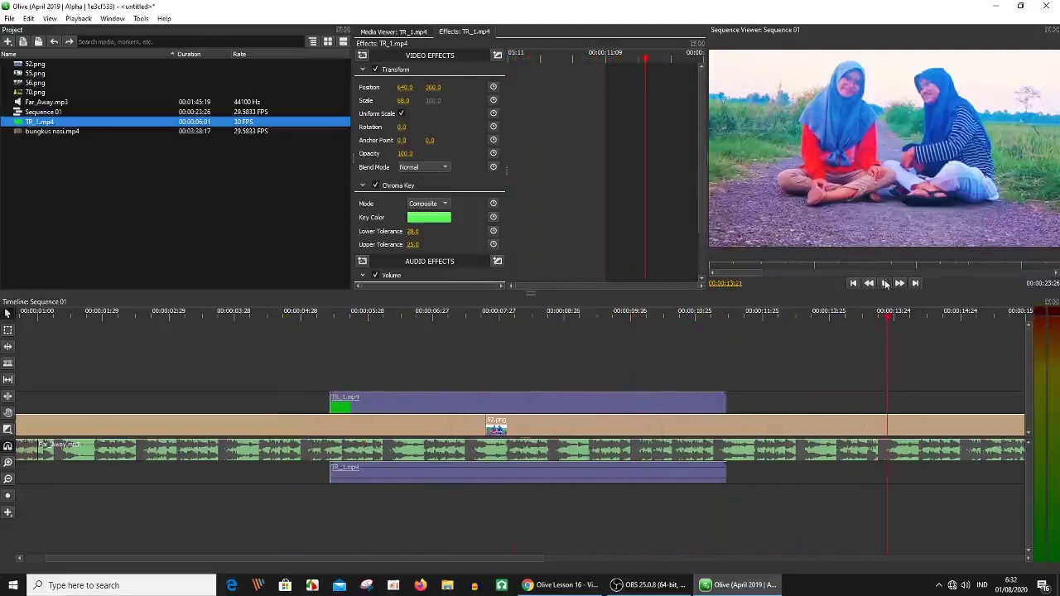
pyautogui.click(809, 267)
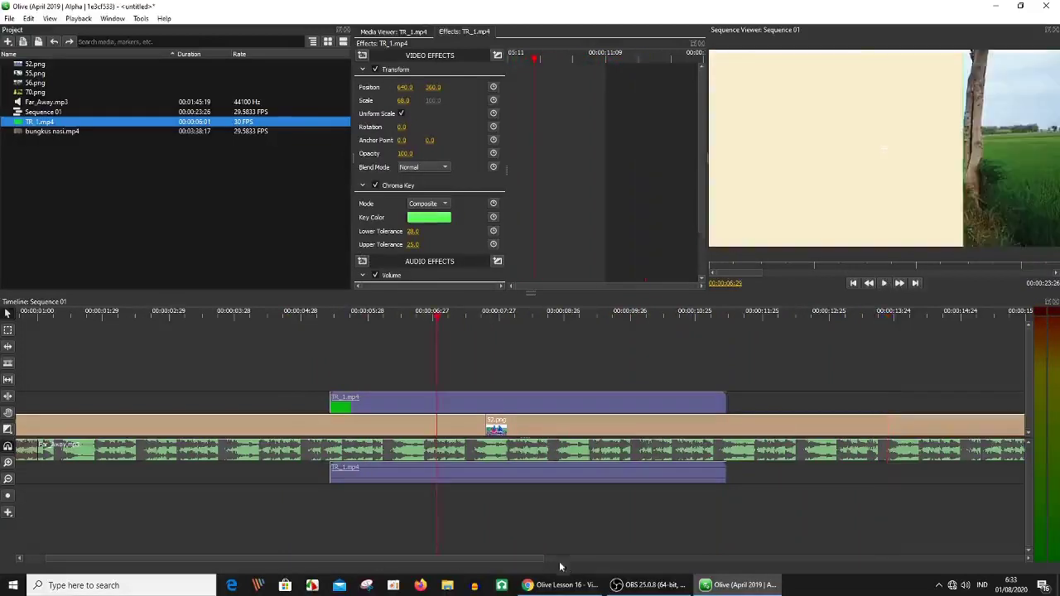
pyautogui.moveTo(544, 559); pyautogui.dragTo(1048, 558)
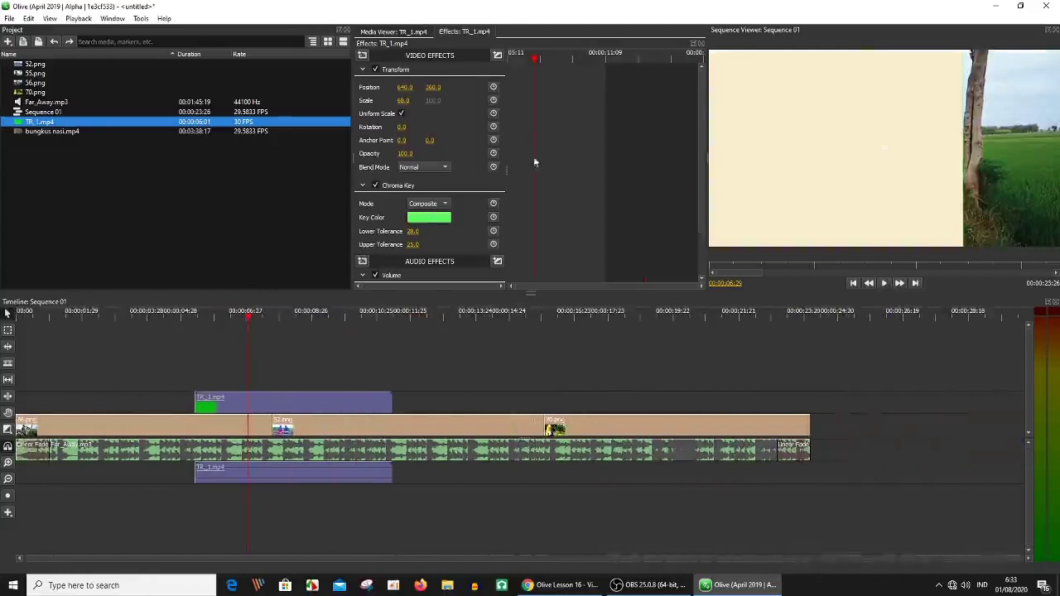
pyautogui.click(497, 55)
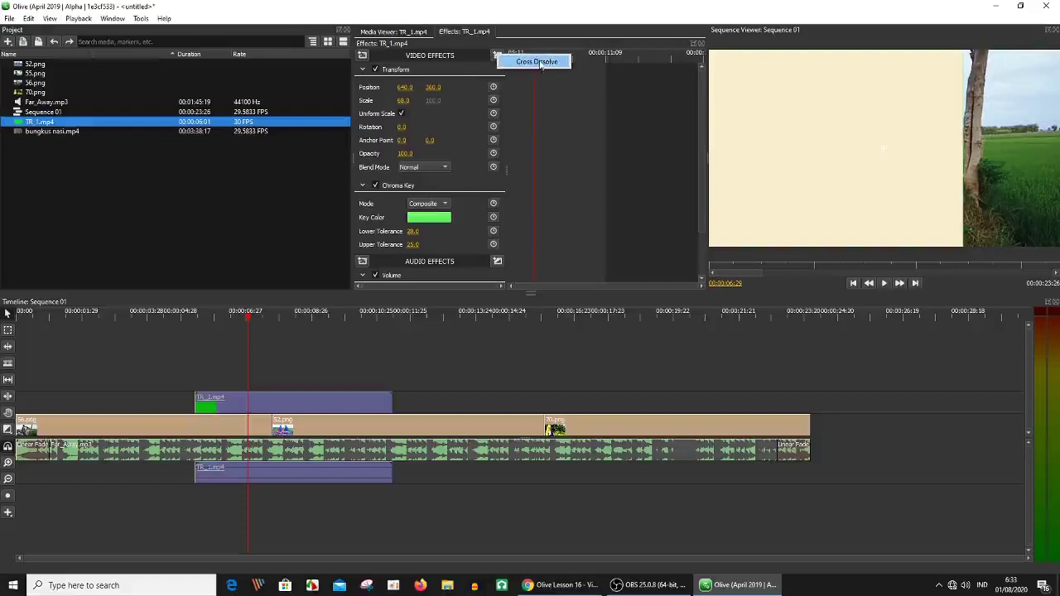
pyautogui.click(539, 63)
pyautogui.click(793, 352)
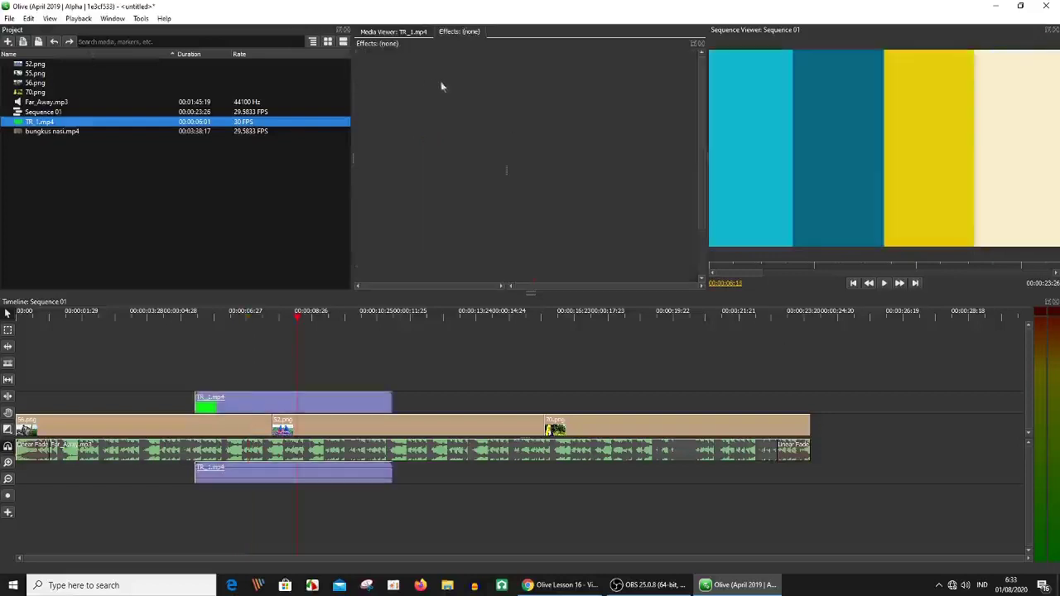
pyautogui.click(393, 33)
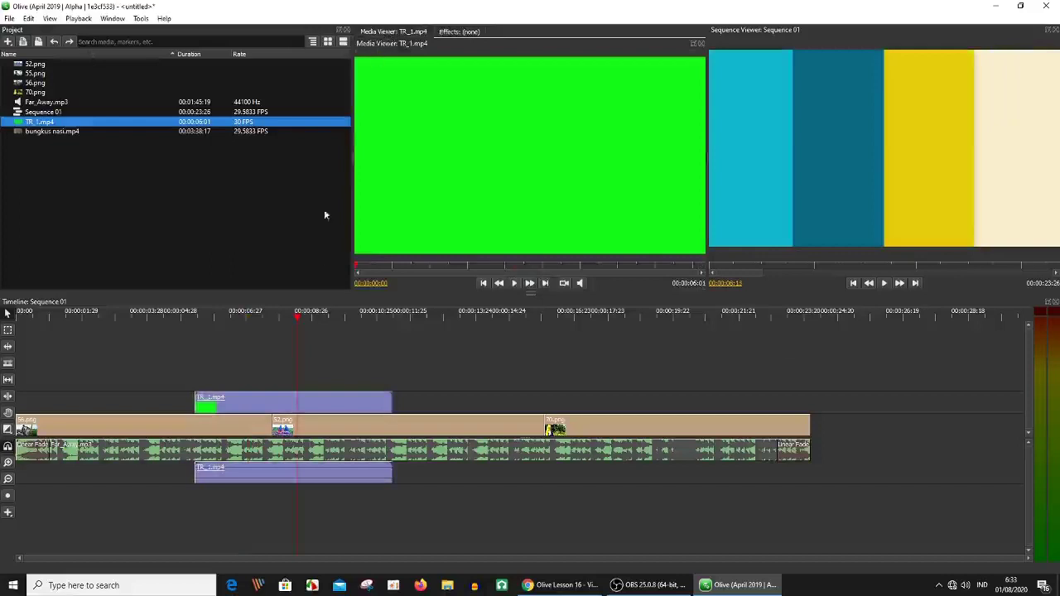
pyautogui.click(100, 315)
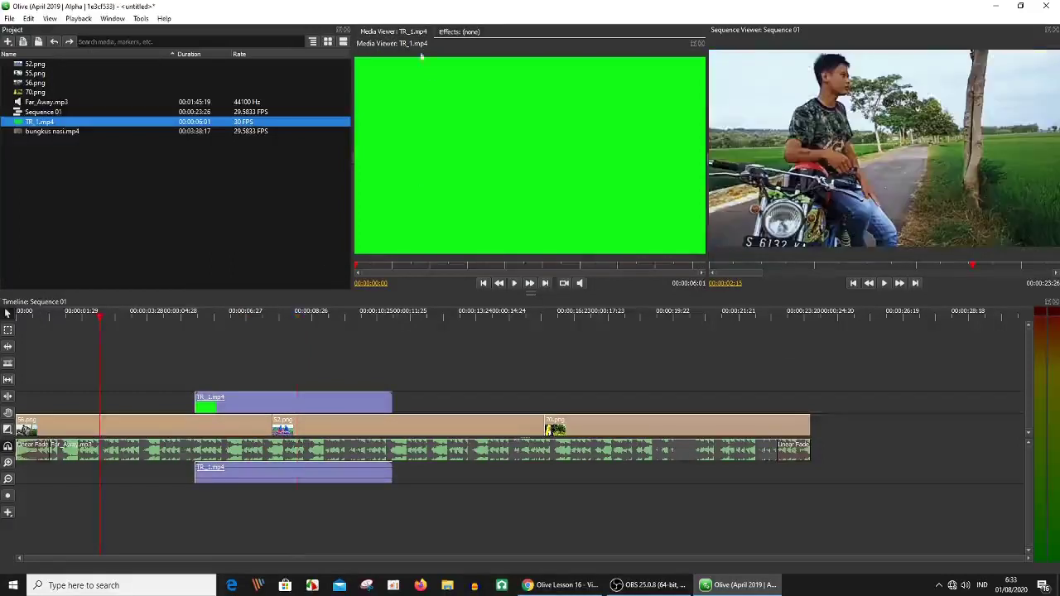
pyautogui.click(460, 31)
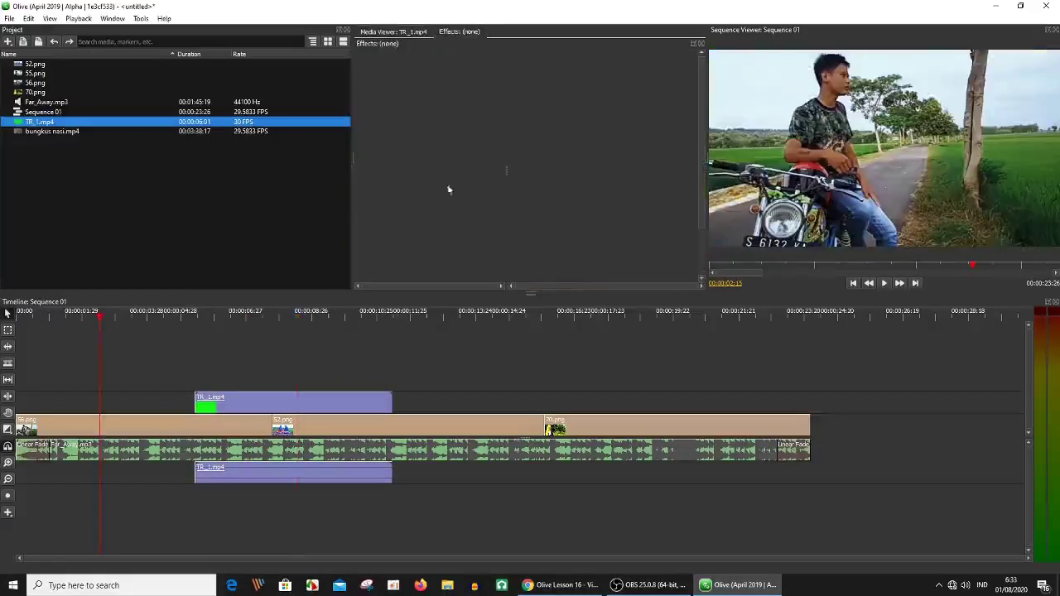
pyautogui.click(157, 431)
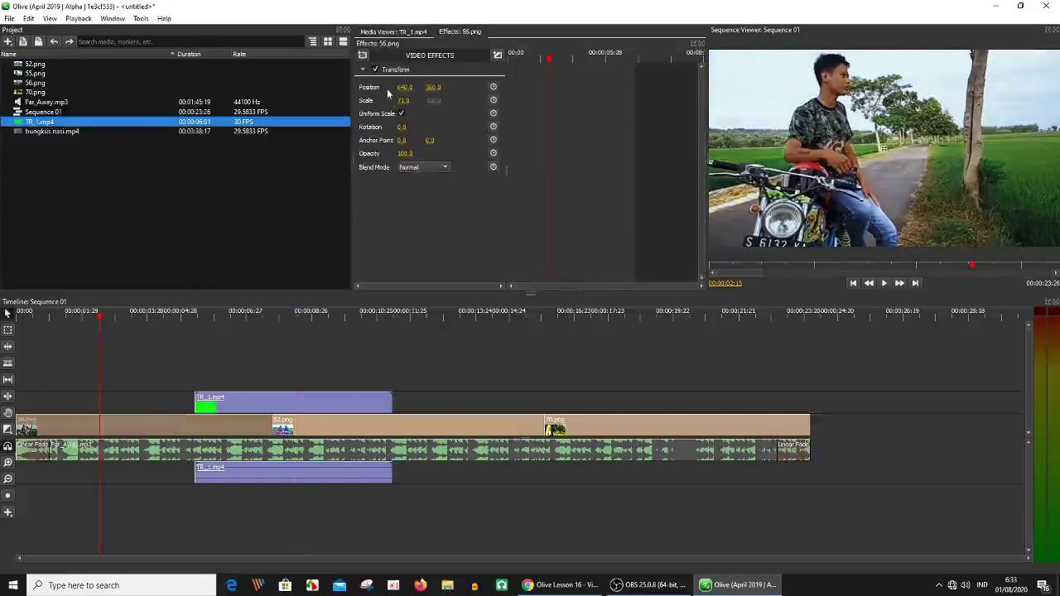
pyautogui.click(280, 313)
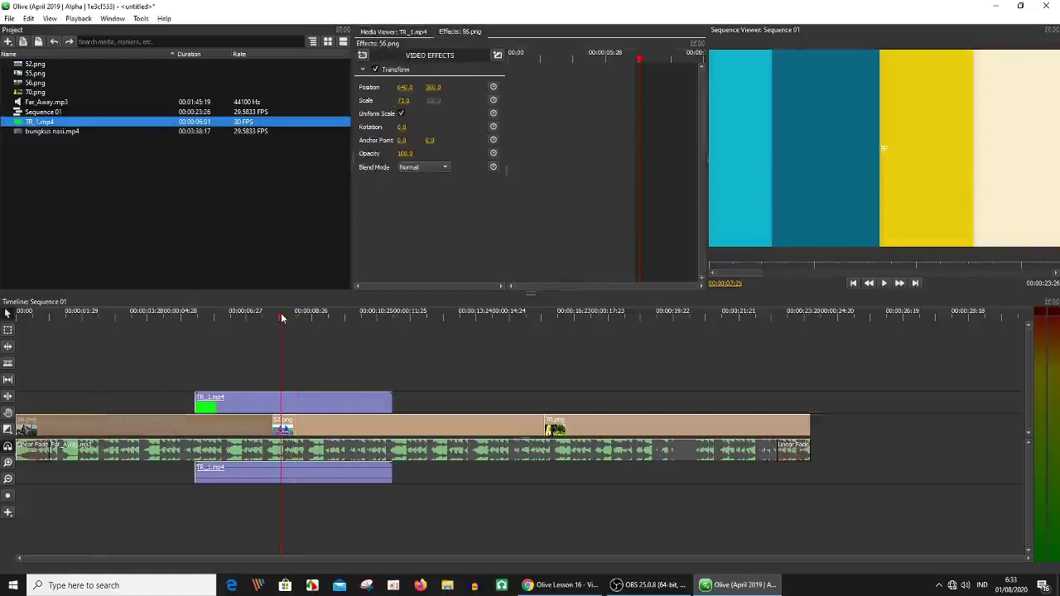
pyautogui.click(315, 315)
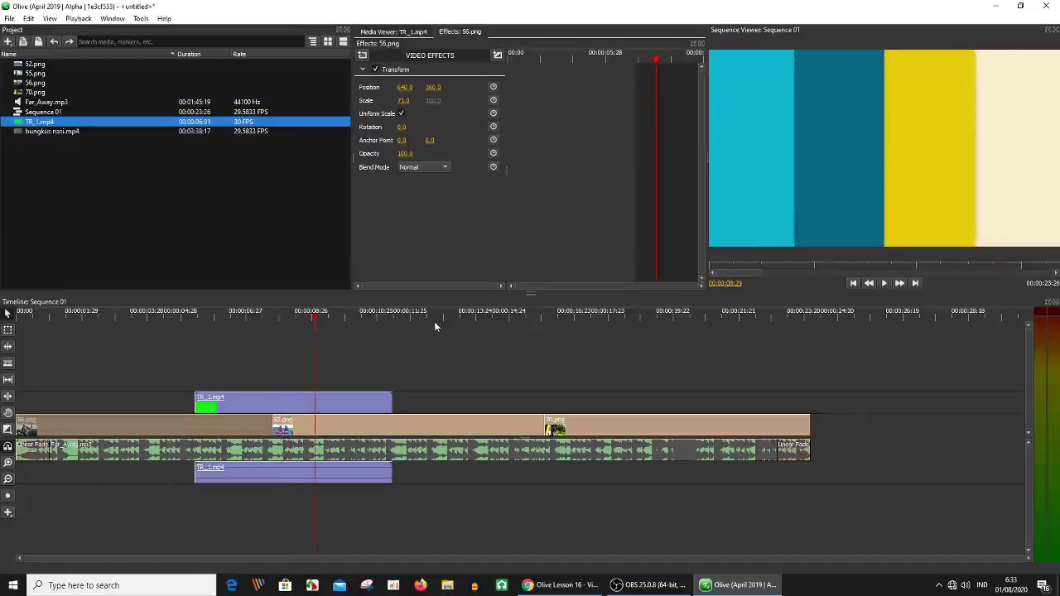